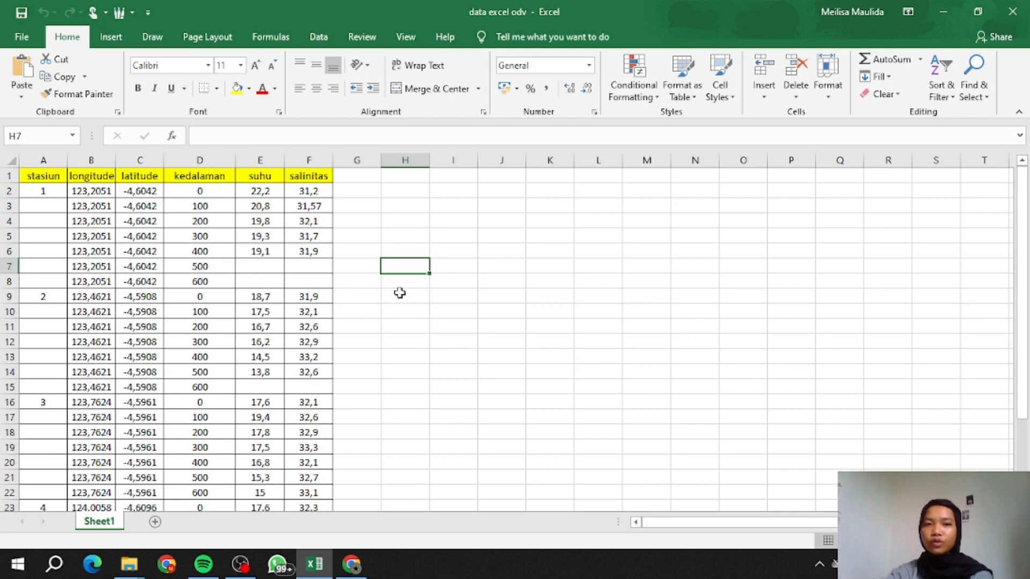
Review the station table's stasiun, longitude, latitude, kedalaman, suhu and salinitas columns across all stations
scroll(363, 290, down, 3)
scroll(364, 289, up, 2)
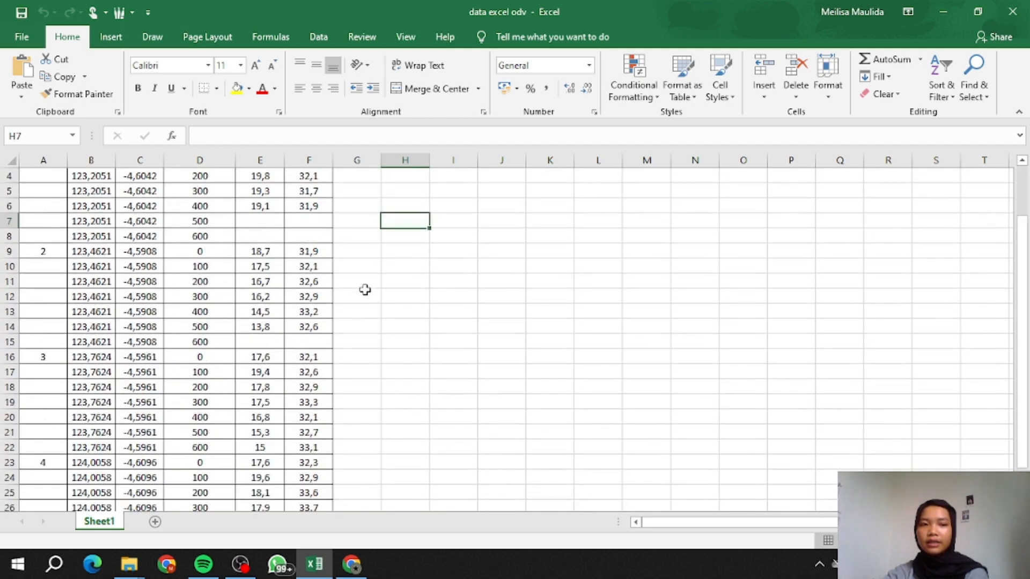
scroll(268, 241, up, 1)
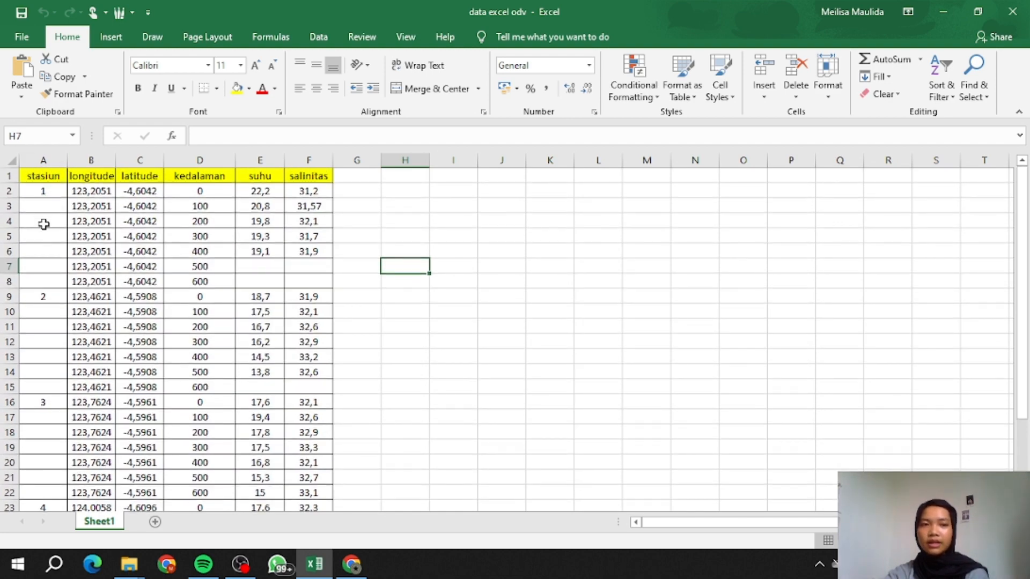
scroll(43, 224, down, 5)
scroll(41, 330, up, 5)
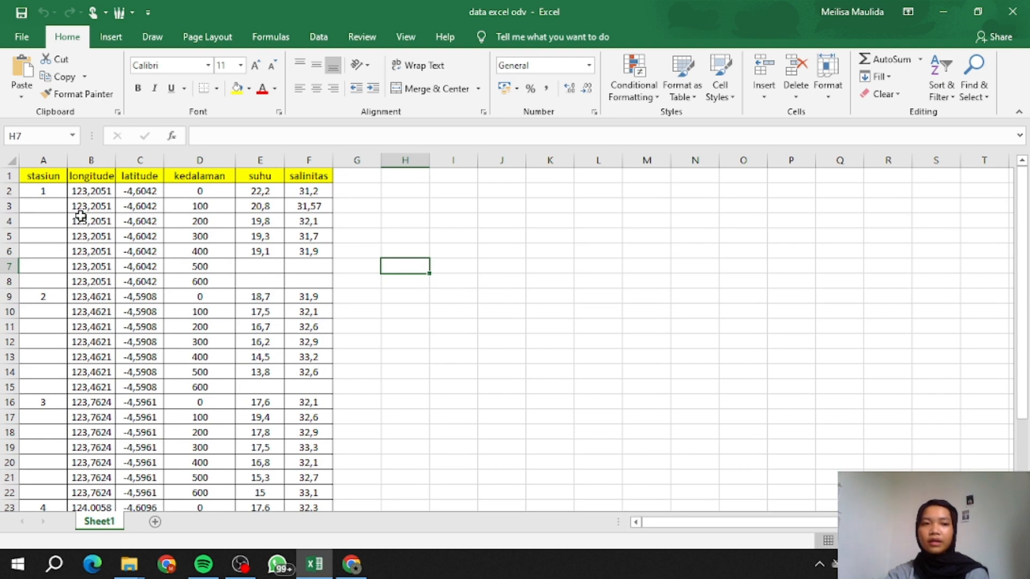
scroll(132, 236, down, 2)
scroll(126, 226, up, 2)
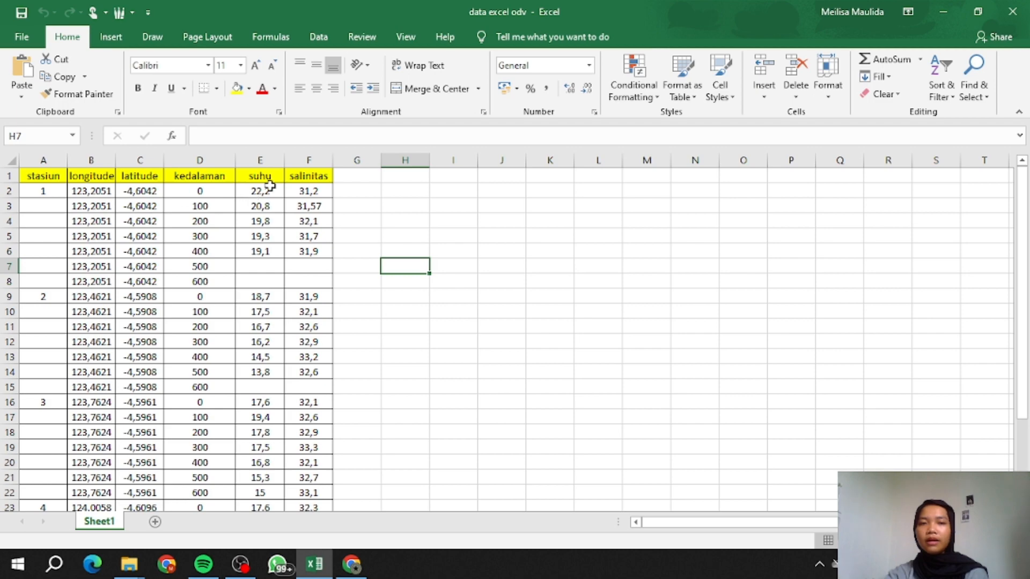
scroll(249, 259, down, 4)
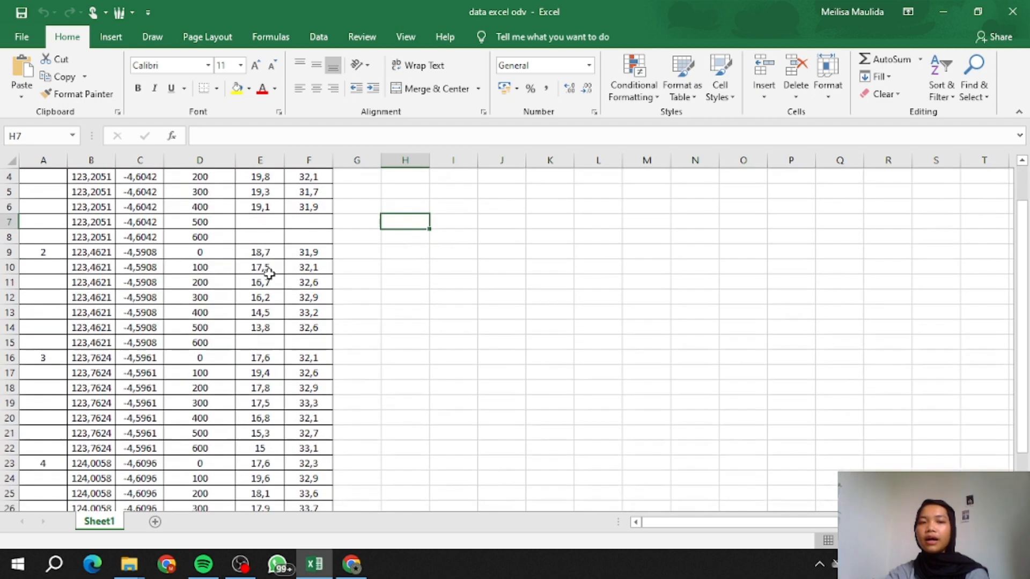
scroll(269, 273, up, 4)
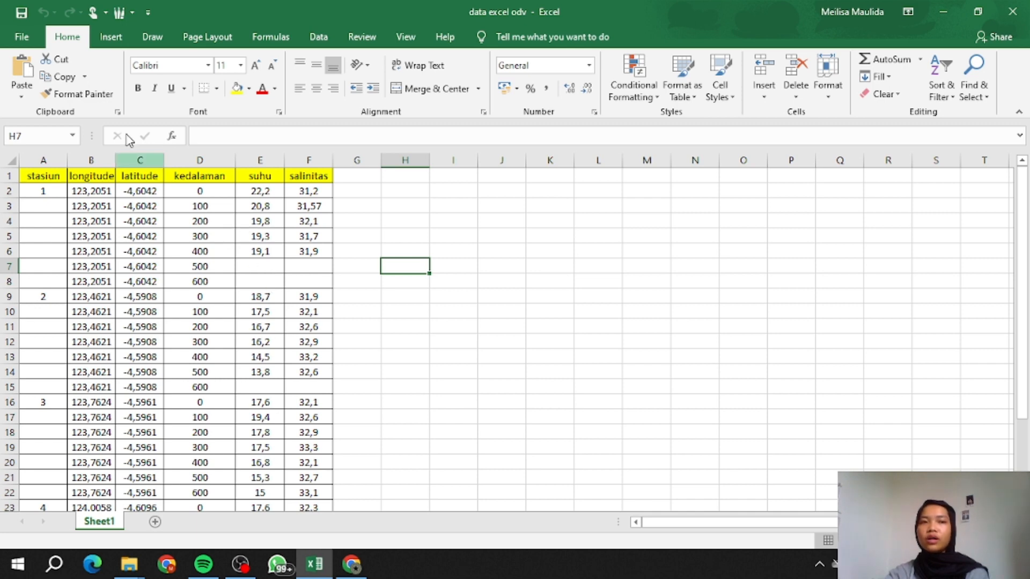
Prepare saving the workbook to Documents as data excel odv in Text (Tab delimited) format, and close the dialog without saving
click(30, 37)
click(52, 188)
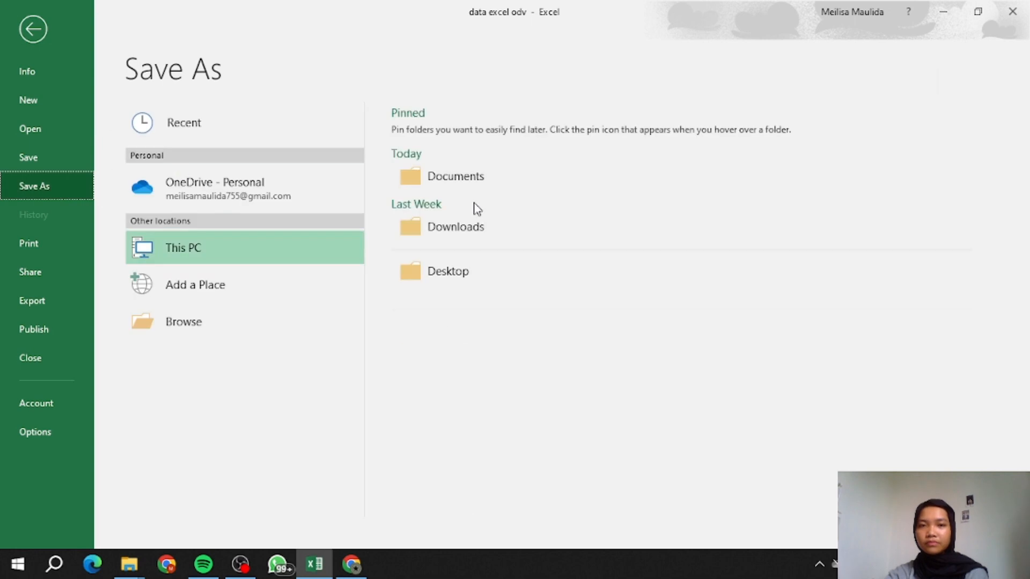
click(426, 177)
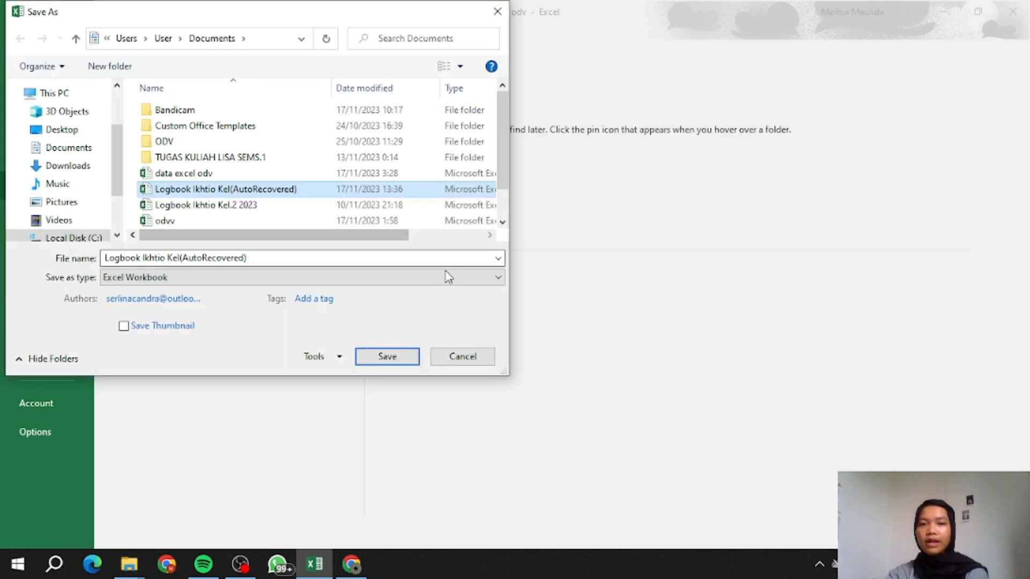
click(445, 277)
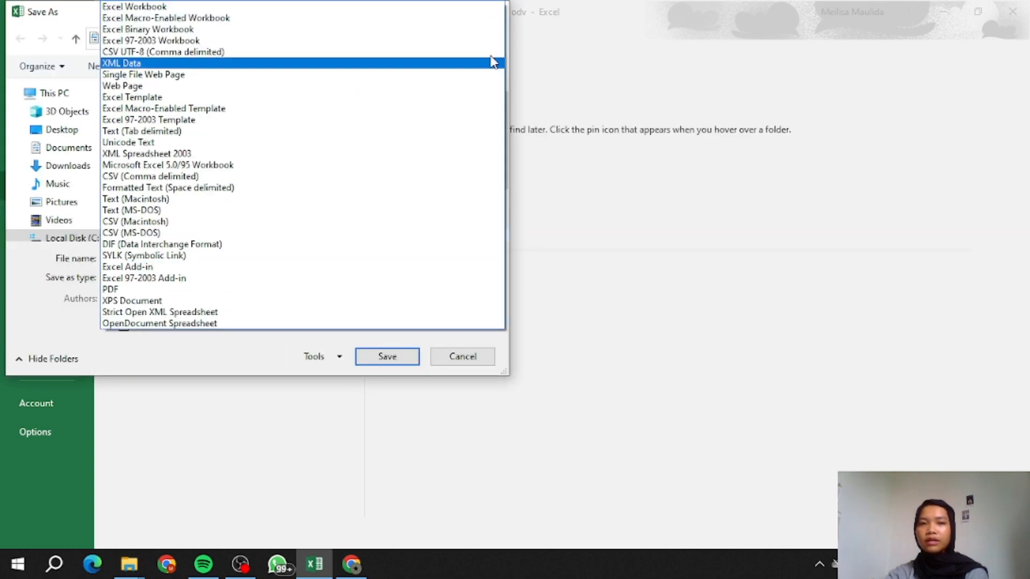
click(498, 337)
click(377, 283)
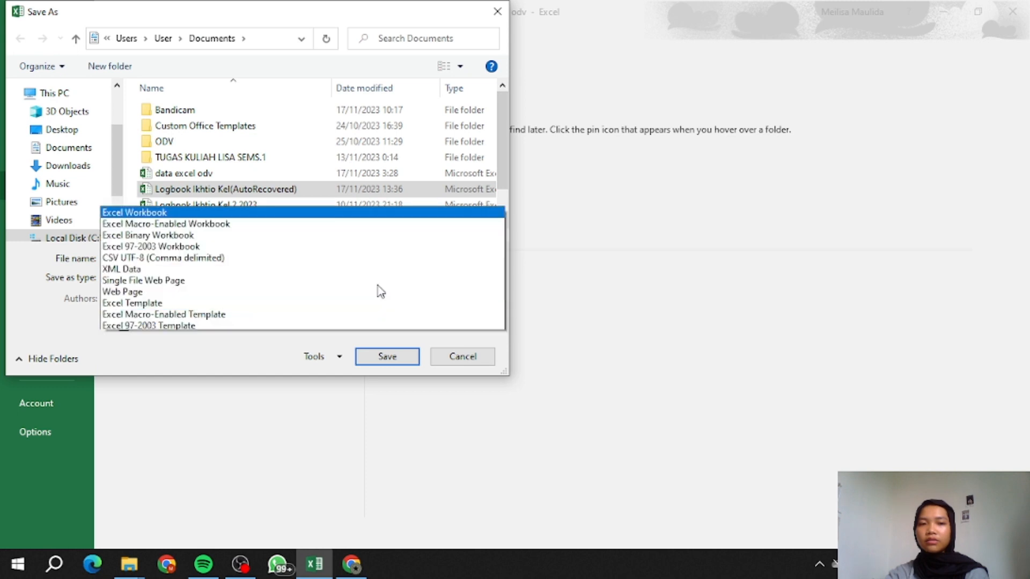
click(331, 523)
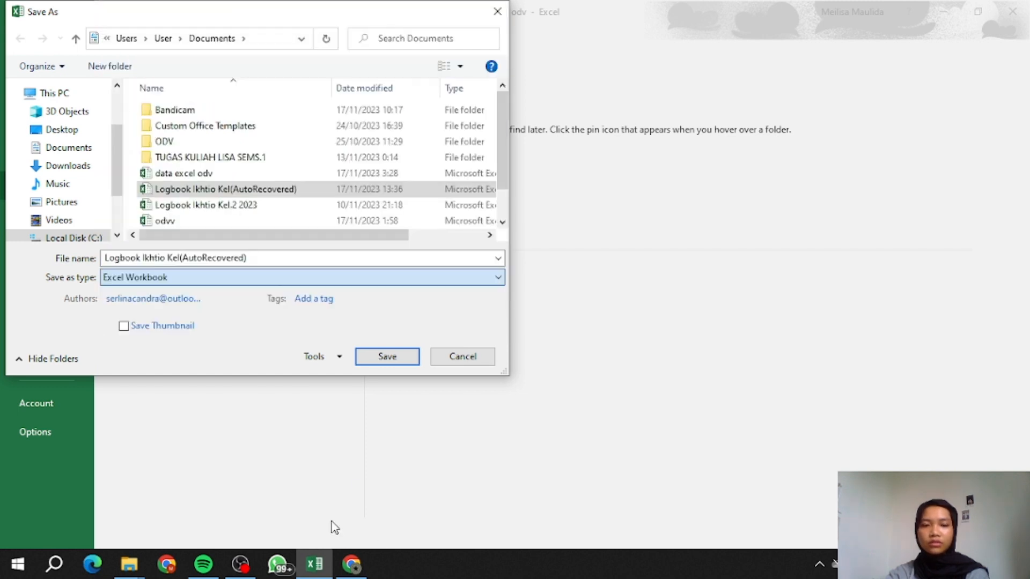
scroll(234, 190, down, 1)
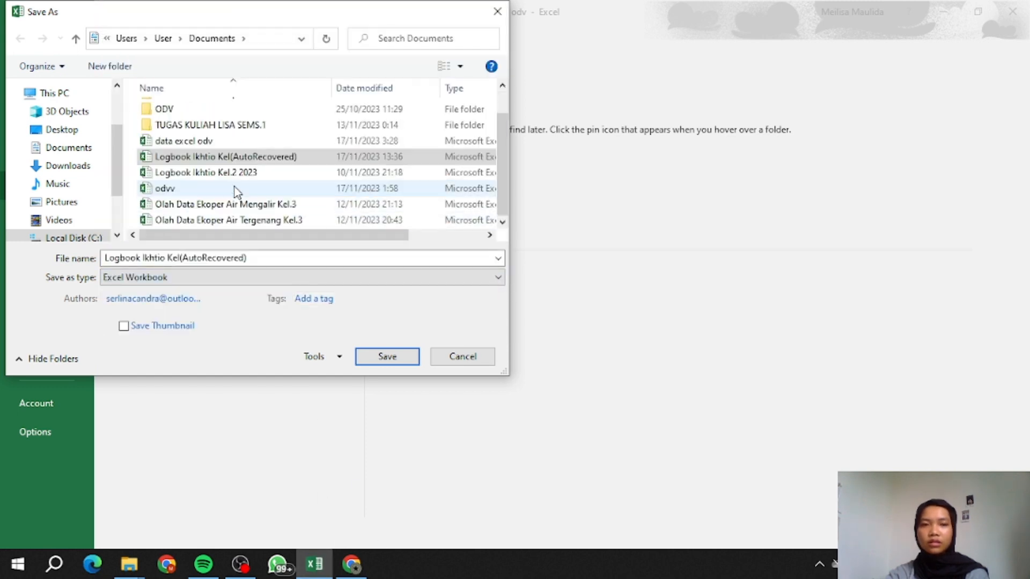
click(222, 141)
click(331, 280)
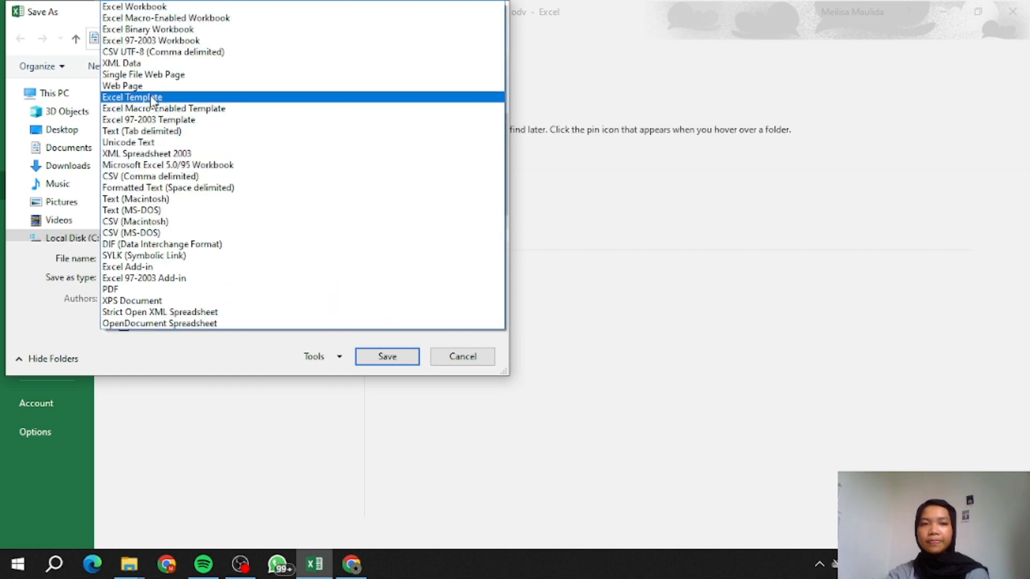
click(159, 131)
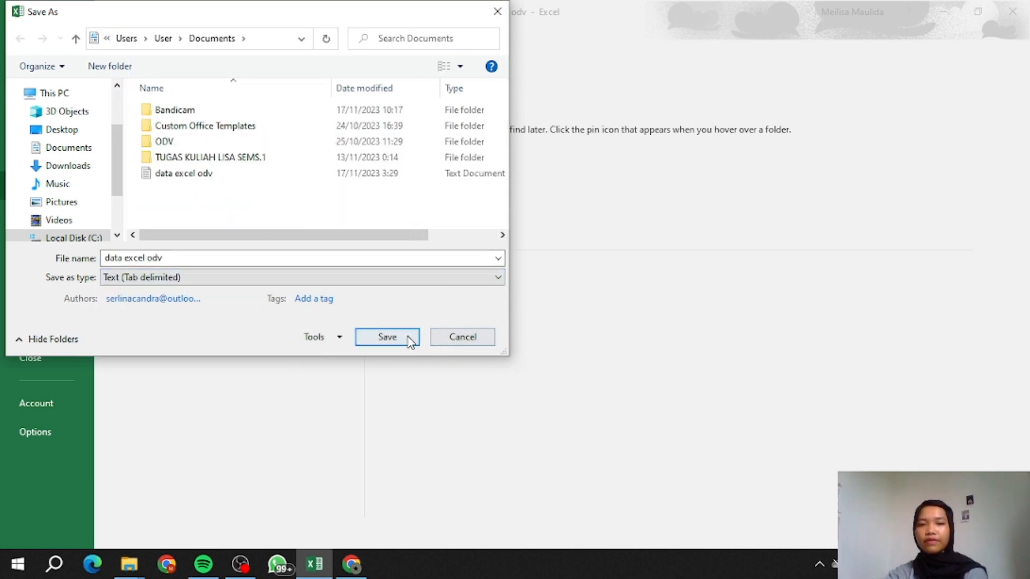
click(497, 11)
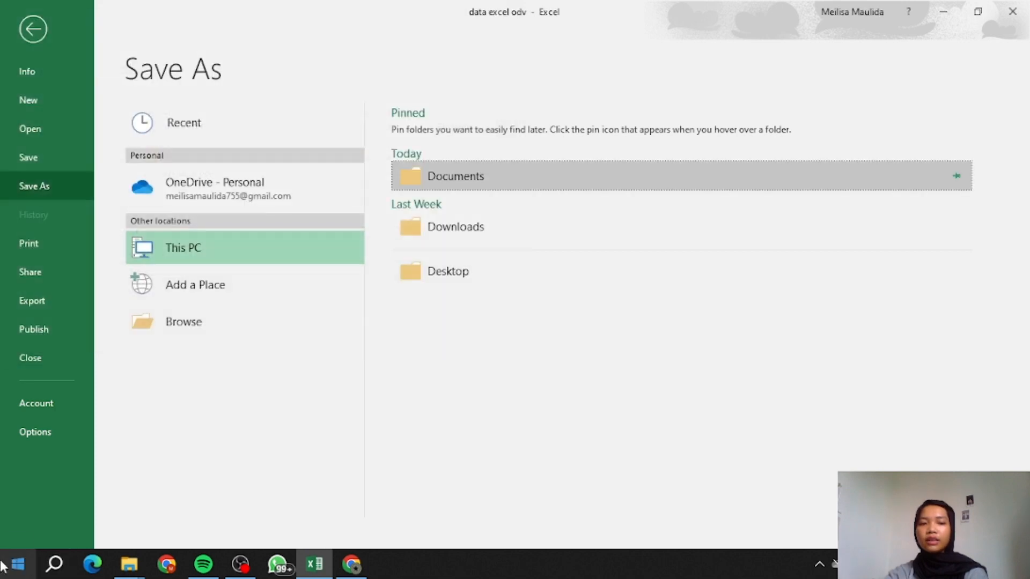
Launch Ocean Data View and open the WoceCTD collection from the ctd folder
click(18, 563)
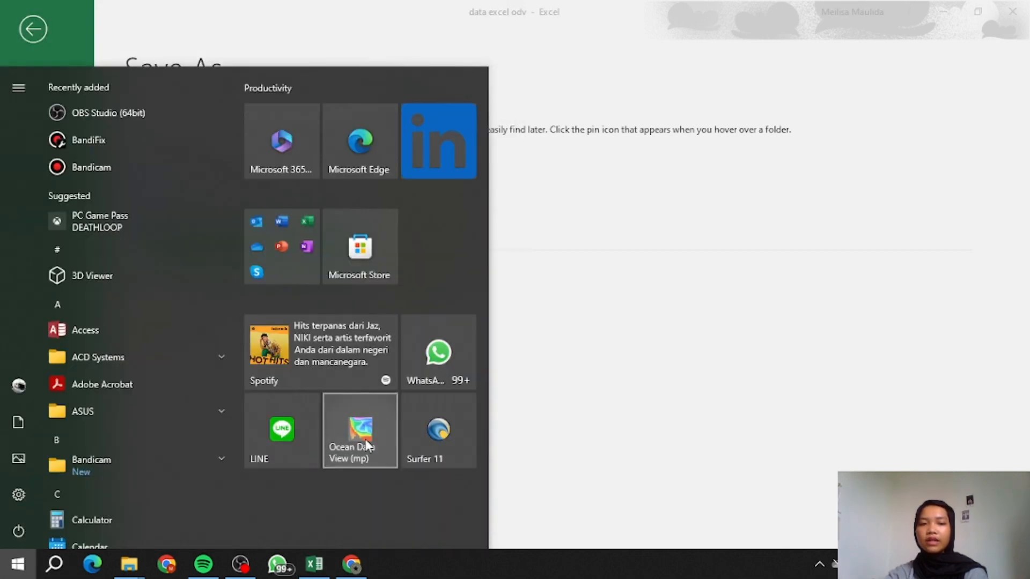
click(367, 444)
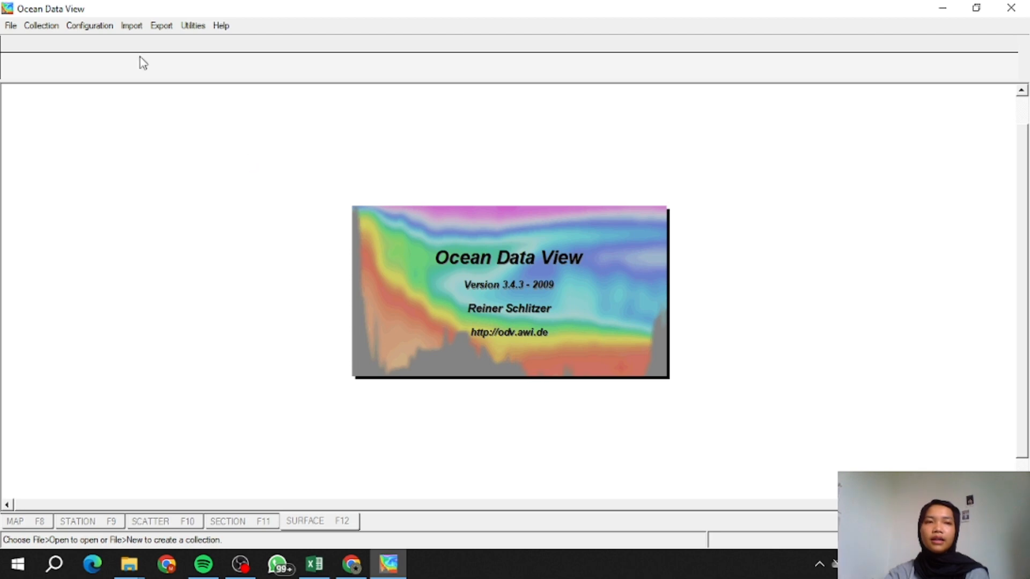
click(10, 31)
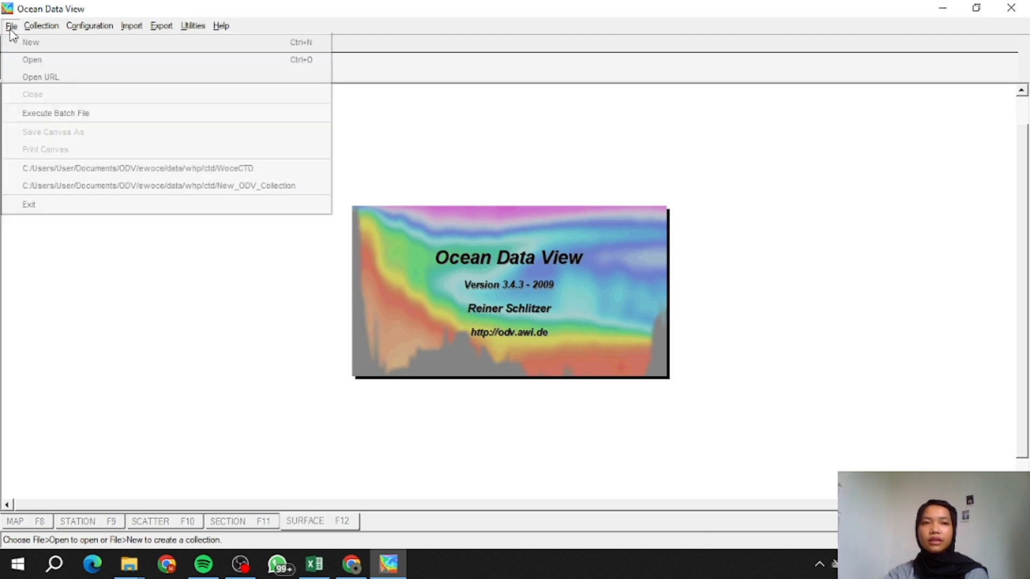
click(36, 67)
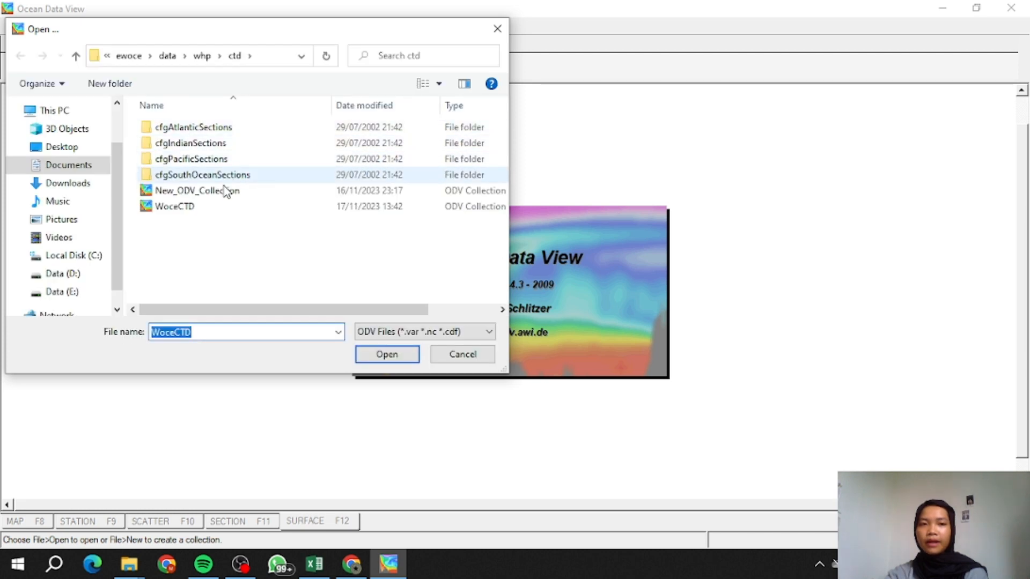
click(210, 209)
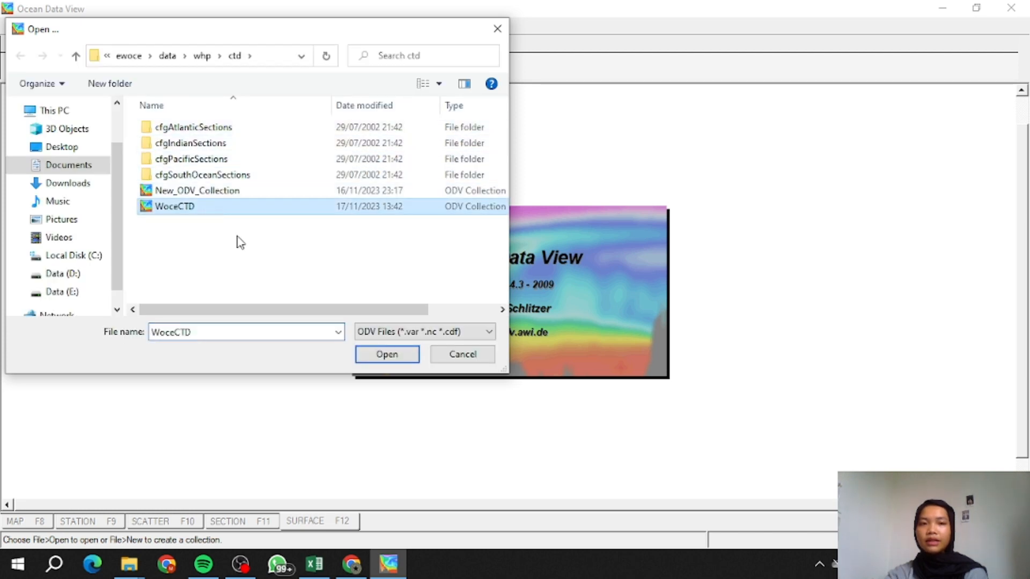
click(386, 355)
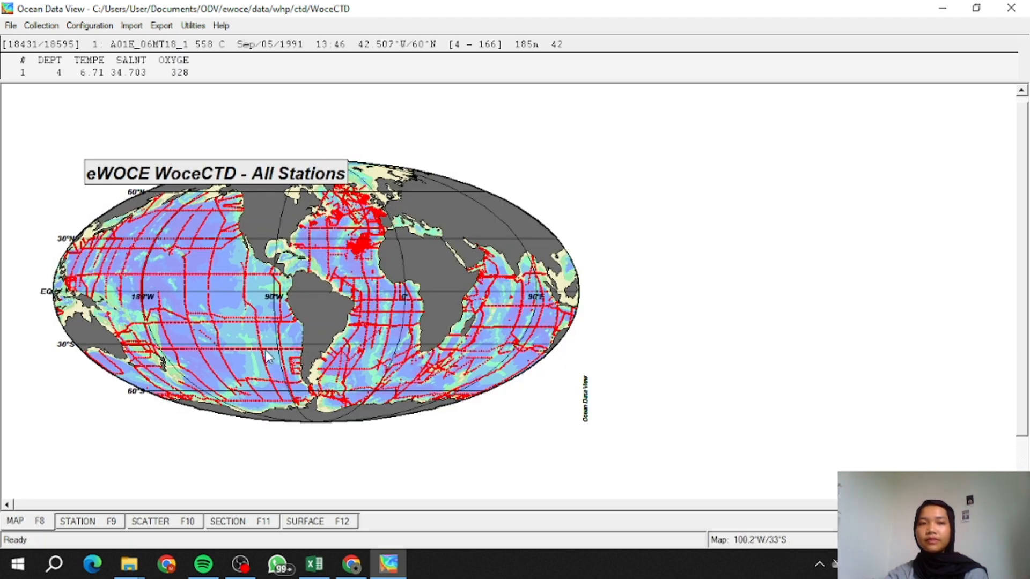
Import the data excel odv text file from Documents as an ODV spreadsheet, accepting the TAB-separated file properties
click(131, 27)
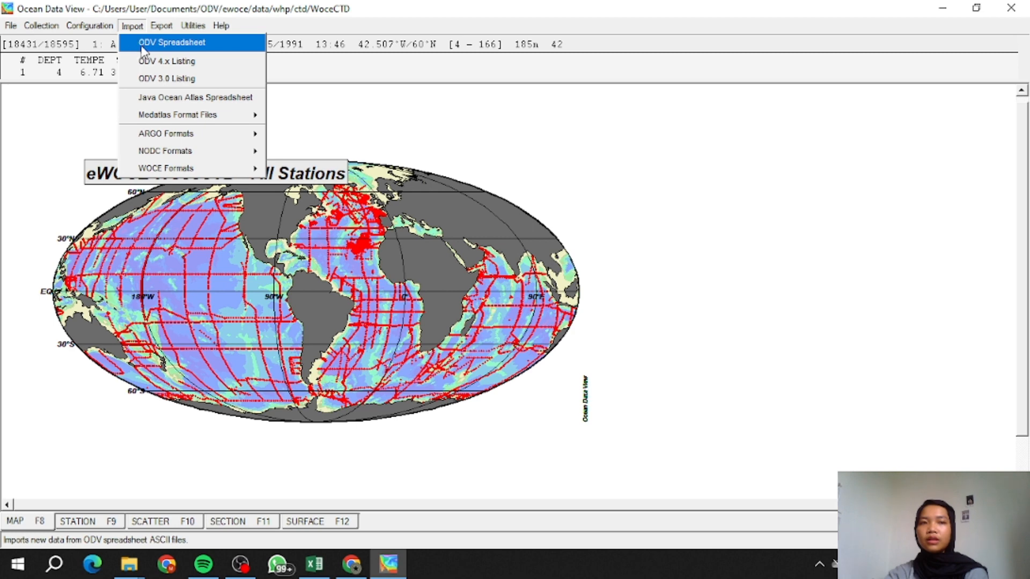
click(219, 51)
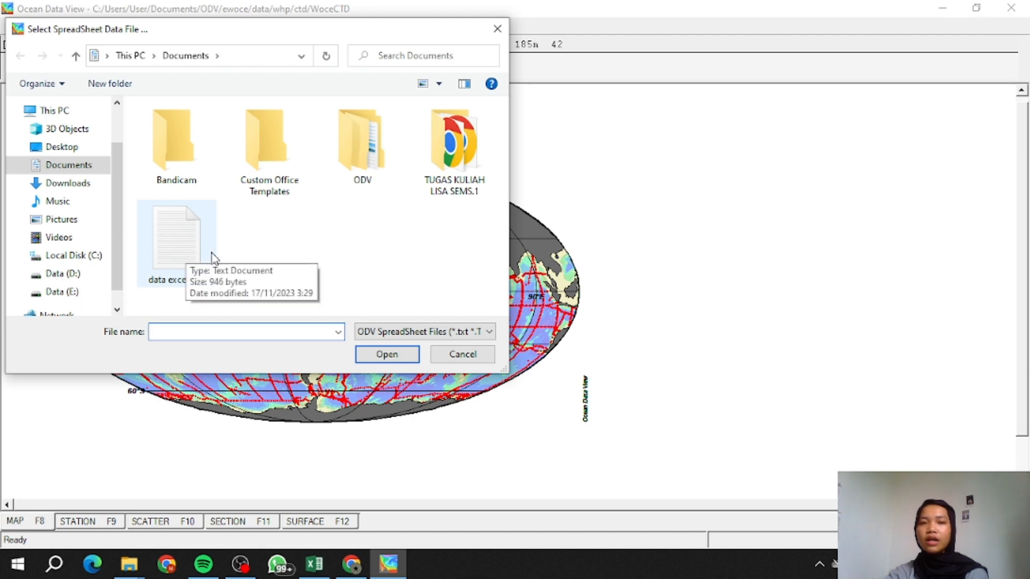
click(182, 267)
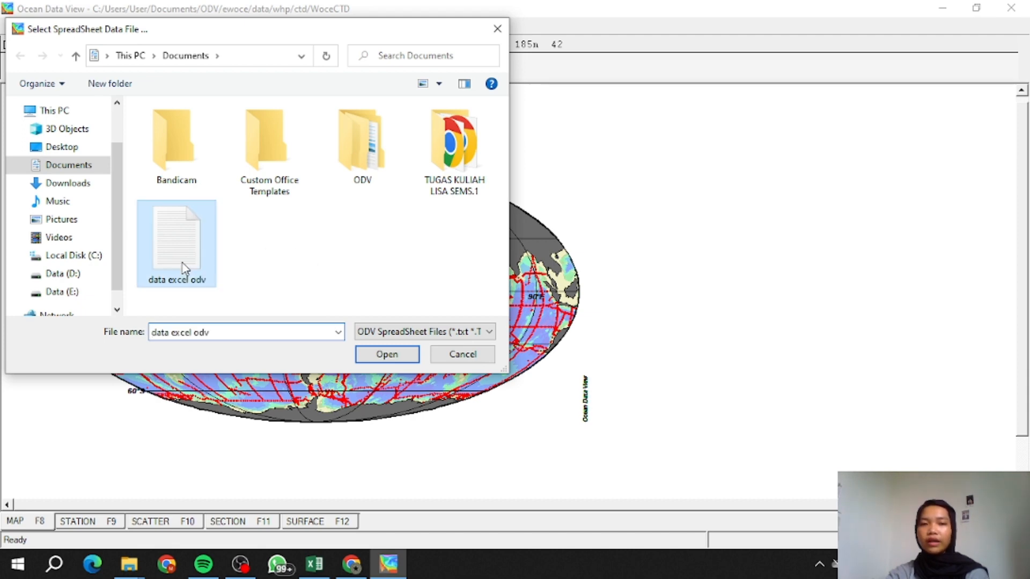
click(376, 358)
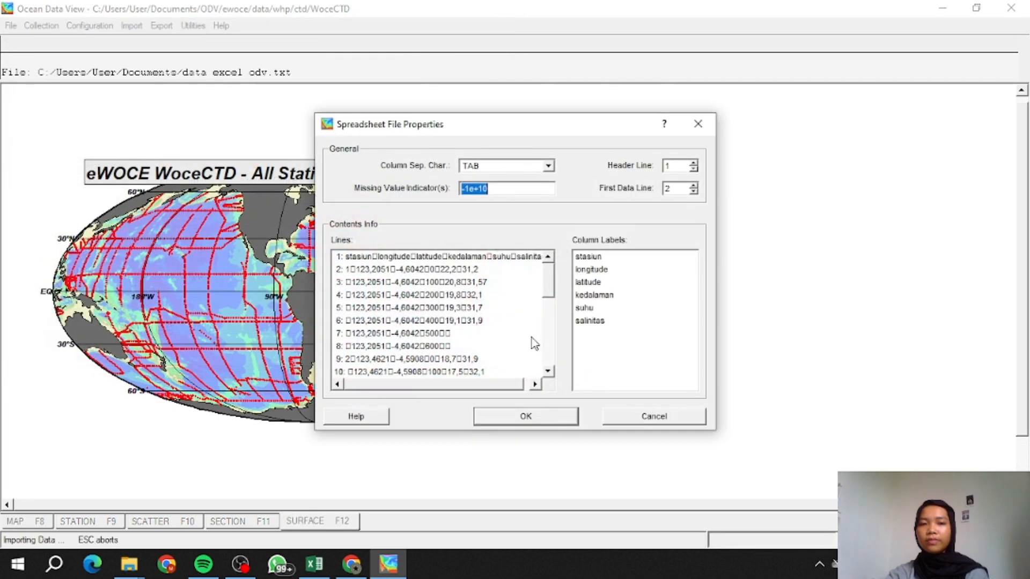
click(558, 420)
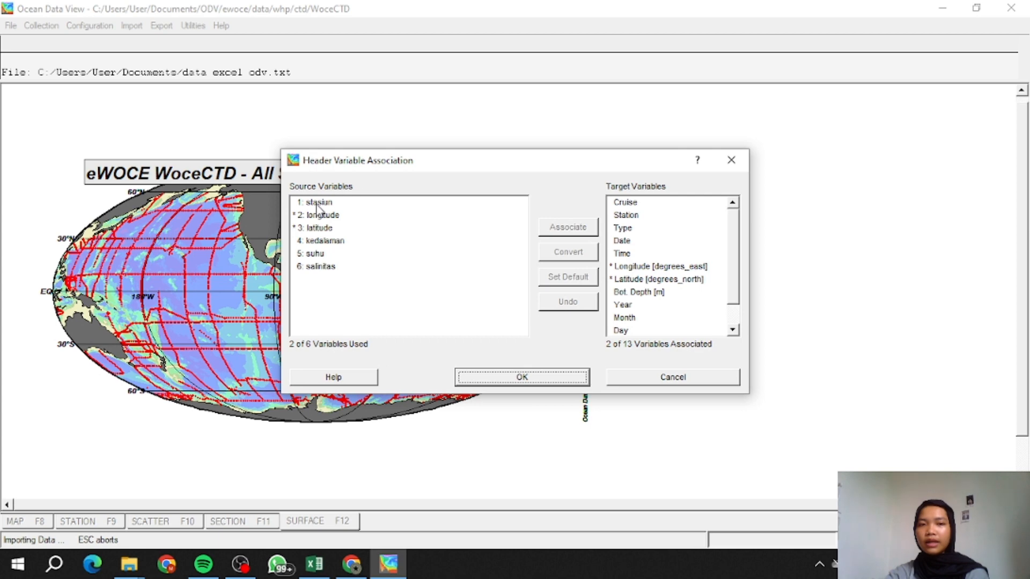
Associate the source header variable stasiun with the target variable Station and accept the header associations
click(318, 208)
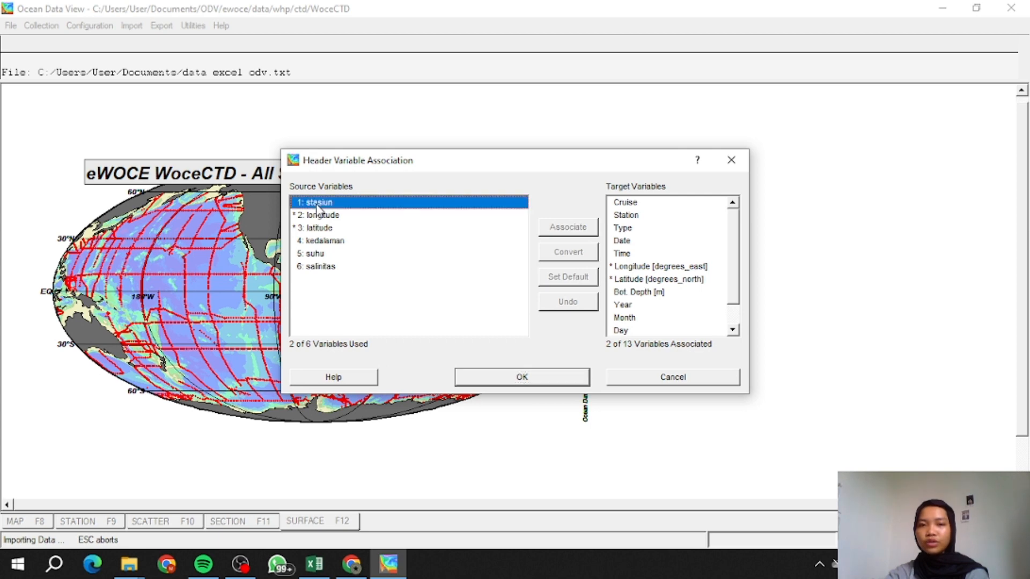
click(649, 216)
click(578, 232)
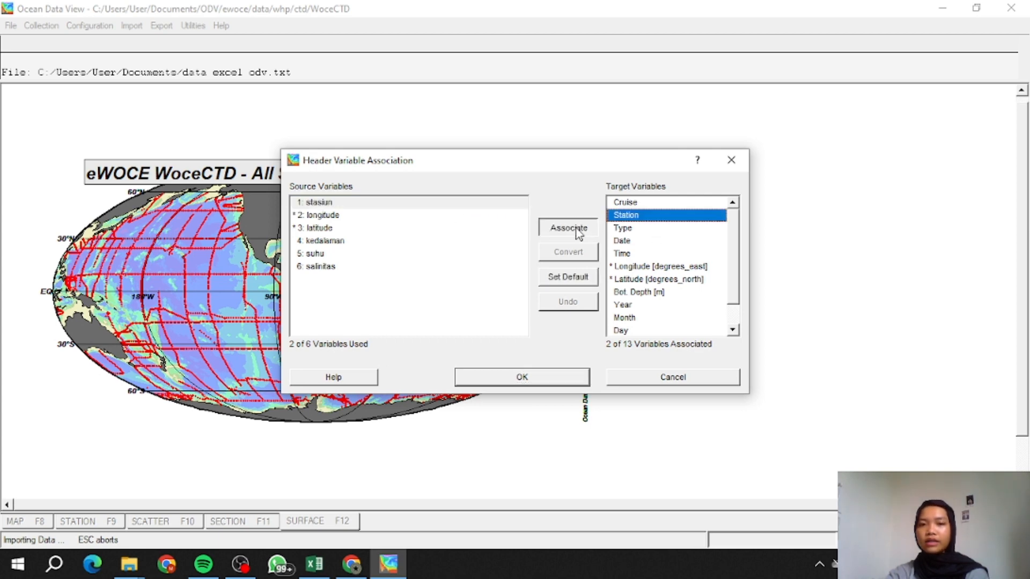
click(522, 378)
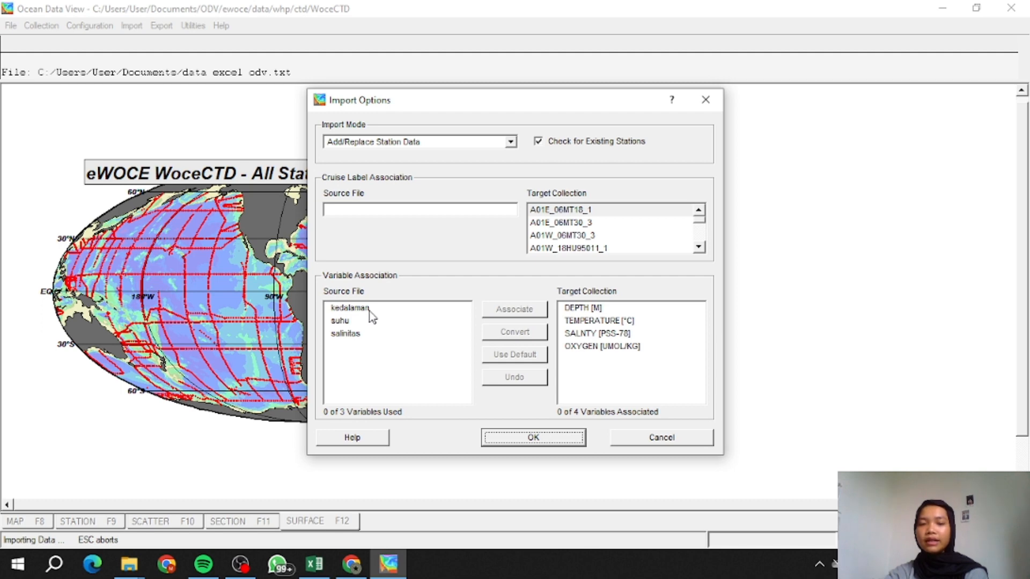
Associate the source variables kedalaman with DEPTH [M], suhu with TEMPERATURE [°C] and salinitas with SALNTY [PSS-78]
click(354, 308)
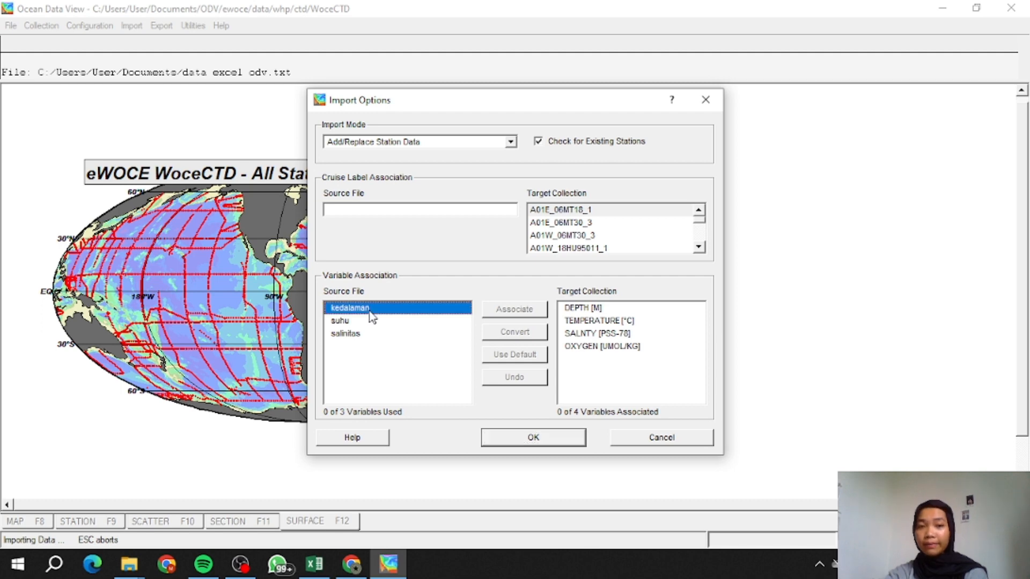
click(608, 309)
click(525, 311)
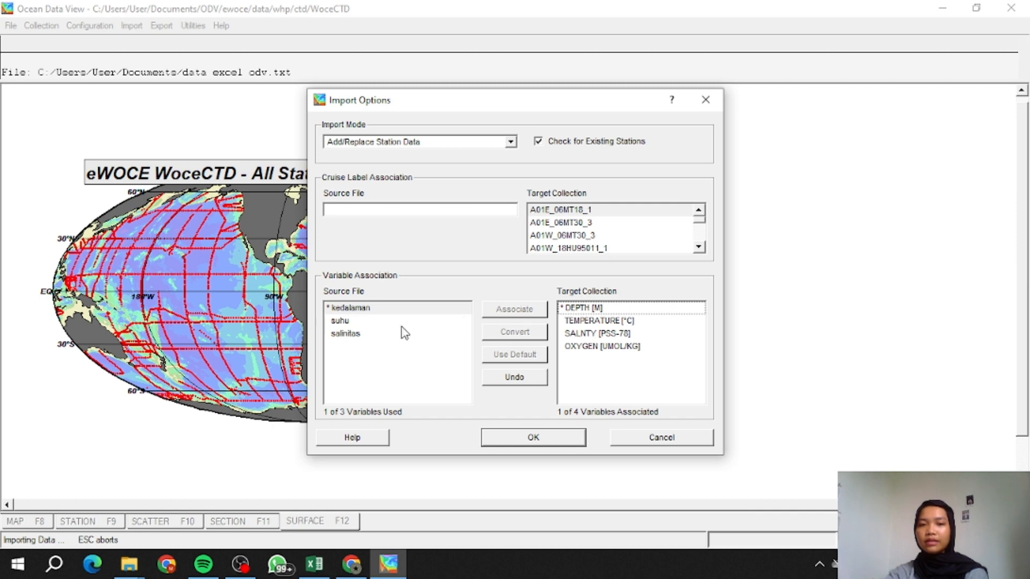
click(367, 321)
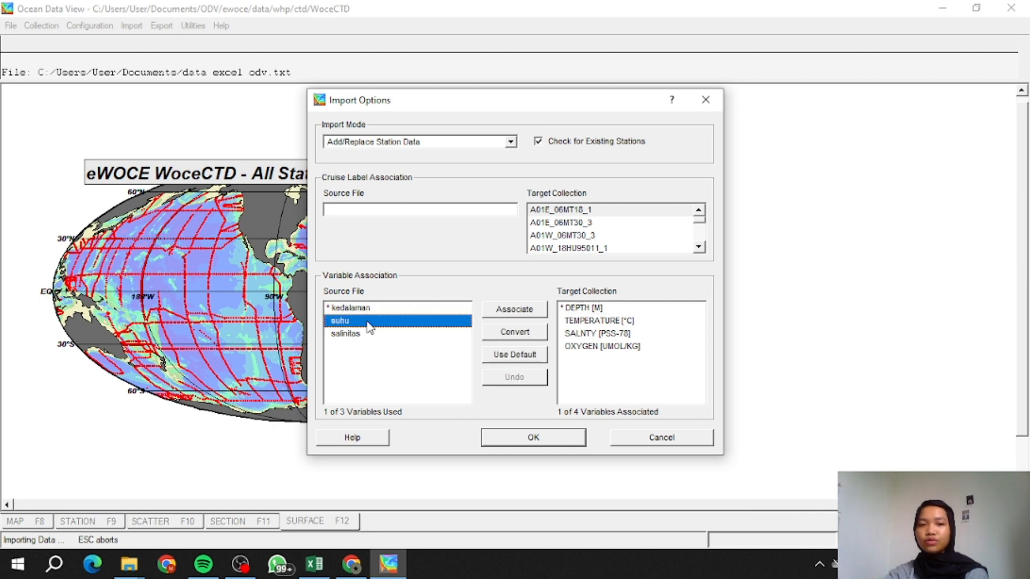
click(609, 322)
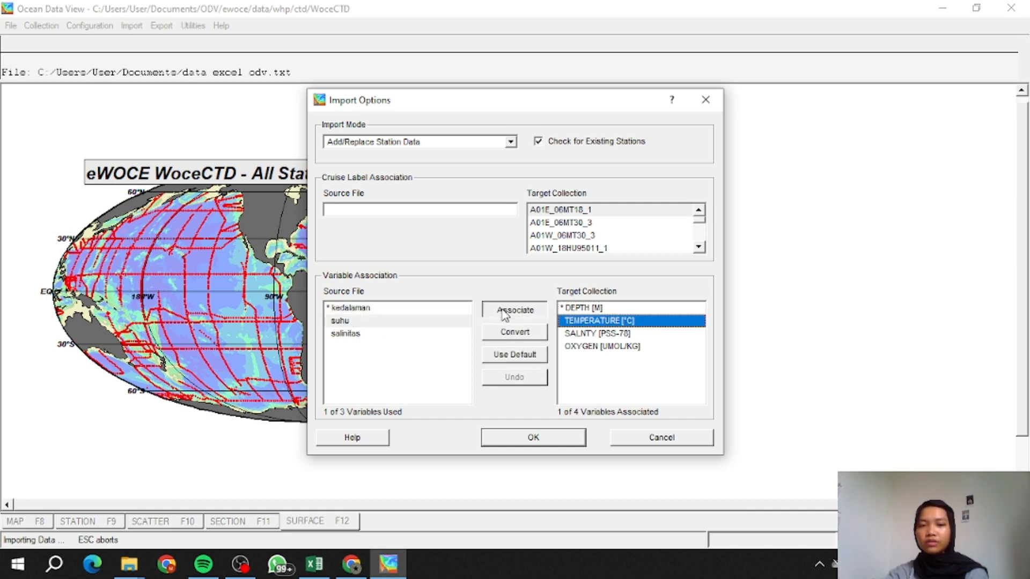
click(520, 310)
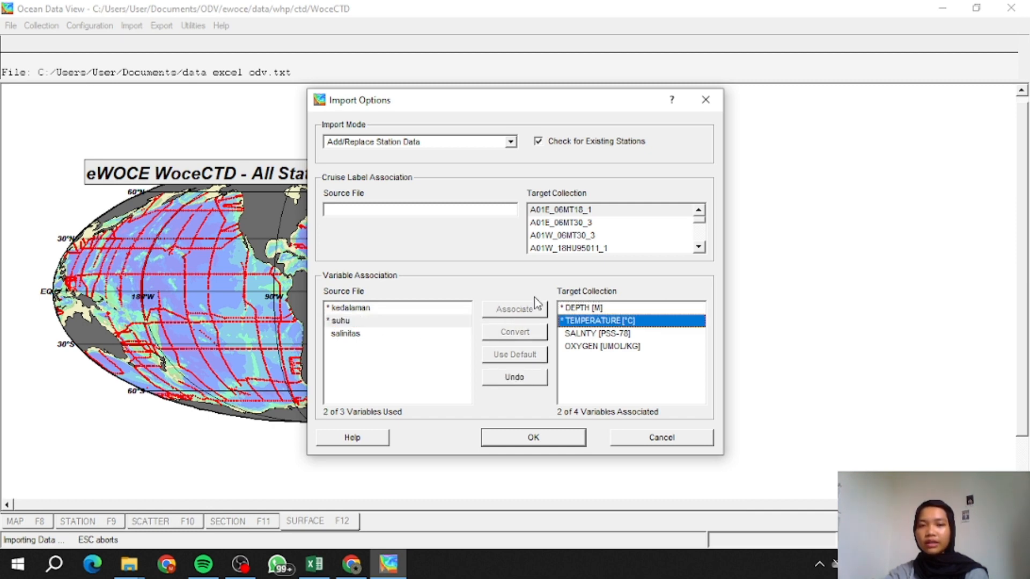
click(366, 337)
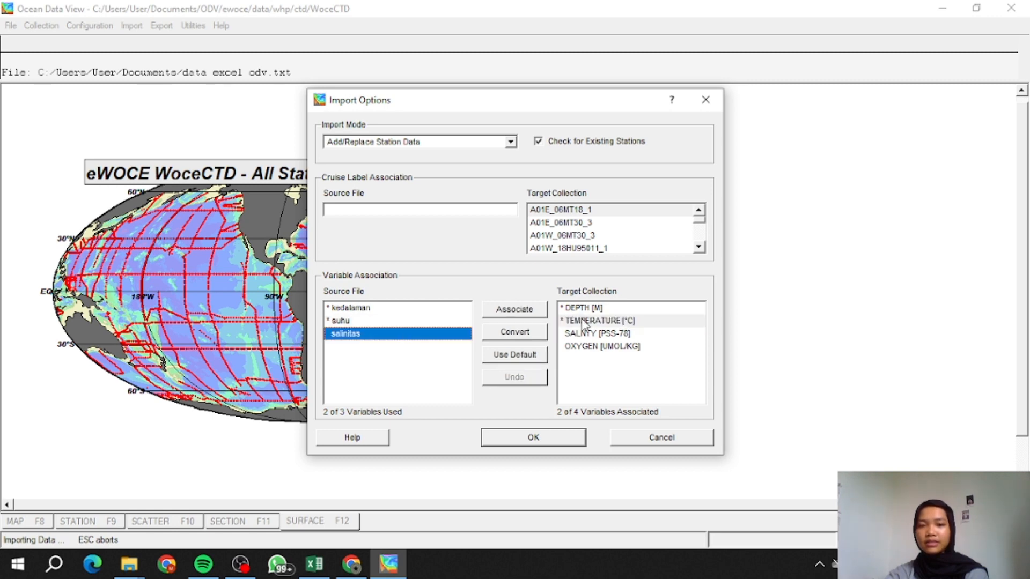
click(588, 336)
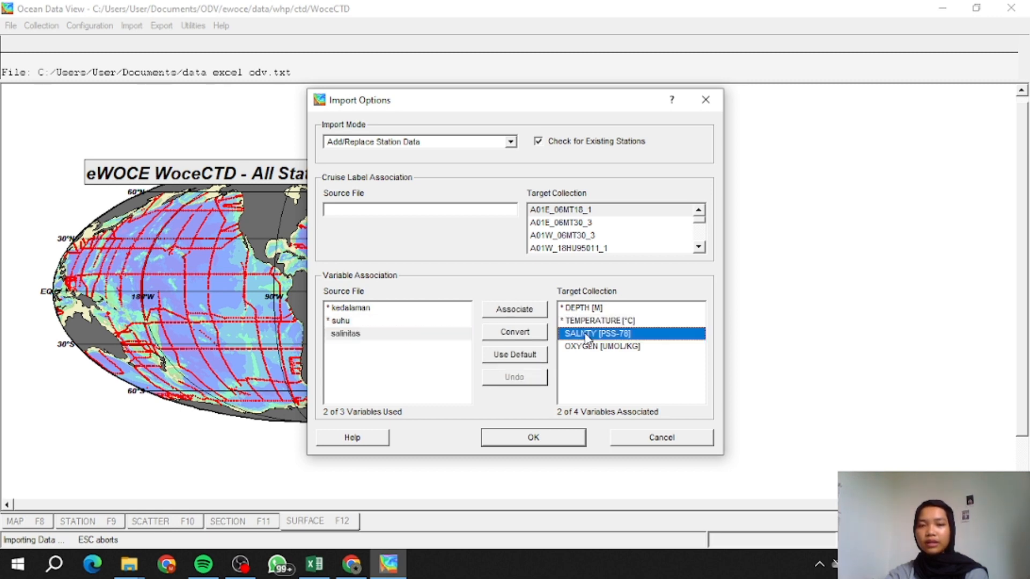
click(524, 311)
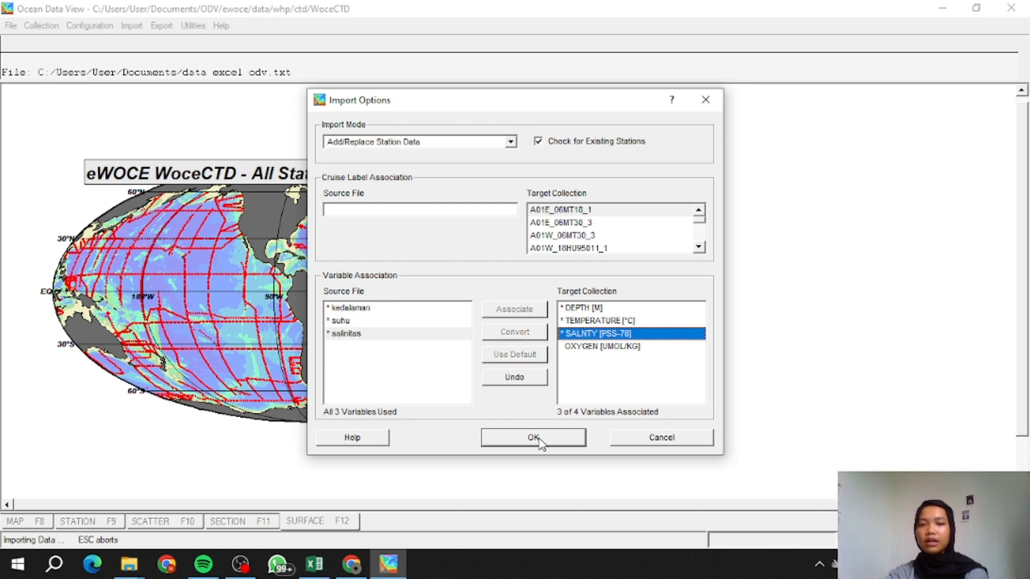
Run the import with these options, replacing all stations that already exist in the collection
click(538, 438)
click(470, 344)
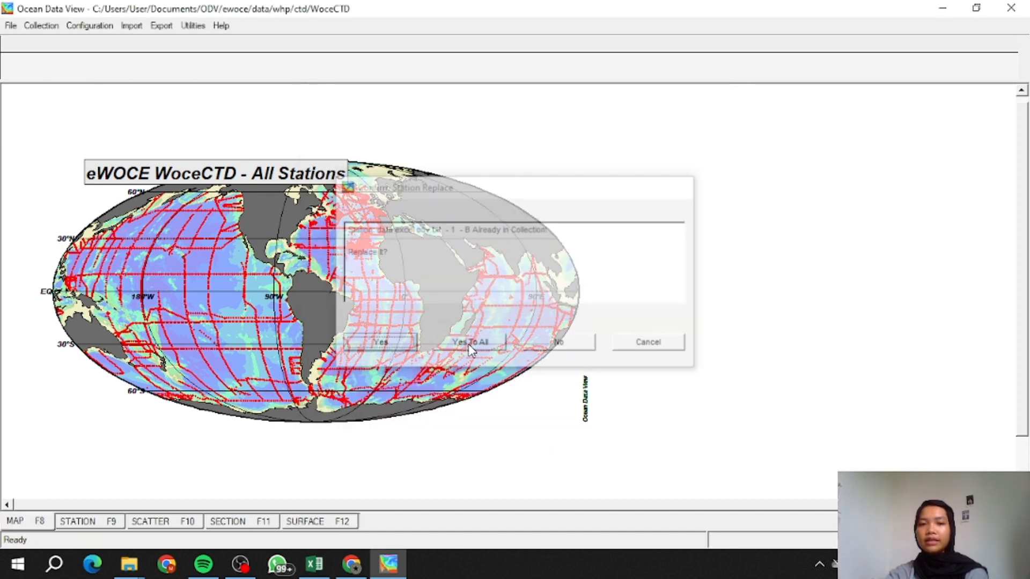
click(453, 306)
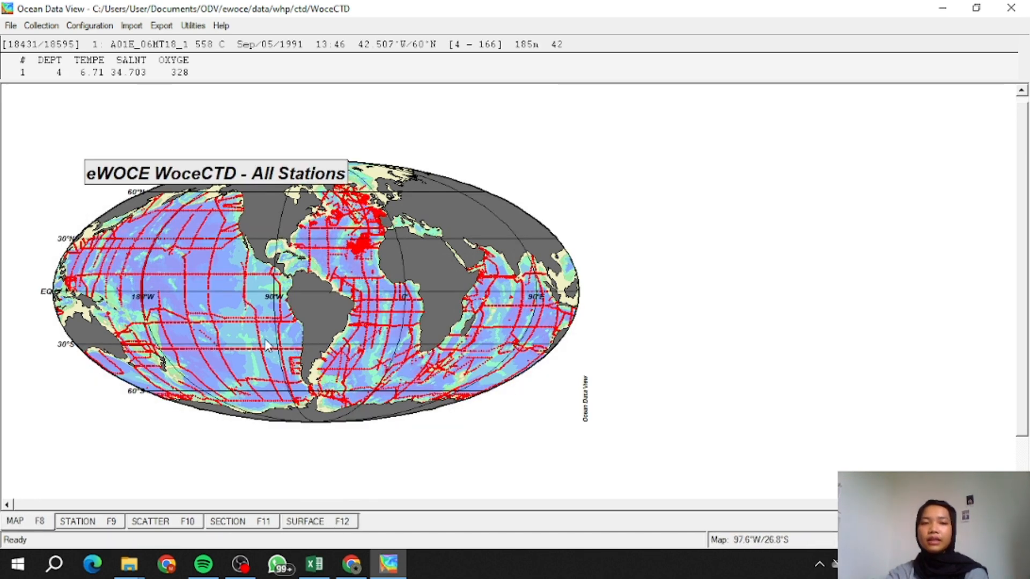
Zoom the station map to the area around Sumatra and western Borneo at the world map's eastern edge
right_click(346, 250)
click(371, 297)
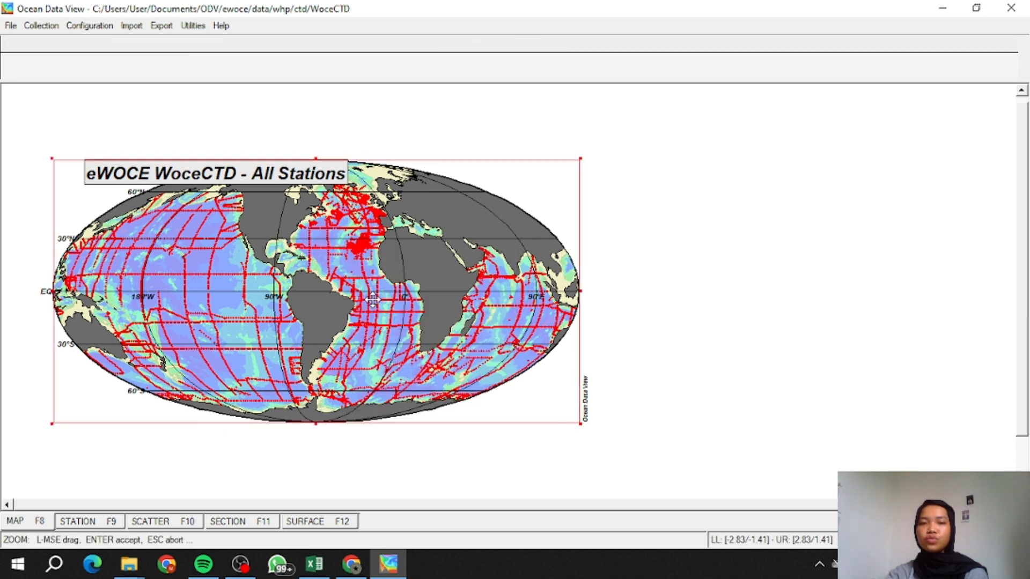
drag(49, 289, 541, 315)
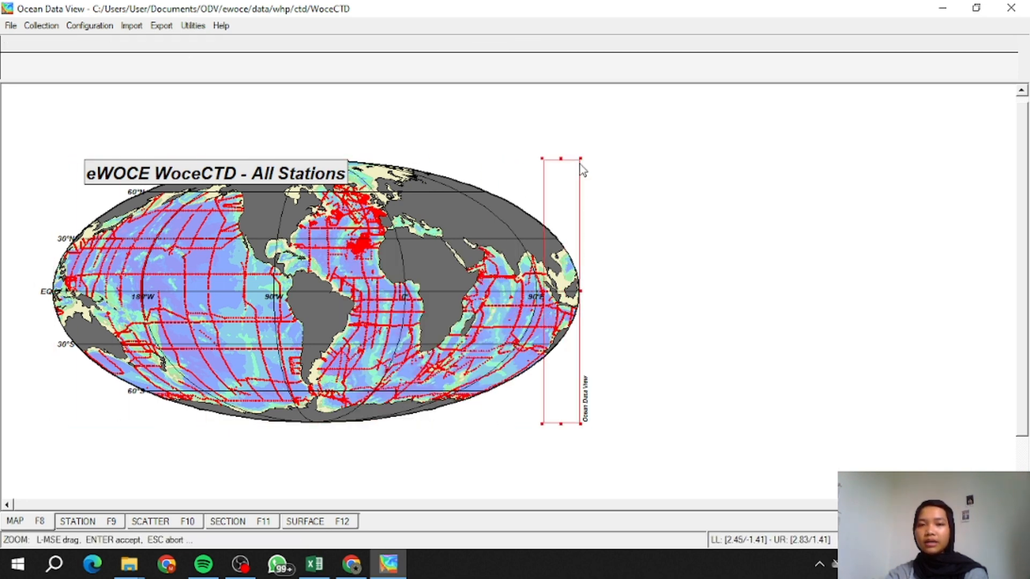
drag(565, 160, 565, 265)
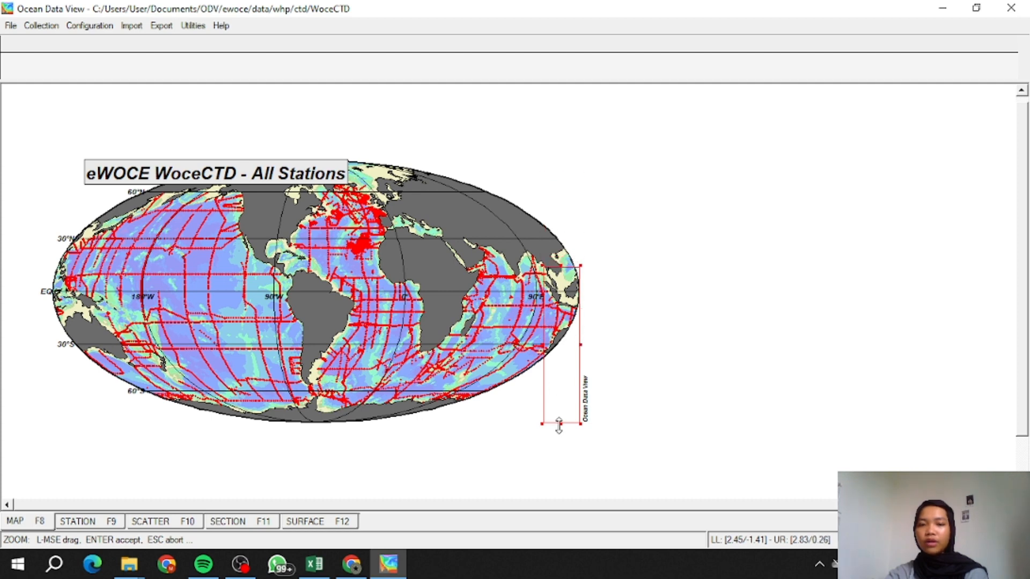
drag(560, 424, 565, 313)
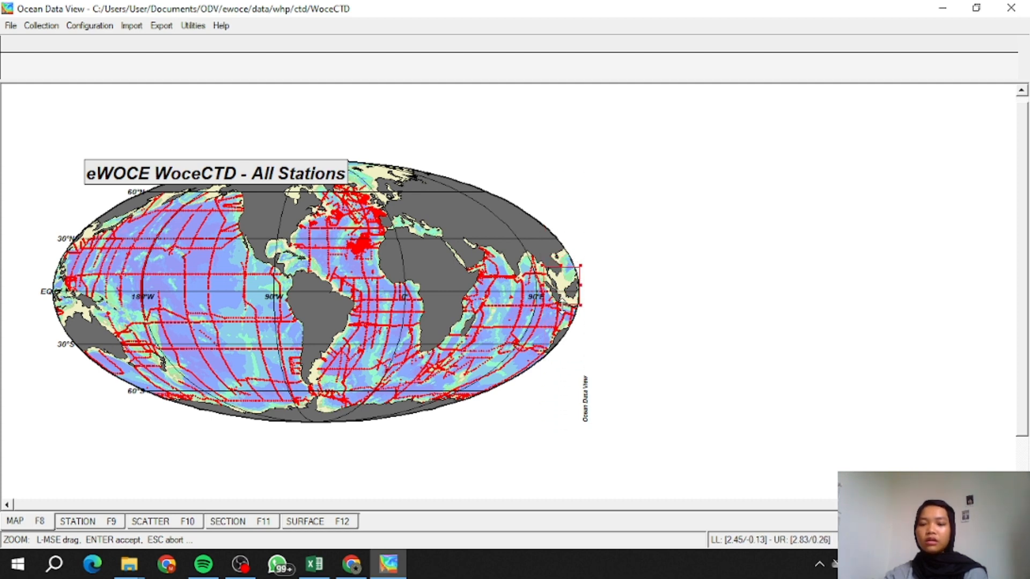
key(Return)
Auto zoom the map out to show all of Indonesia and select imported station 1 near southeastern Sulawesi
right_click(309, 278)
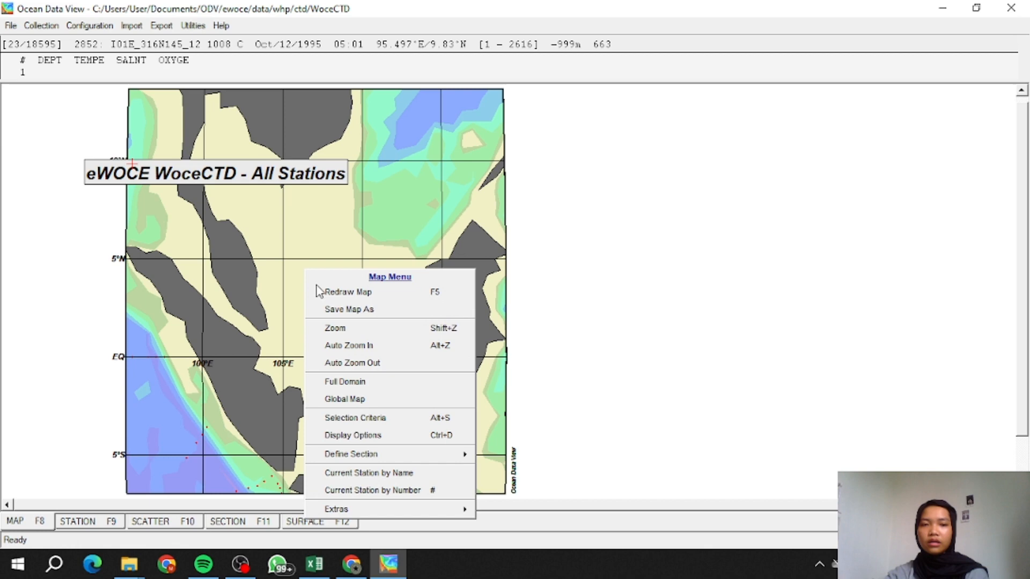
click(339, 363)
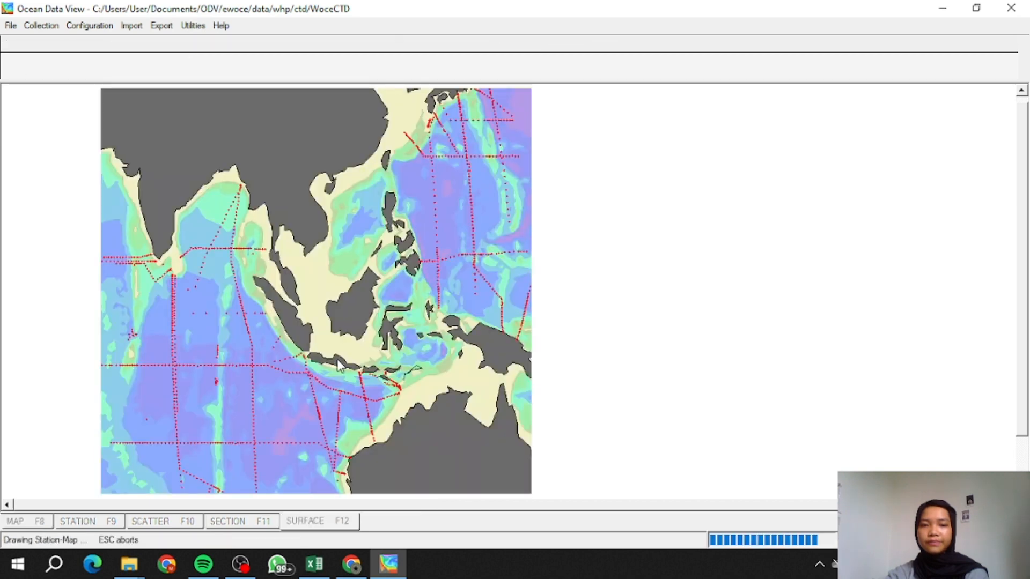
click(403, 345)
right_click(397, 260)
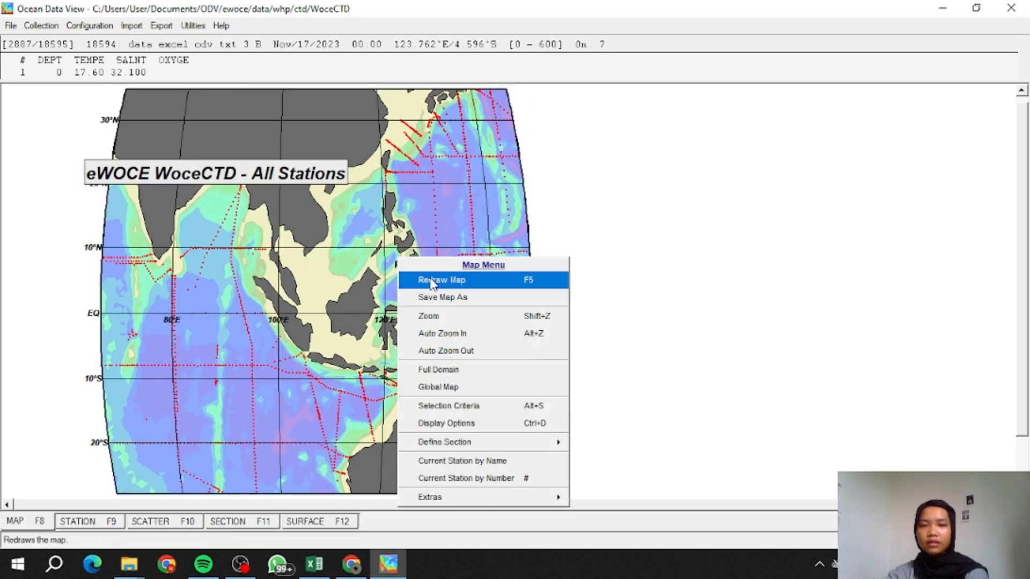
click(411, 333)
click(400, 342)
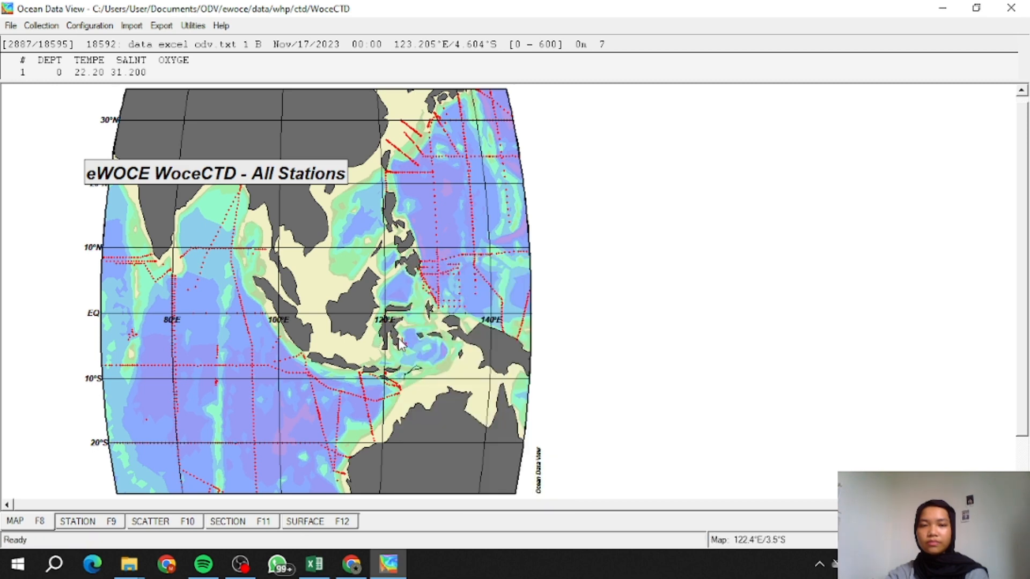
right_click(400, 341)
click(440, 155)
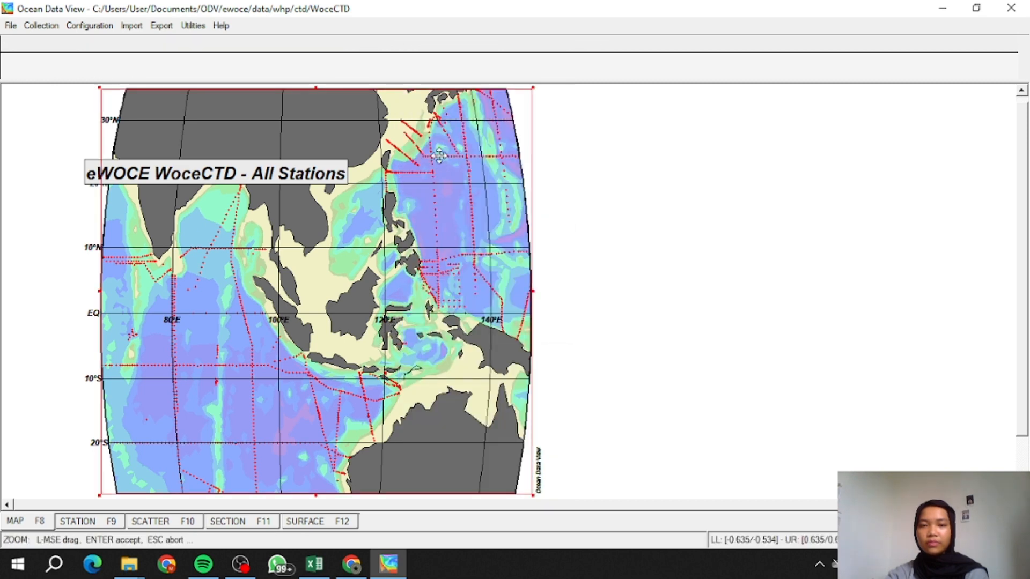
key(Escape)
Auto zoom the map in four times on the imported stations off southeastern Sulawesi
right_click(401, 343)
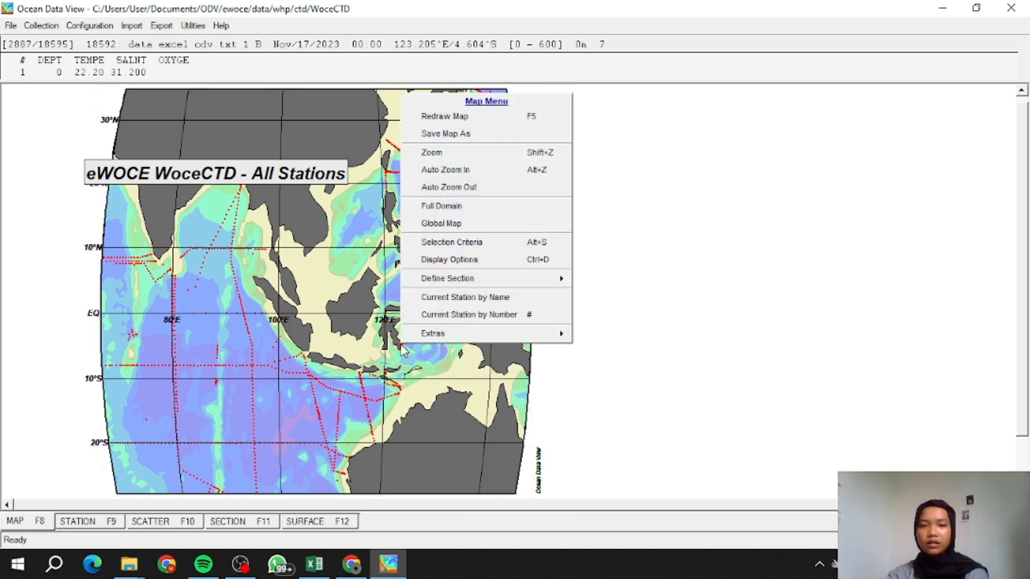
click(424, 173)
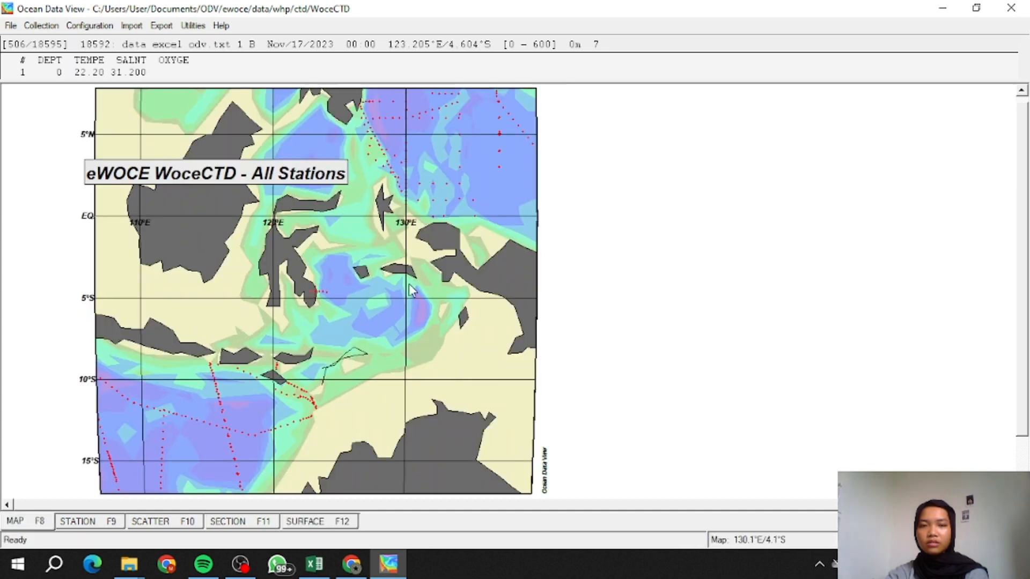
right_click(322, 284)
click(348, 358)
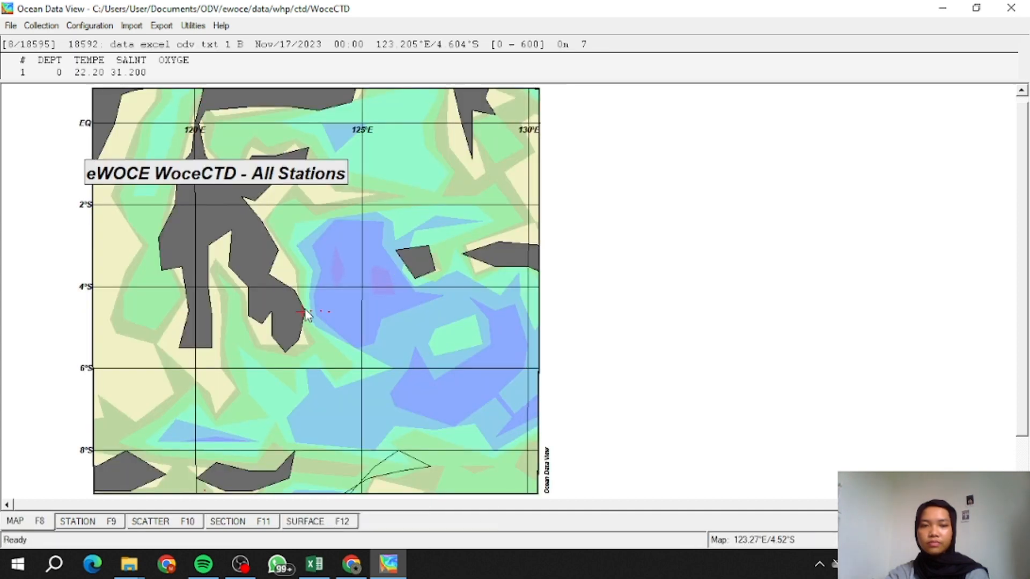
right_click(305, 309)
click(349, 383)
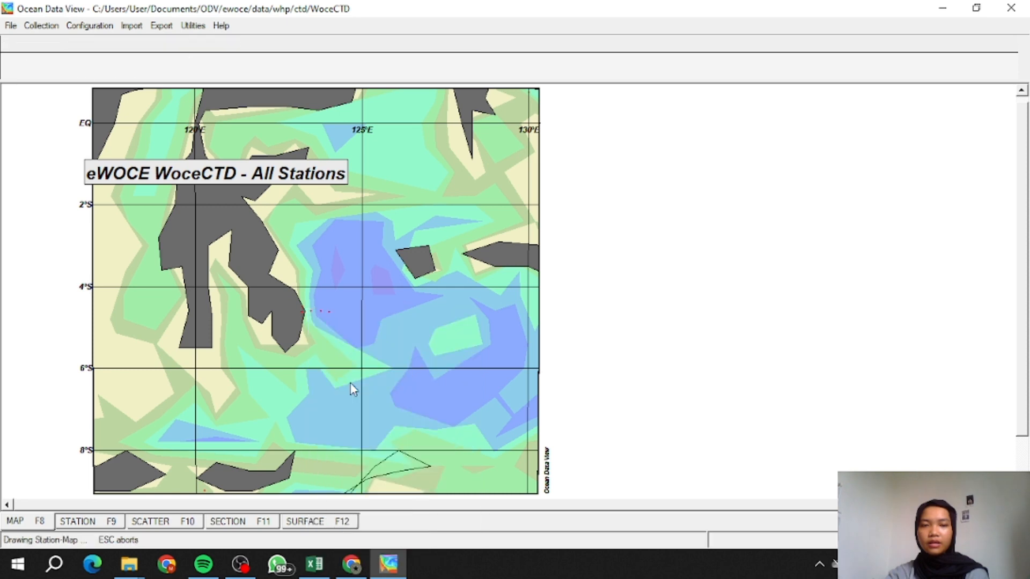
right_click(333, 304)
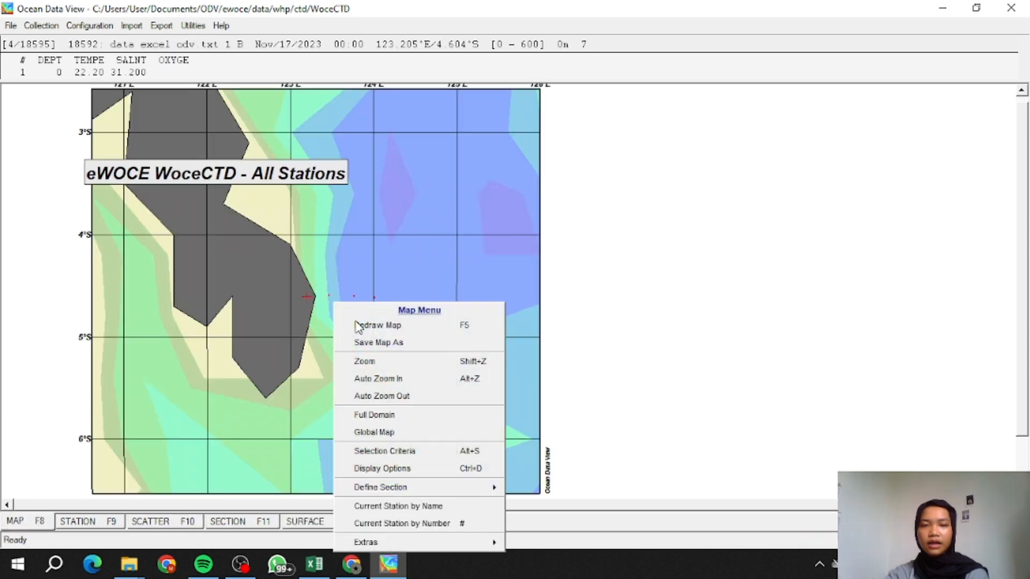
click(378, 384)
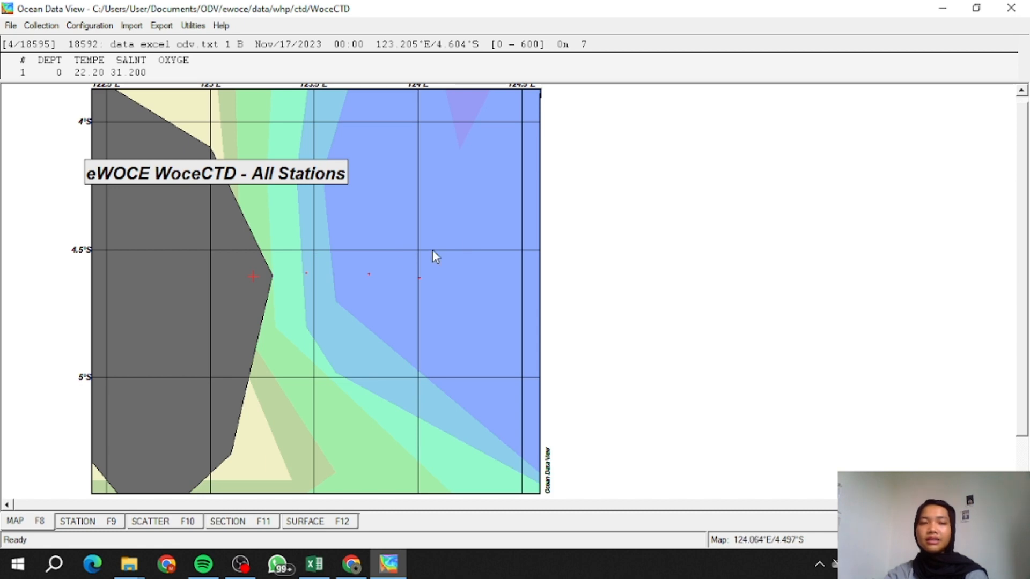
Set the map's station dot size to 15 in the map display options
right_click(333, 321)
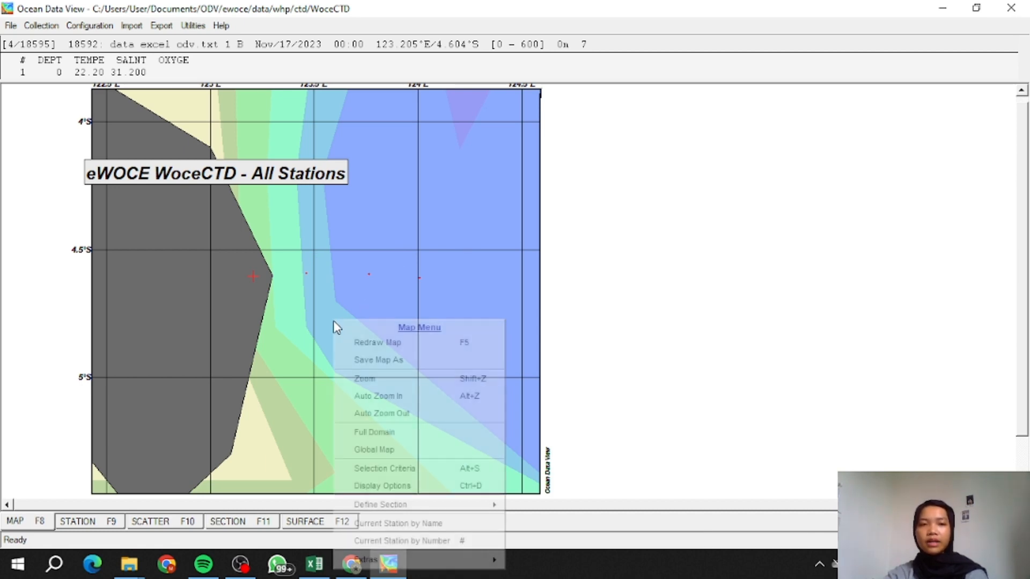
click(412, 487)
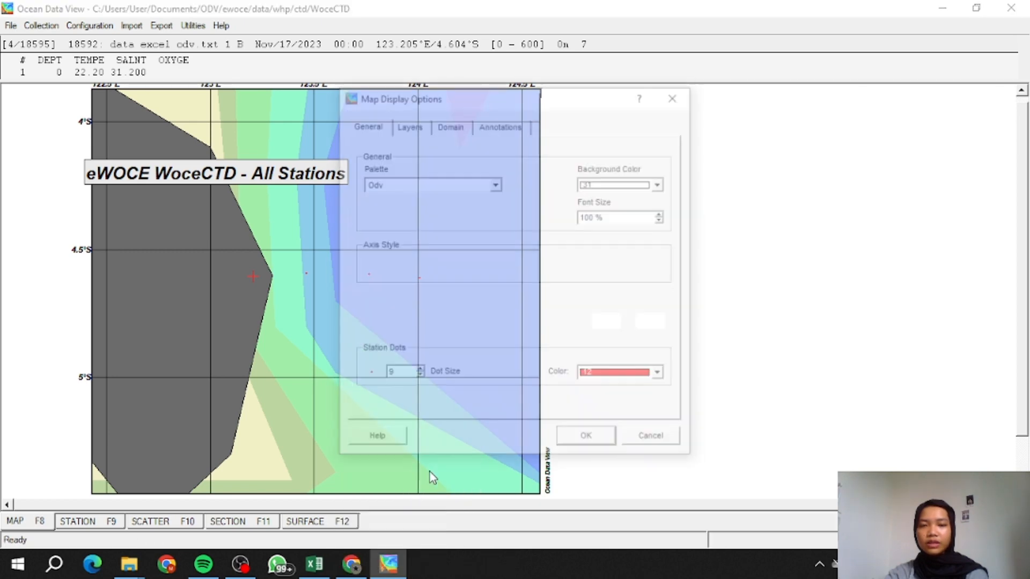
click(418, 371)
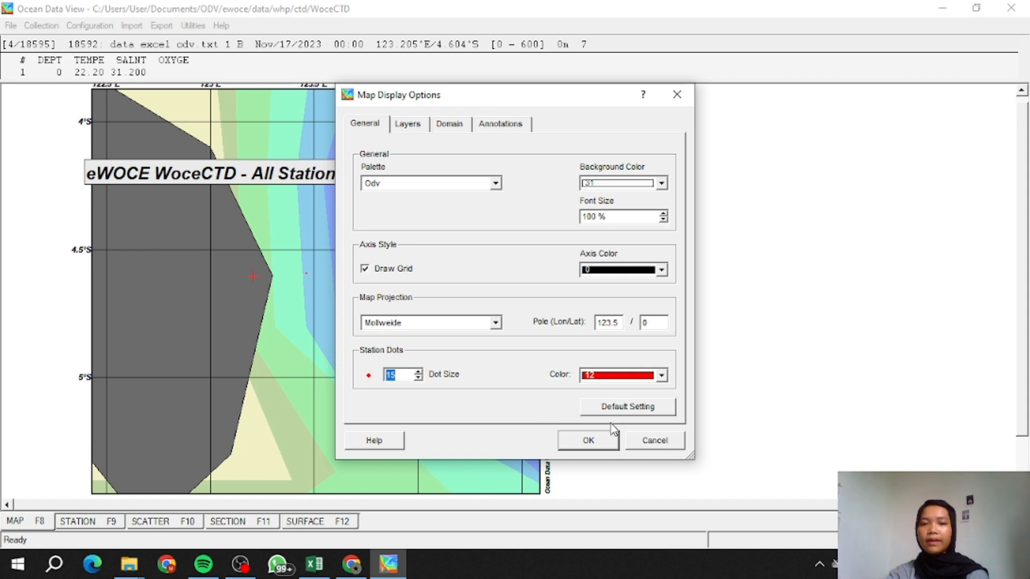
click(592, 441)
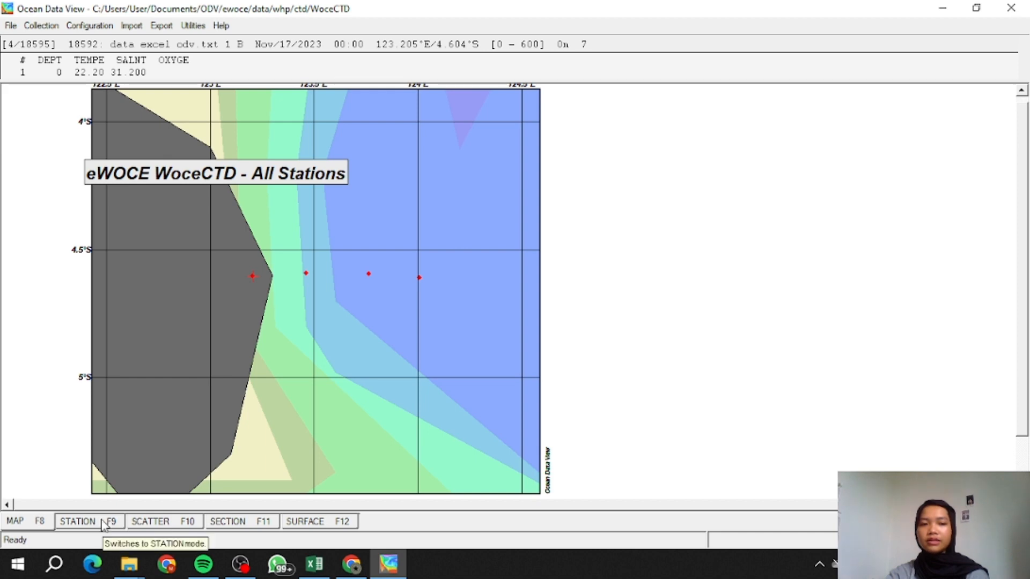
Switch to STATION mode and add the four imported stations to the profile plots
click(78, 521)
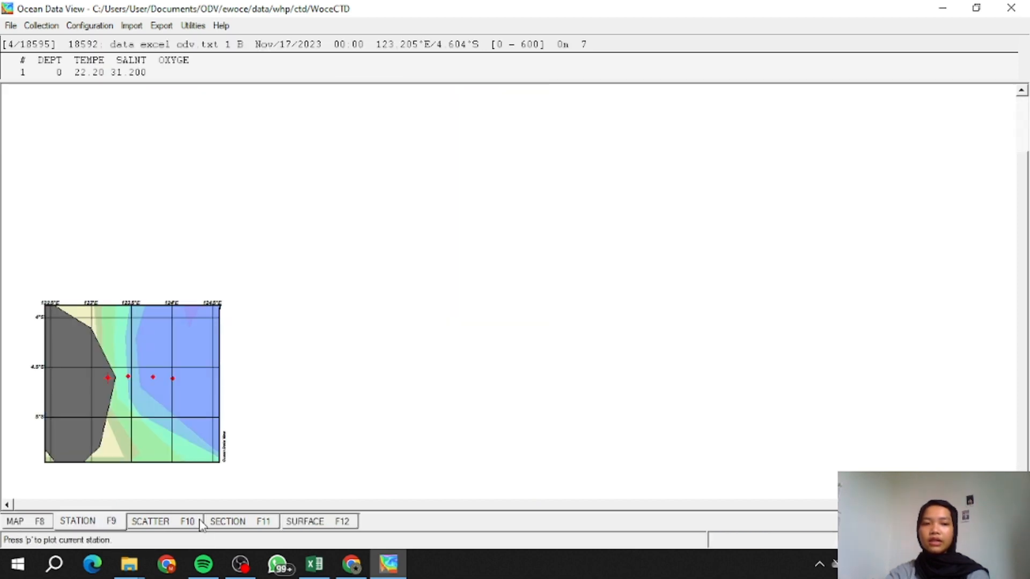
click(108, 379)
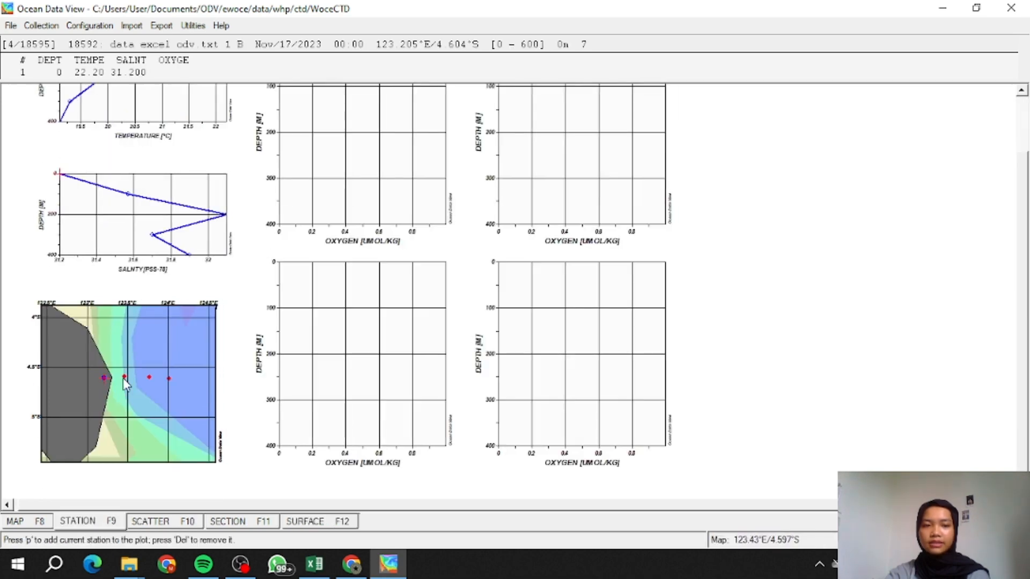
click(125, 377)
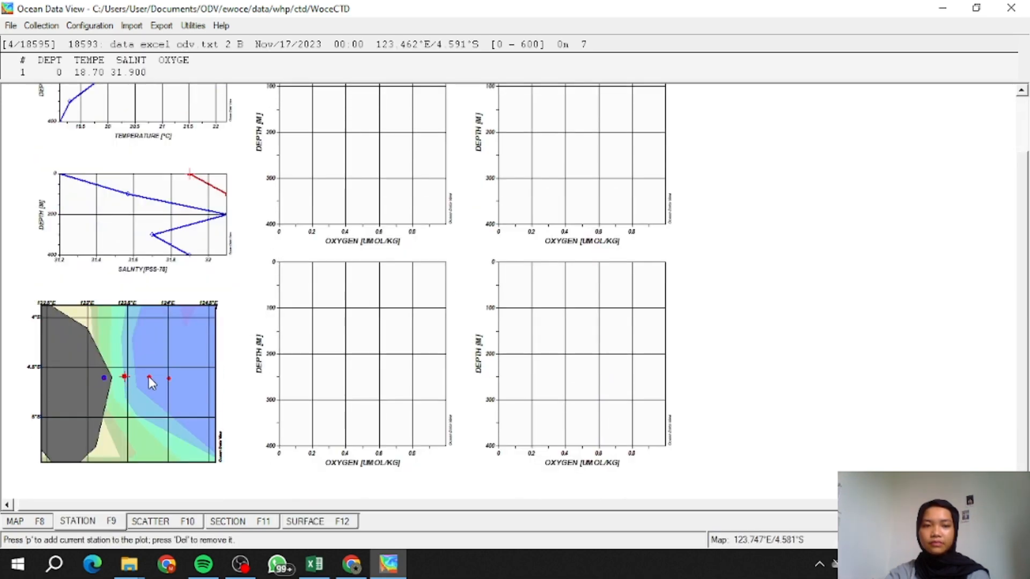
click(169, 378)
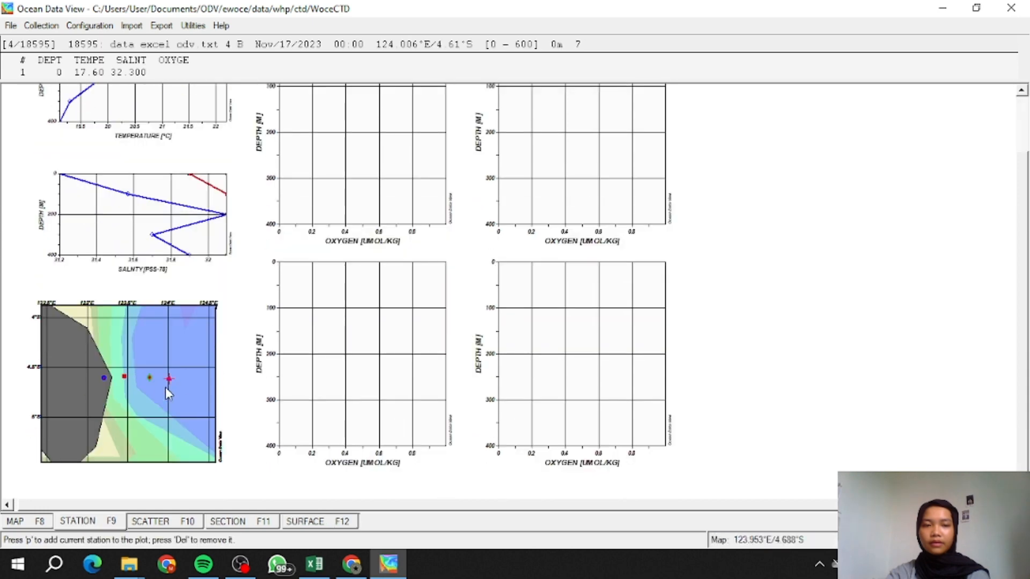
Edit the STATION window layout and delete the four oxygen plot windows, Windows 3 to 6
scroll(344, 370, up, 3)
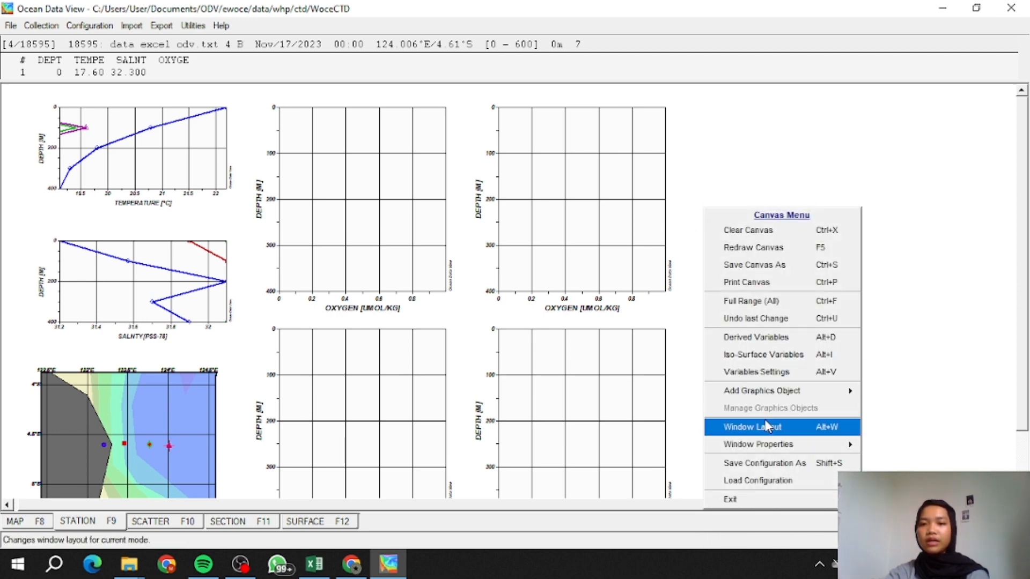
click(767, 428)
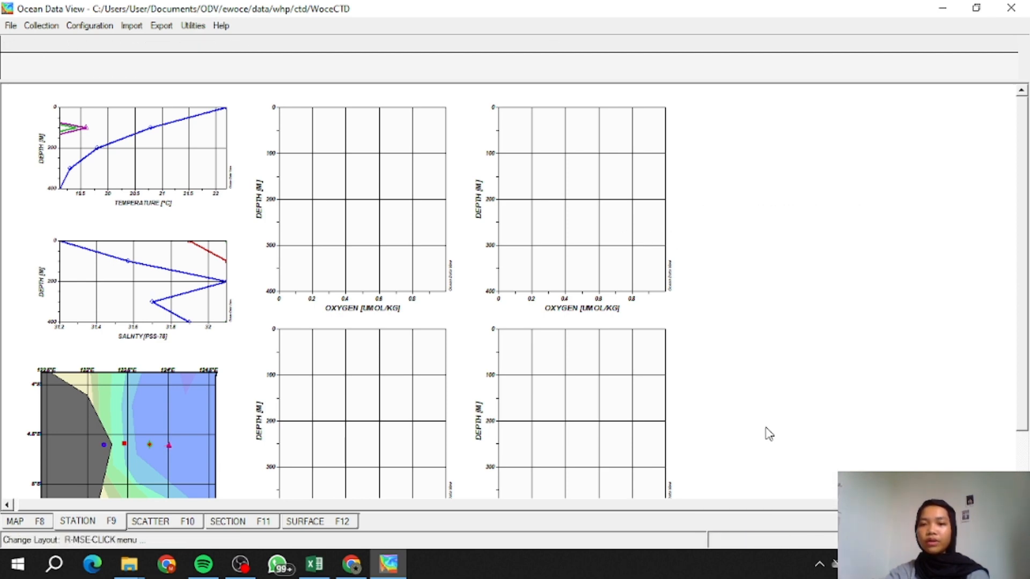
right_click(407, 183)
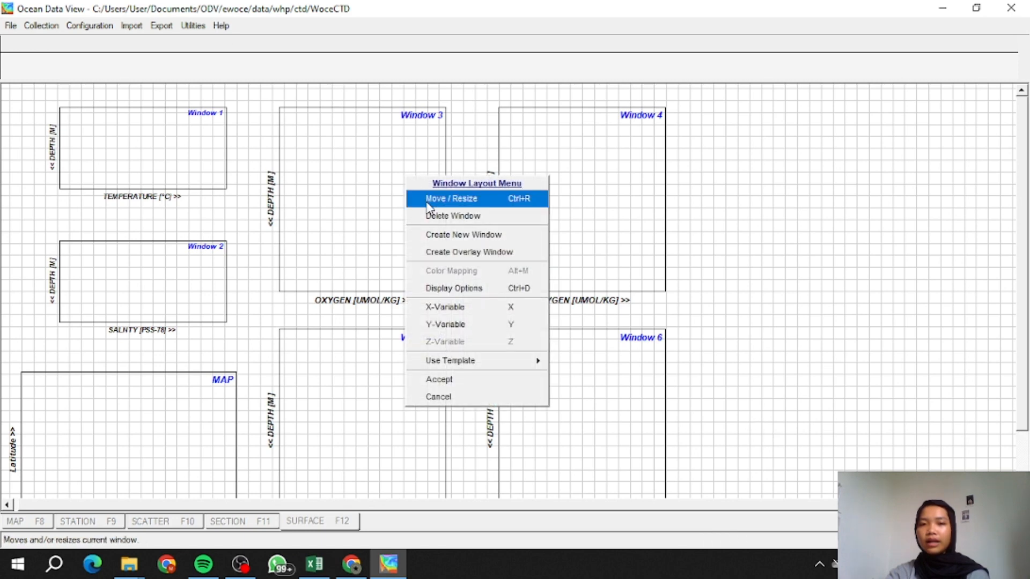
click(454, 216)
right_click(566, 193)
click(595, 229)
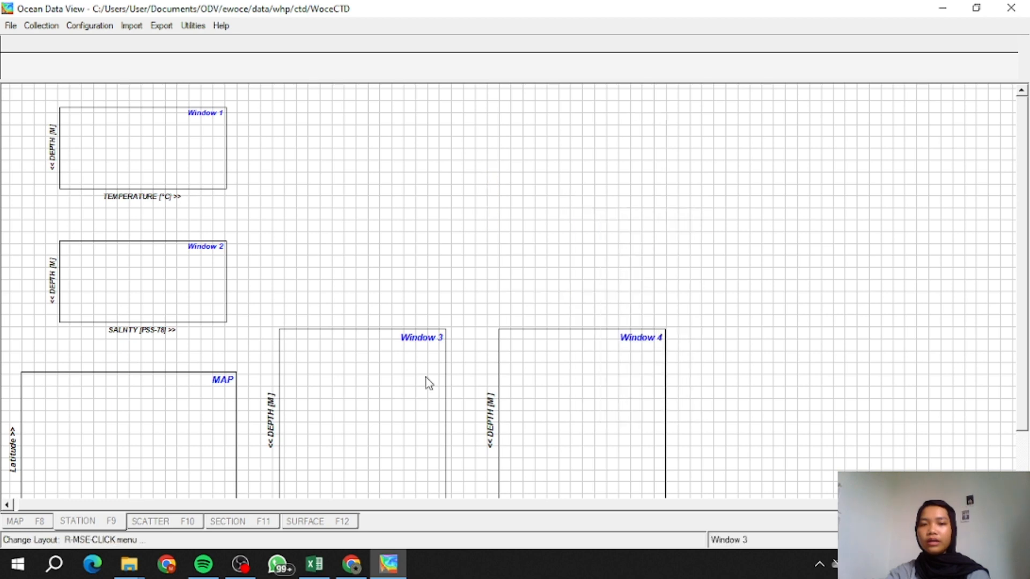
right_click(402, 147)
click(457, 189)
right_click(545, 371)
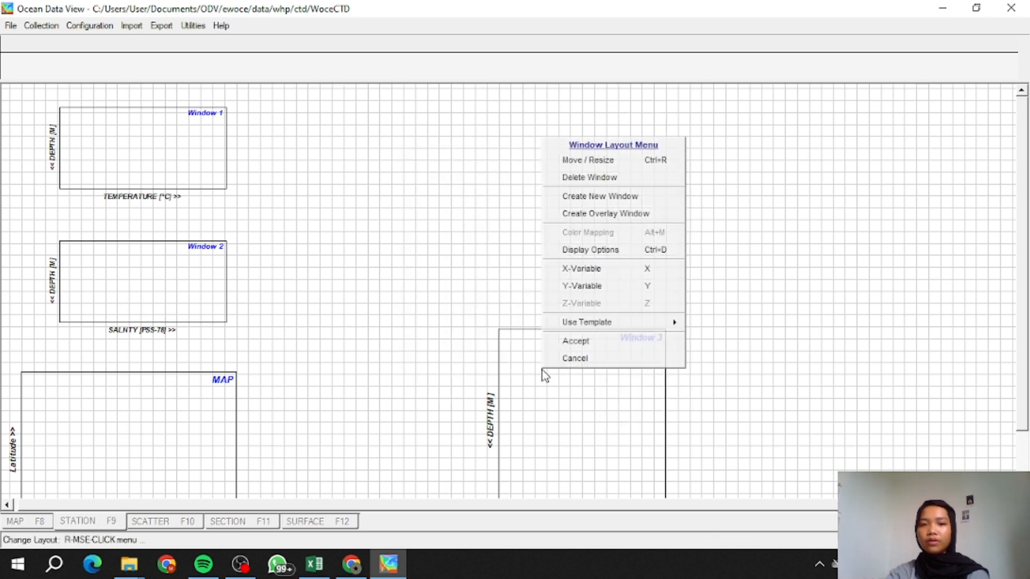
click(602, 181)
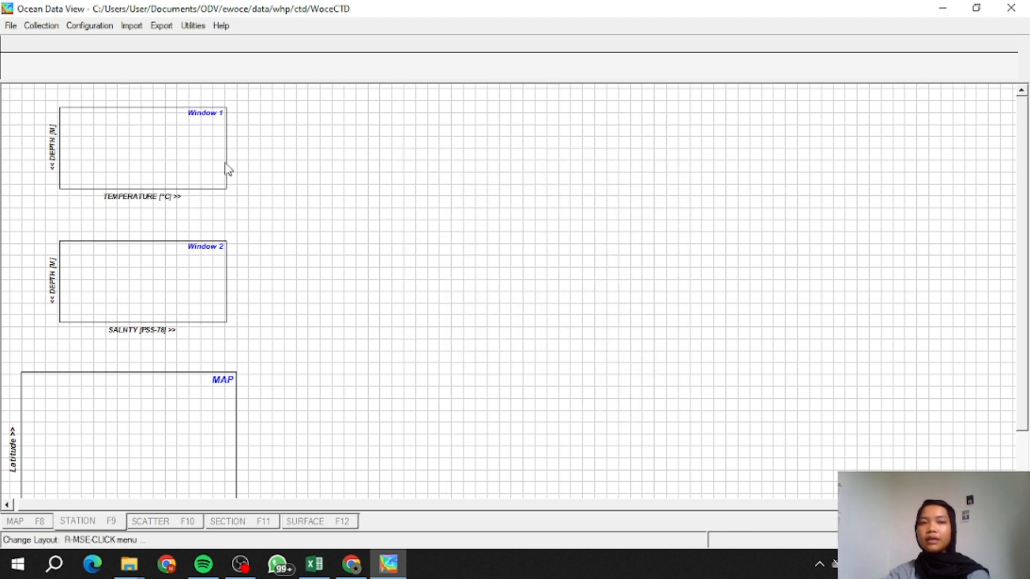
Move the salinity window to the canvas's upper right and enlarge it to span about 27.5/10 to 40.4/19
right_click(152, 264)
click(192, 290)
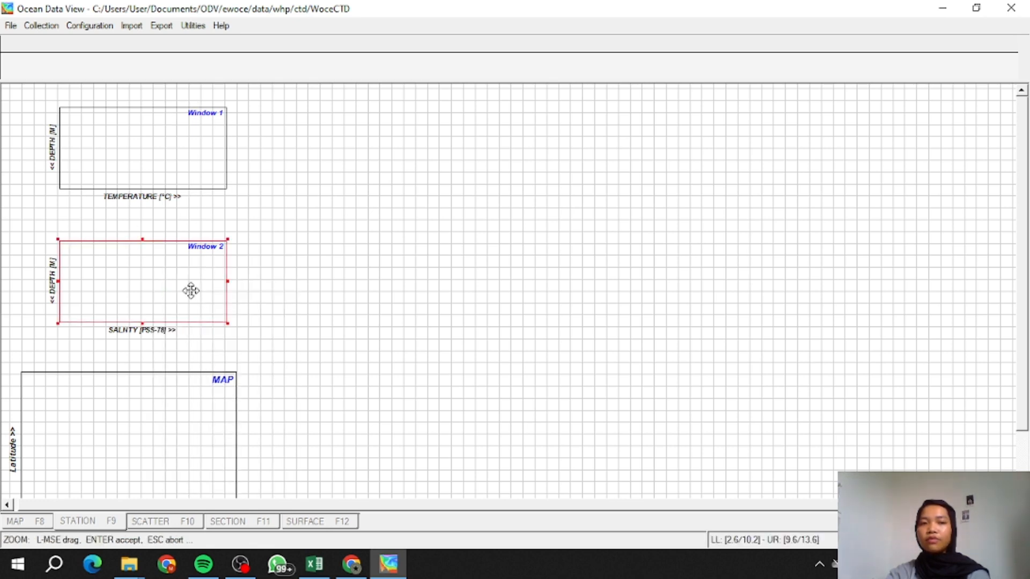
drag(191, 289, 765, 163)
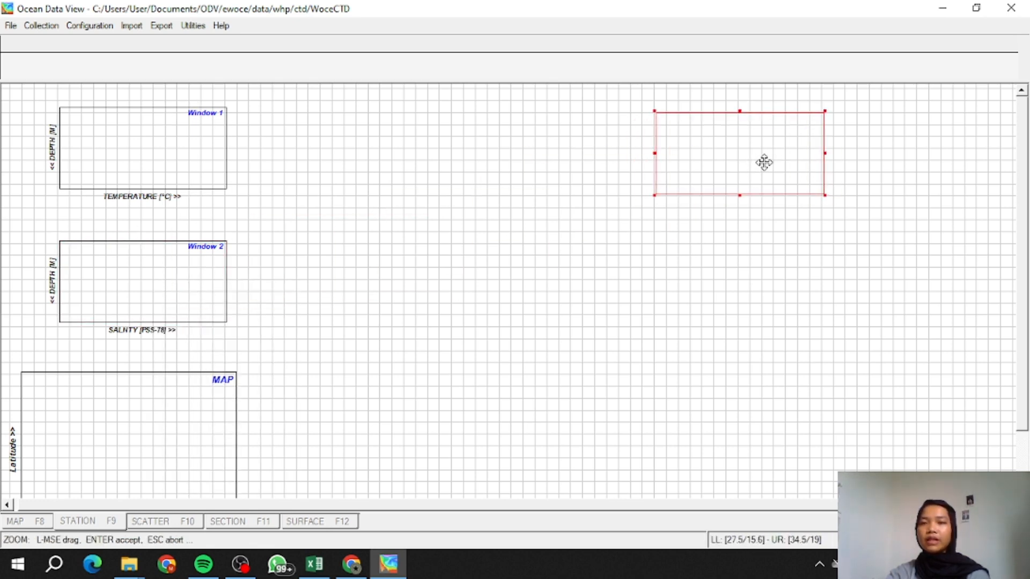
drag(824, 193, 964, 325)
key(Return)
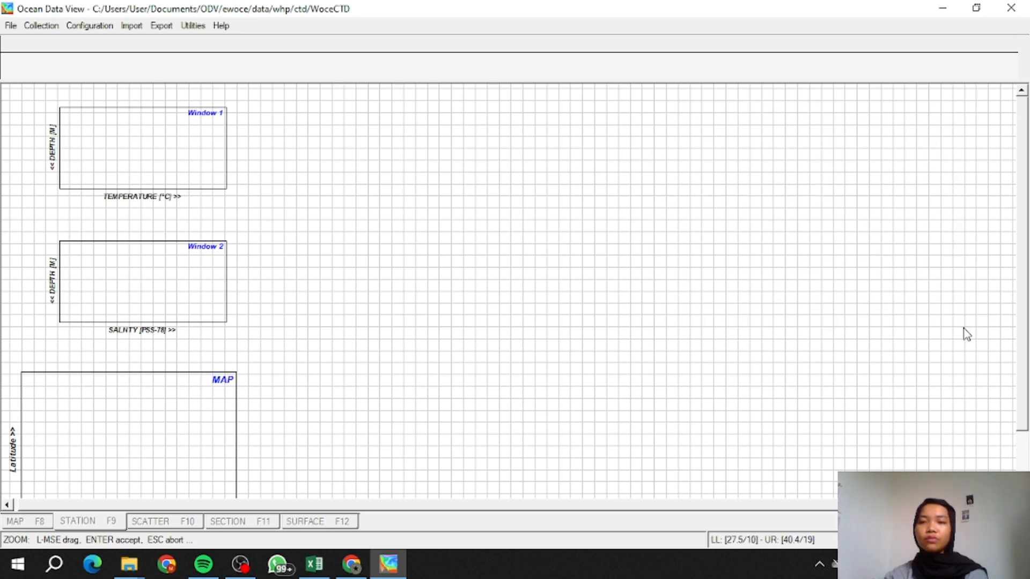
Enlarge the temperature window and shift it slightly right and down above the map, and accept the STATION layout
right_click(138, 166)
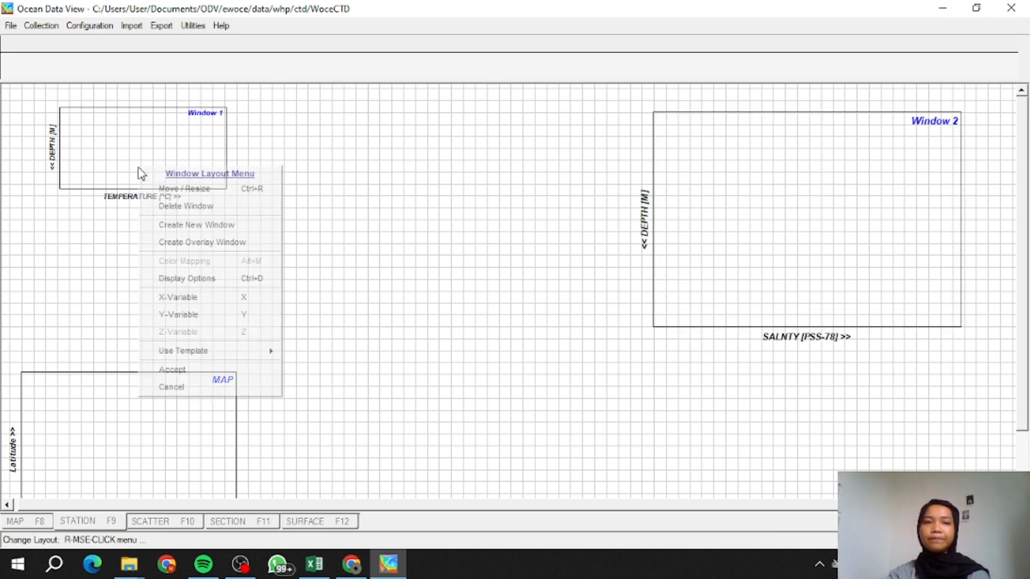
click(177, 188)
drag(227, 188, 321, 312)
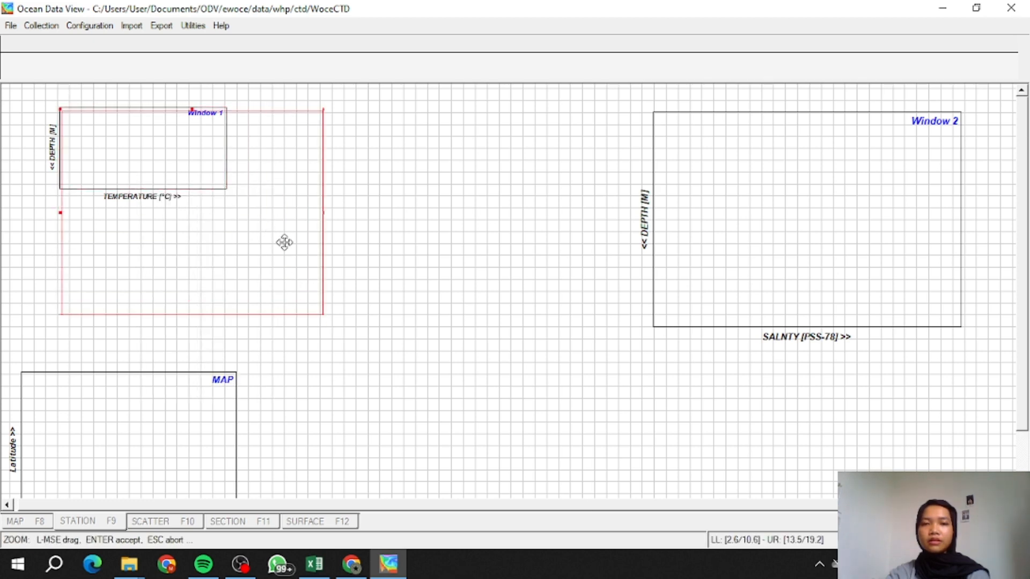
drag(282, 241, 315, 257)
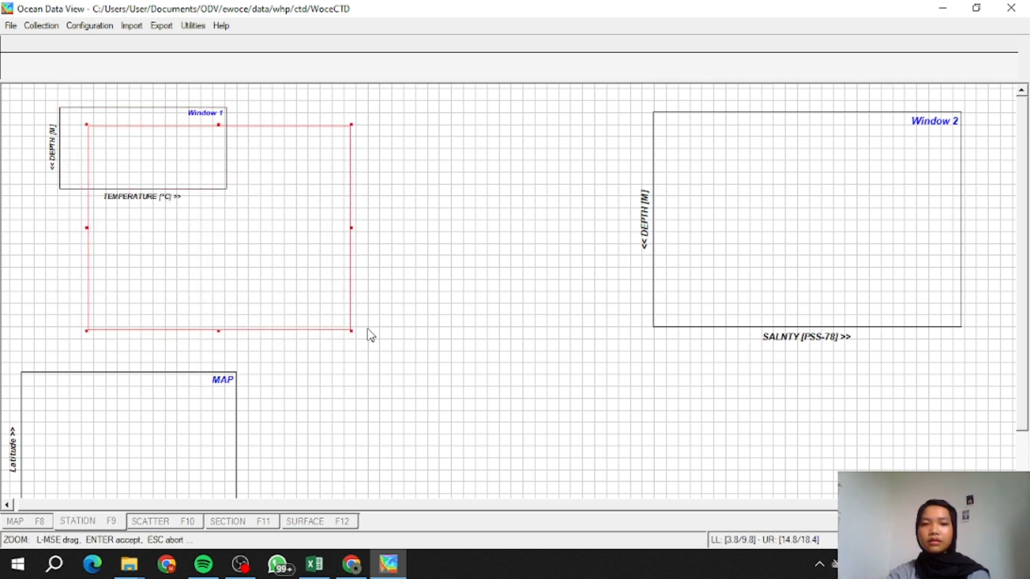
drag(351, 330, 386, 326)
key(Return)
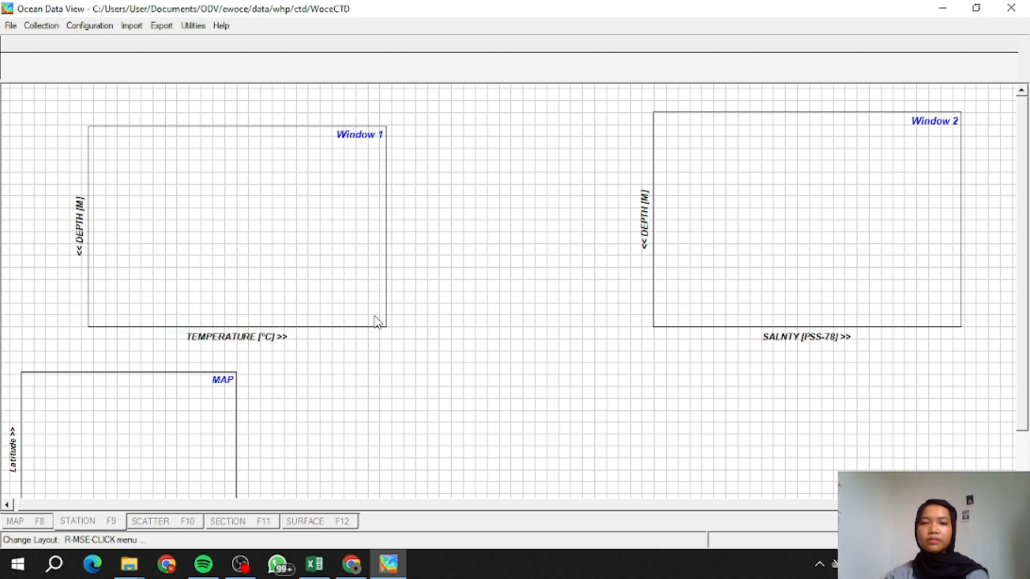
right_click(501, 245)
click(552, 445)
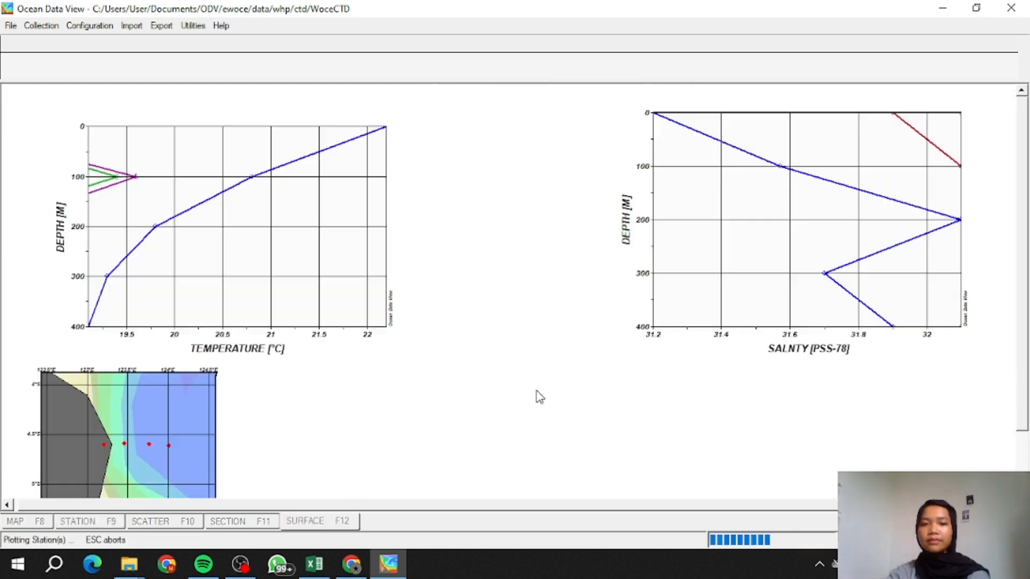
scroll(402, 349, down, 1)
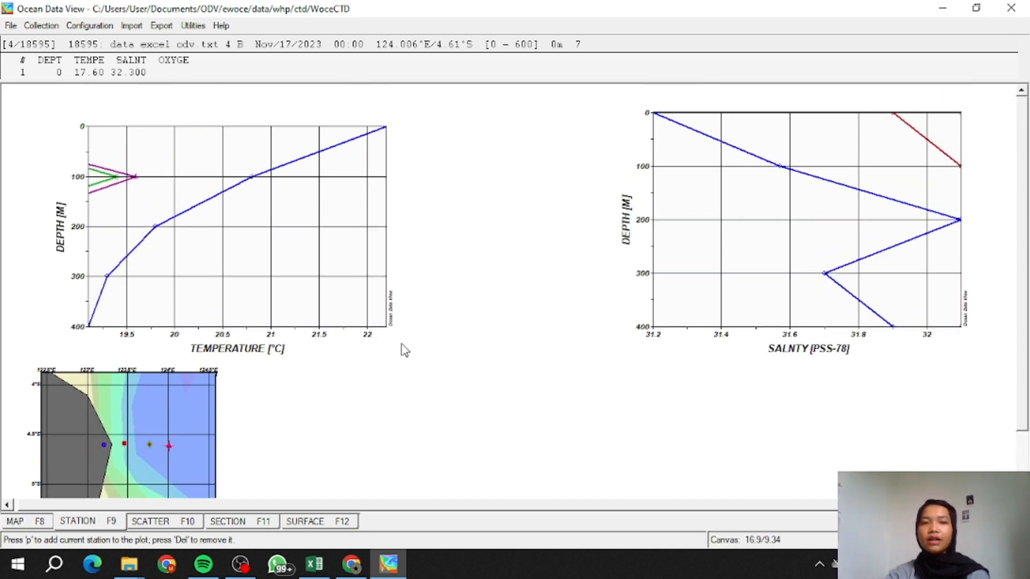
scroll(457, 427, up, 1)
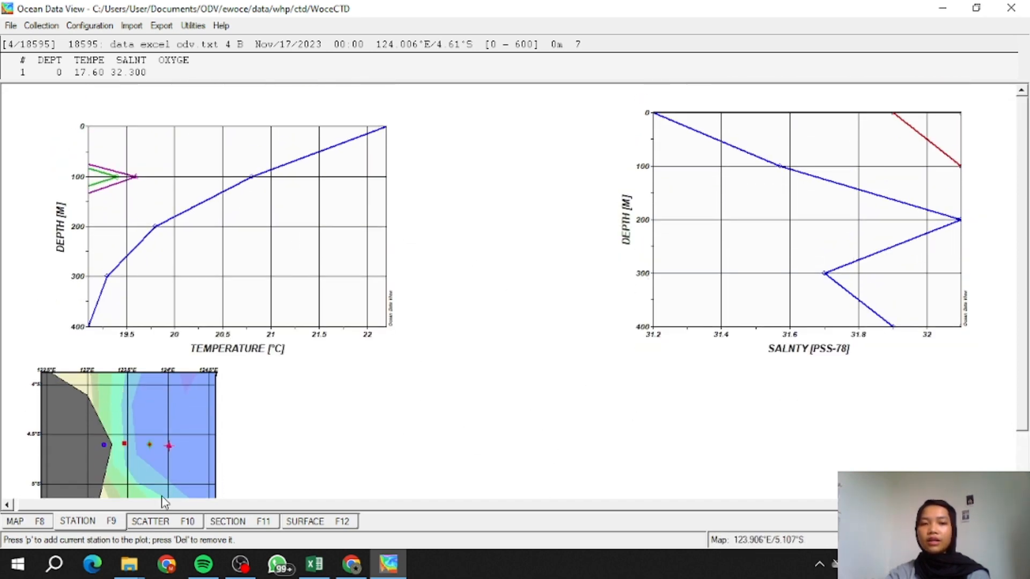
Switch to SCATTER mode and delete the four oxygen plot windows from its window layout
click(160, 525)
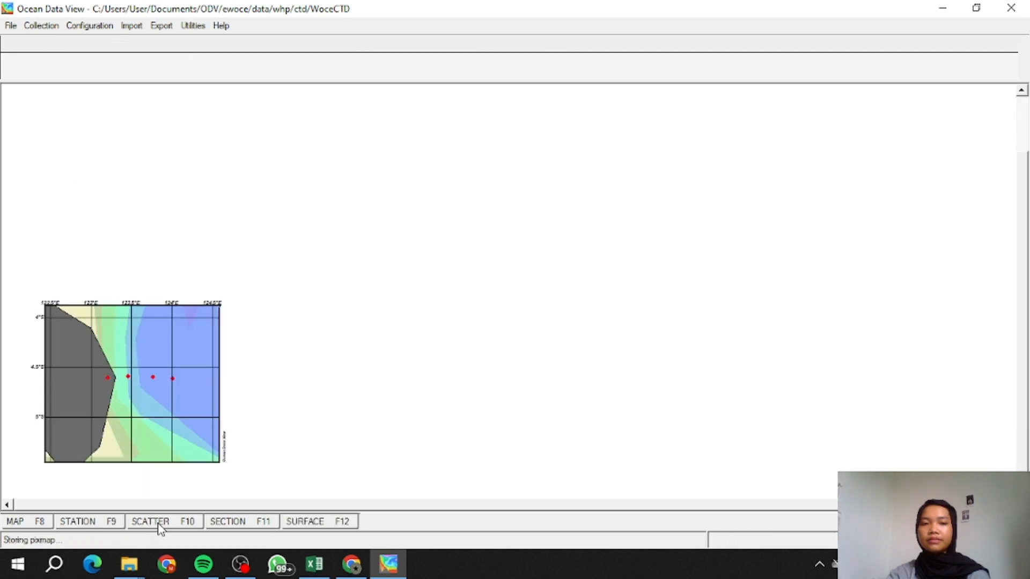
scroll(394, 385, up, 1)
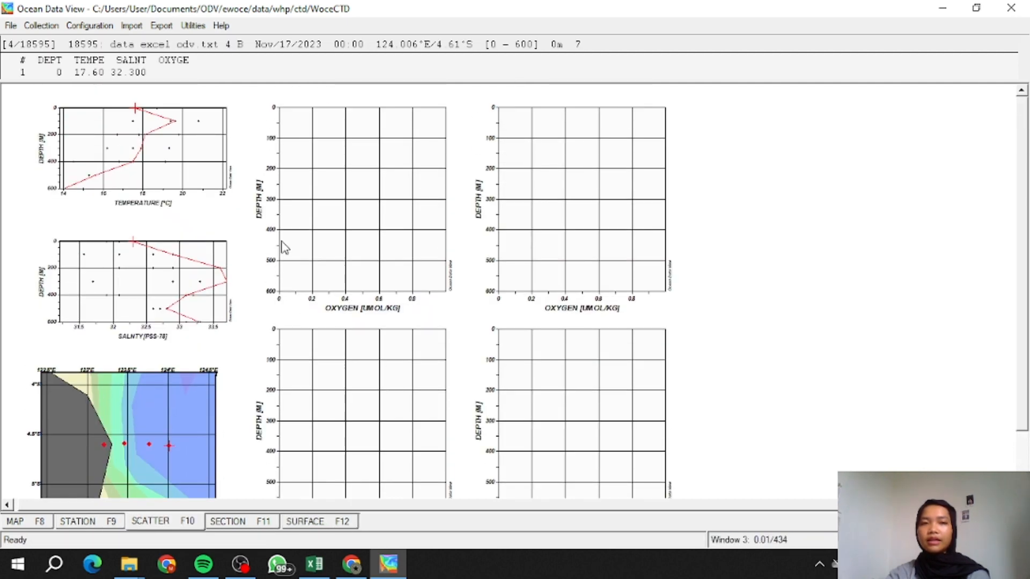
right_click(750, 252)
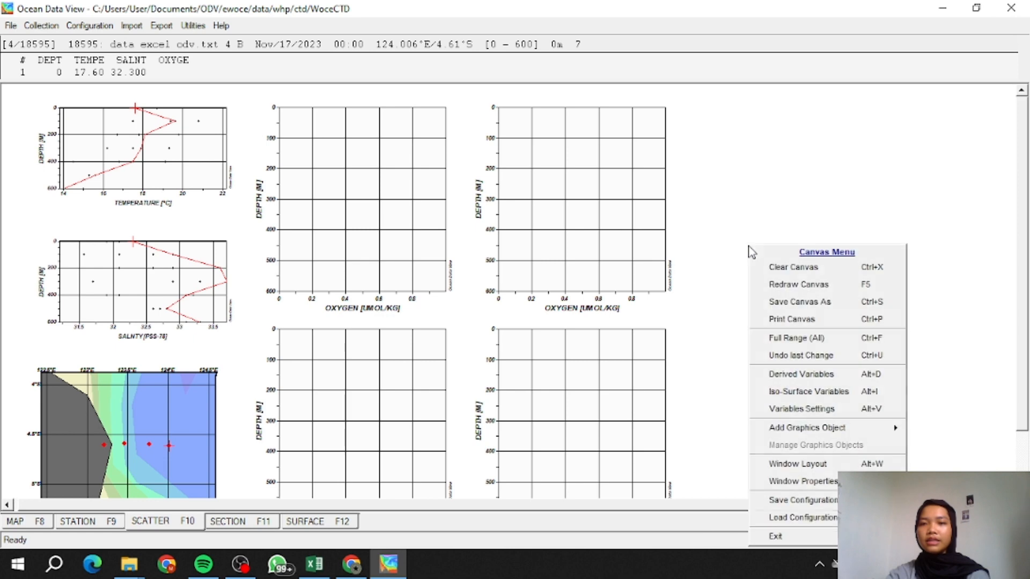
click(833, 464)
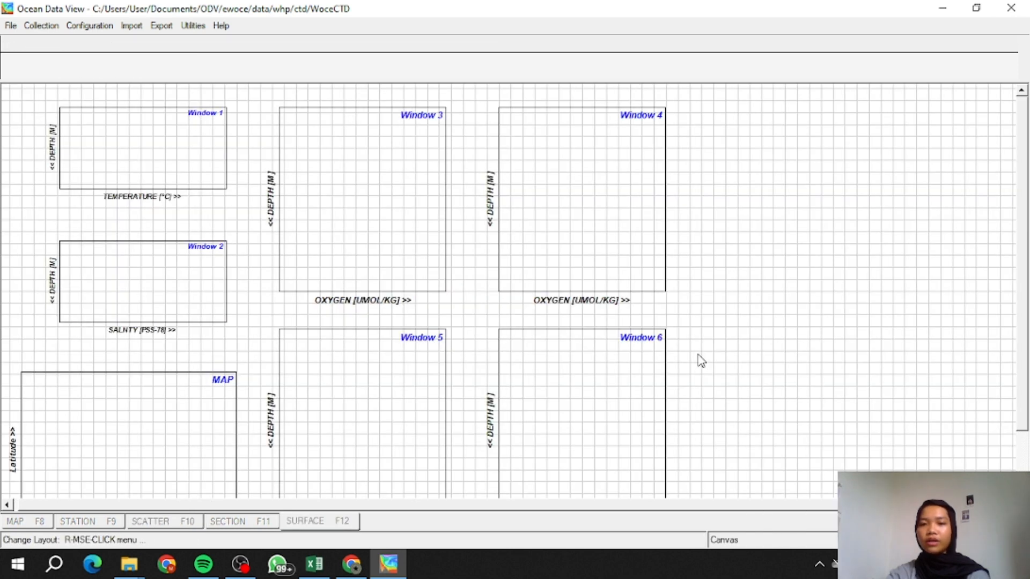
right_click(349, 208)
click(384, 236)
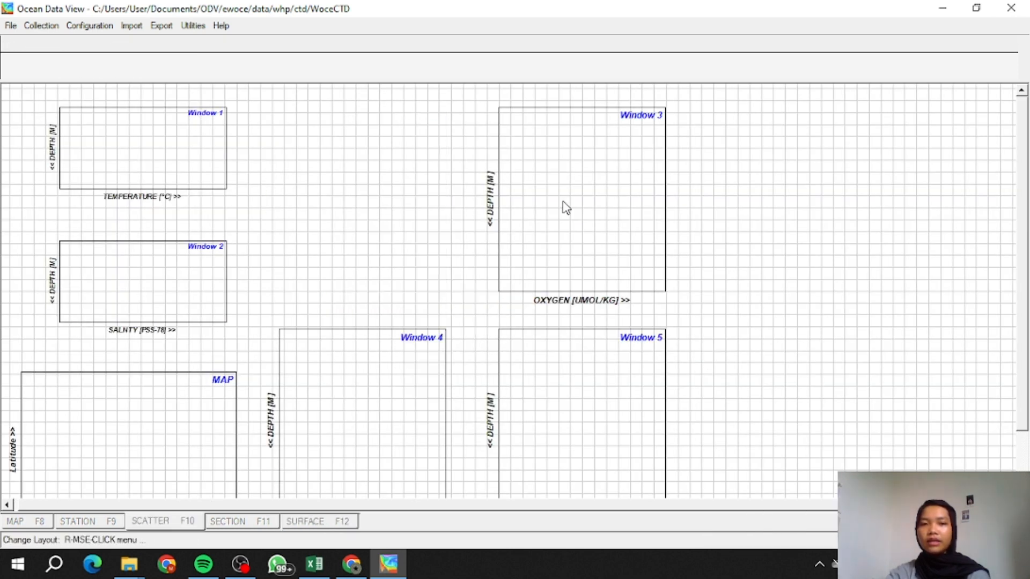
right_click(563, 204)
click(591, 238)
right_click(369, 381)
click(413, 184)
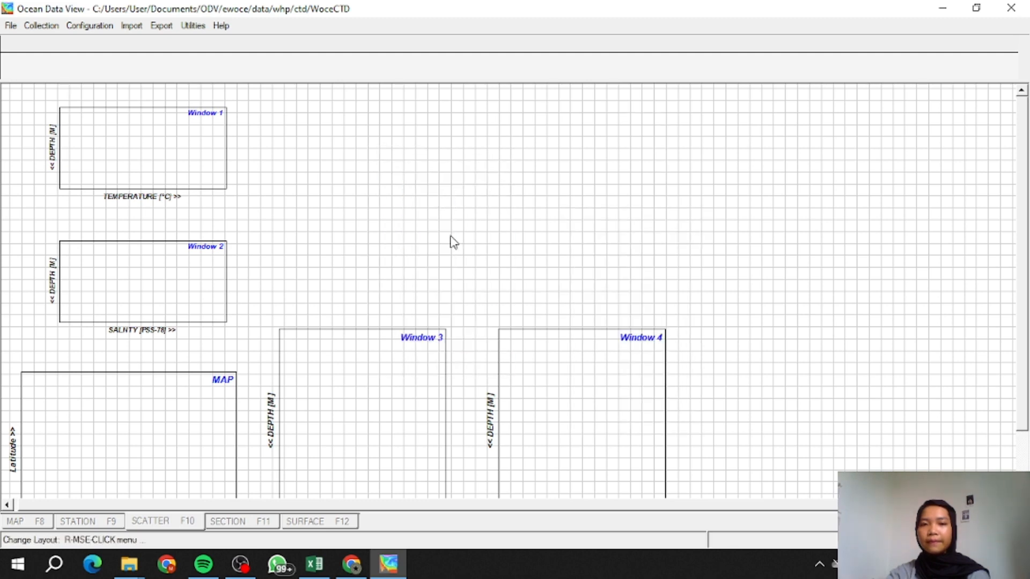
right_click(540, 370)
click(603, 181)
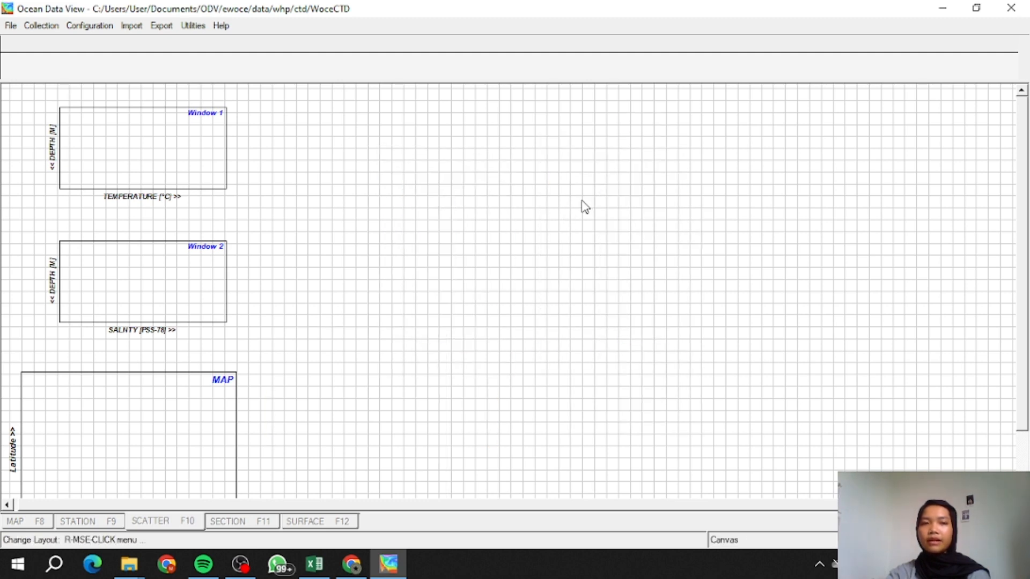
Move the SCATTER salinity window to the canvas's upper right and enlarge it to span about 28.3/8.9 to 40.4/19.1
right_click(117, 279)
click(142, 294)
drag(129, 291, 740, 158)
drag(847, 195, 964, 353)
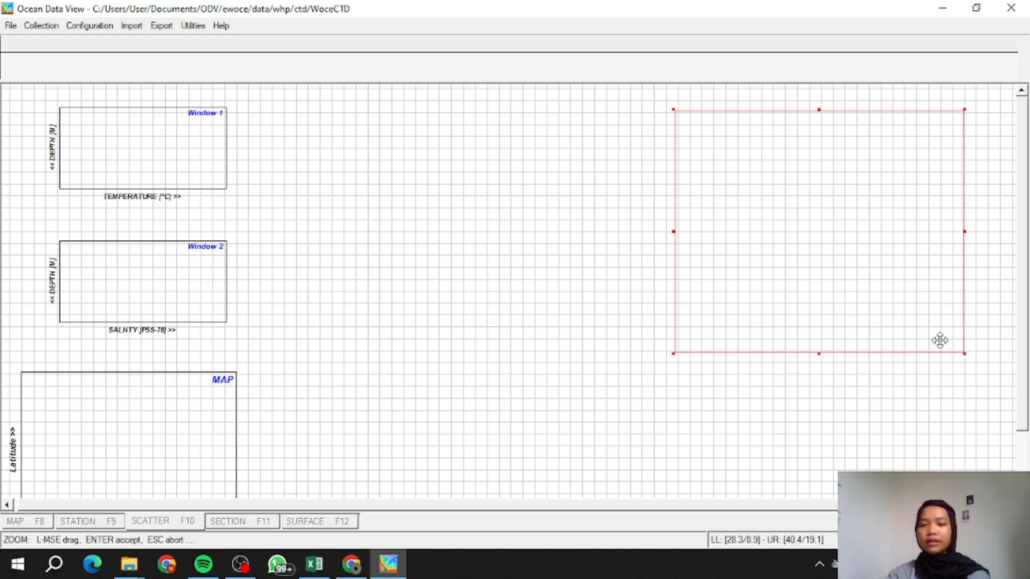
key(Return)
Enlarge the SCATTER temperature window and shift it right above the map, and accept the layout
right_click(94, 179)
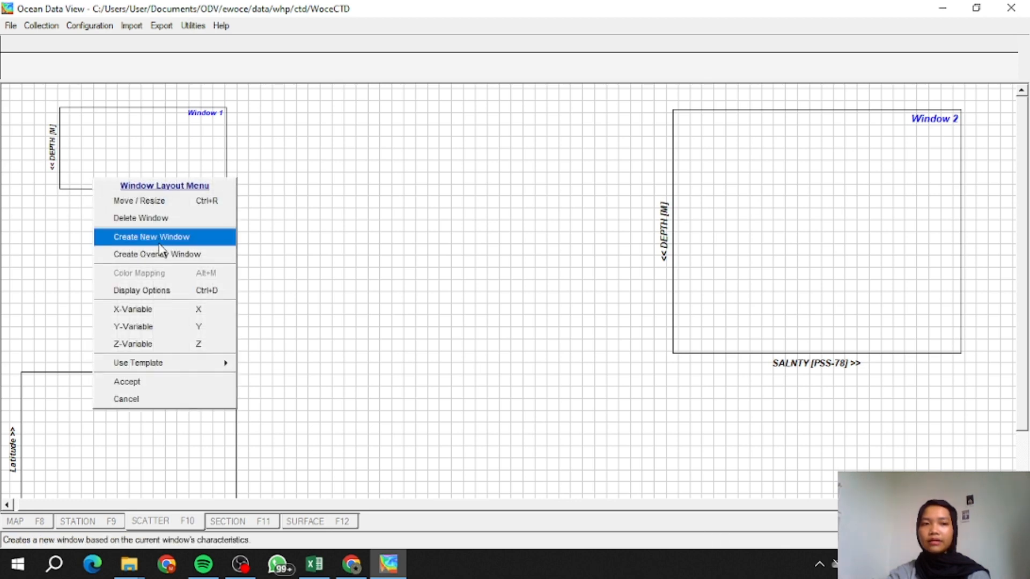
click(140, 200)
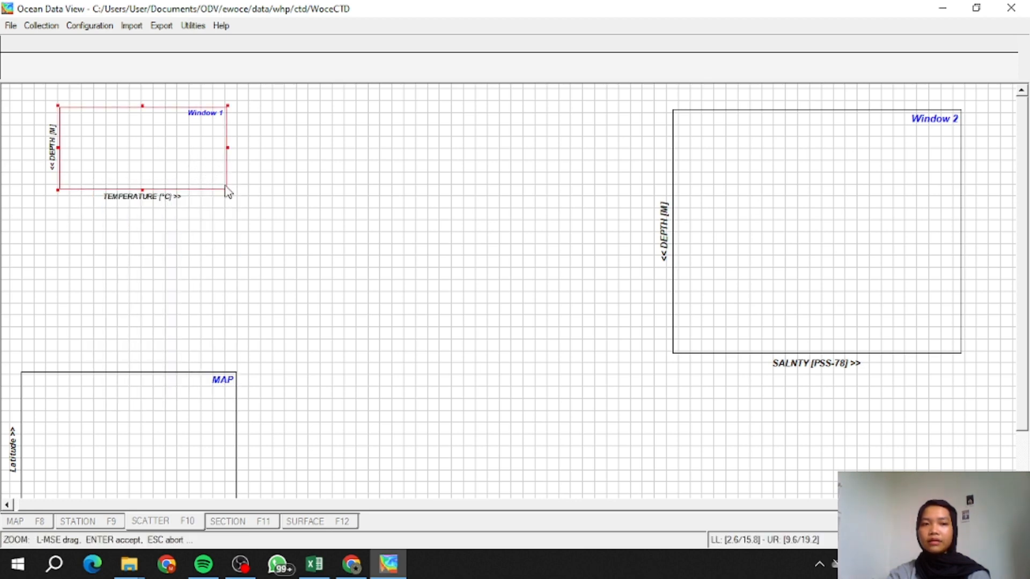
drag(228, 190, 339, 312)
drag(305, 241, 352, 246)
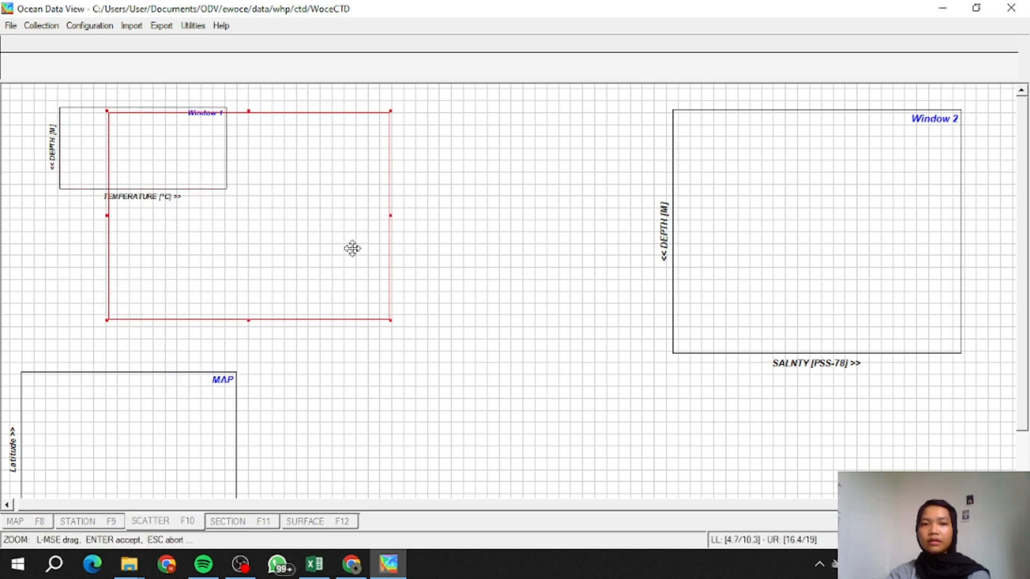
drag(390, 321, 443, 318)
key(Return)
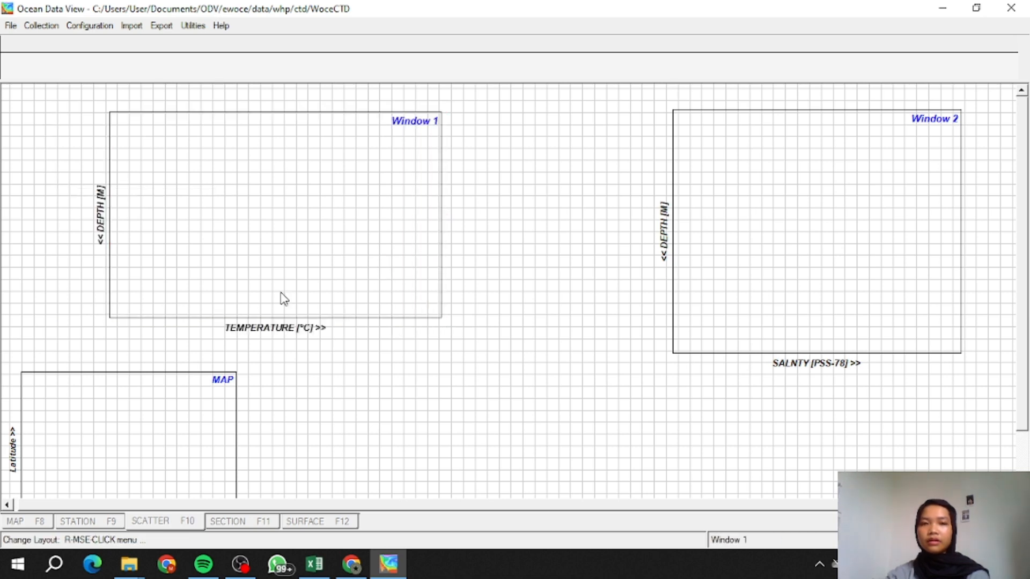
right_click(536, 271)
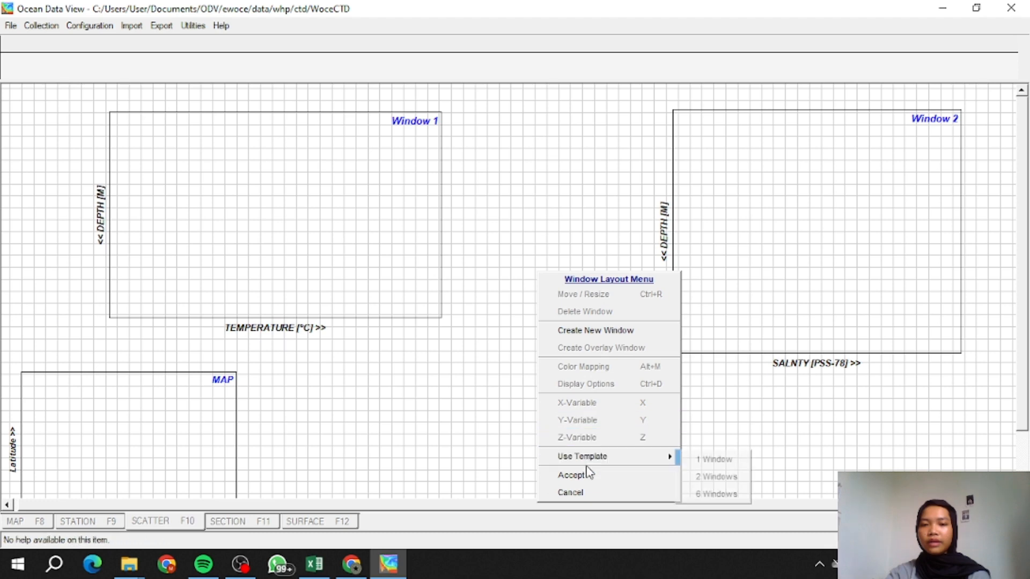
click(569, 472)
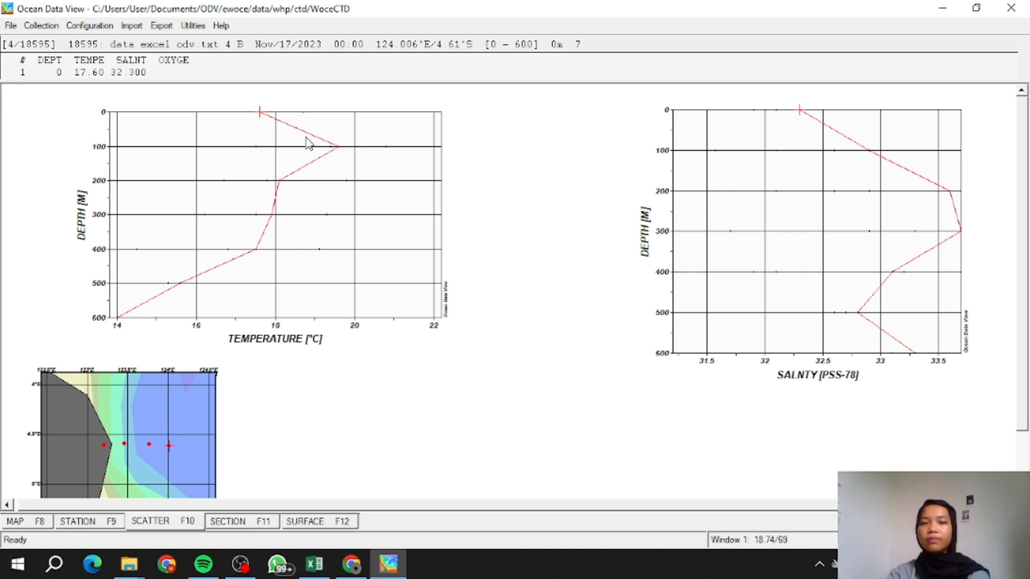
Set TEMPERATURE [°C] as the Z-variable of the temperature scatter plot
right_click(308, 185)
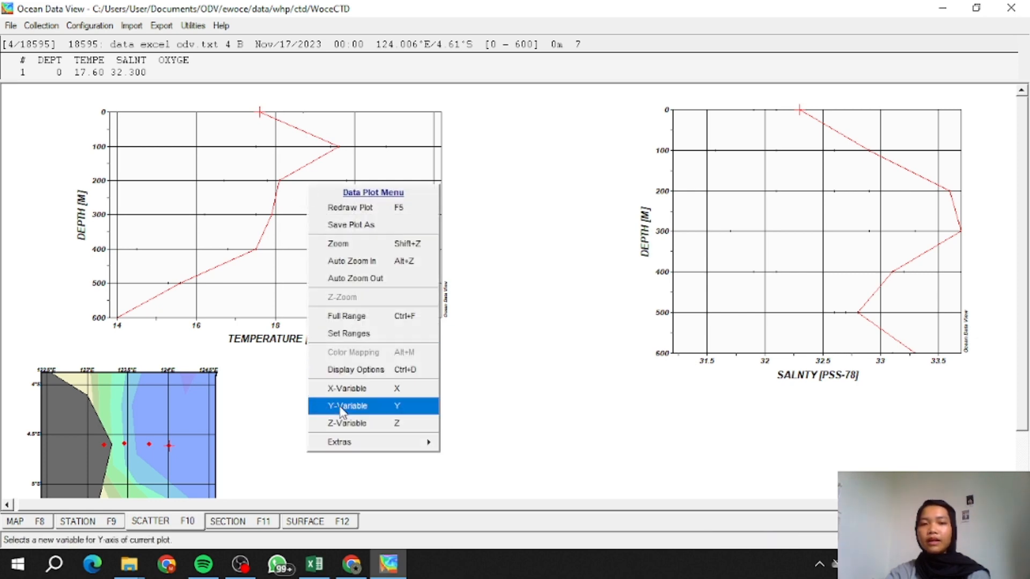
click(358, 425)
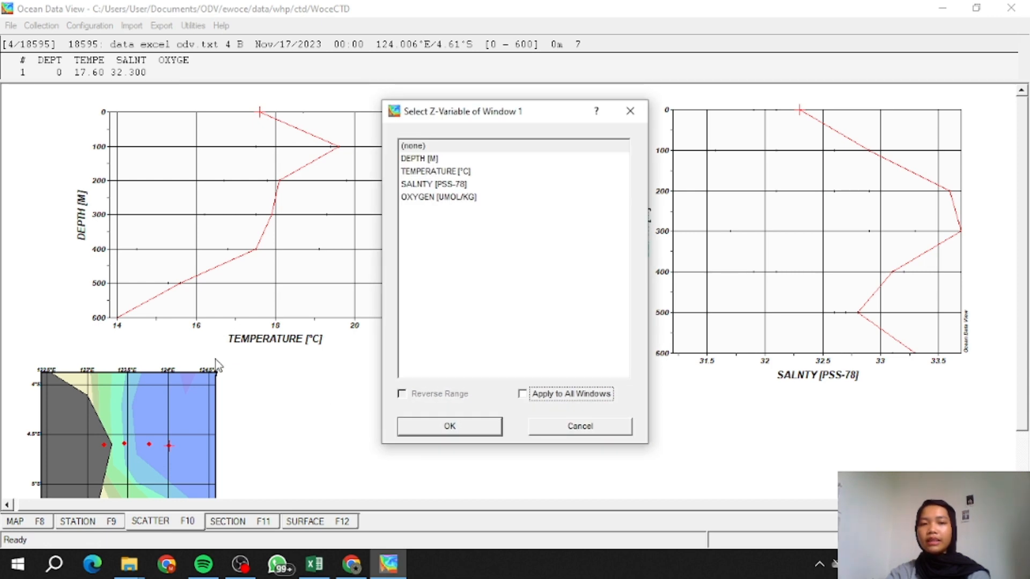
click(472, 171)
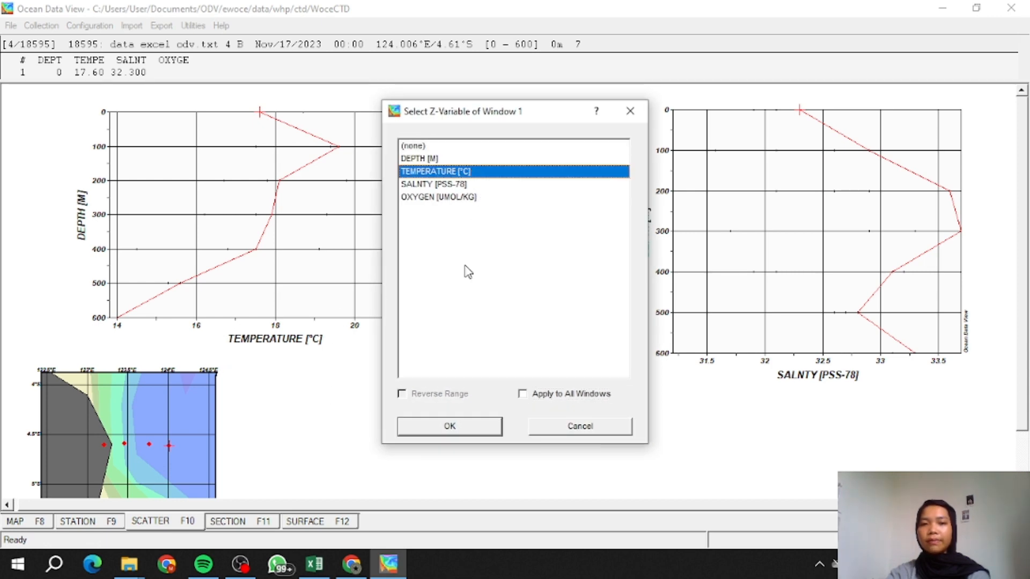
click(449, 426)
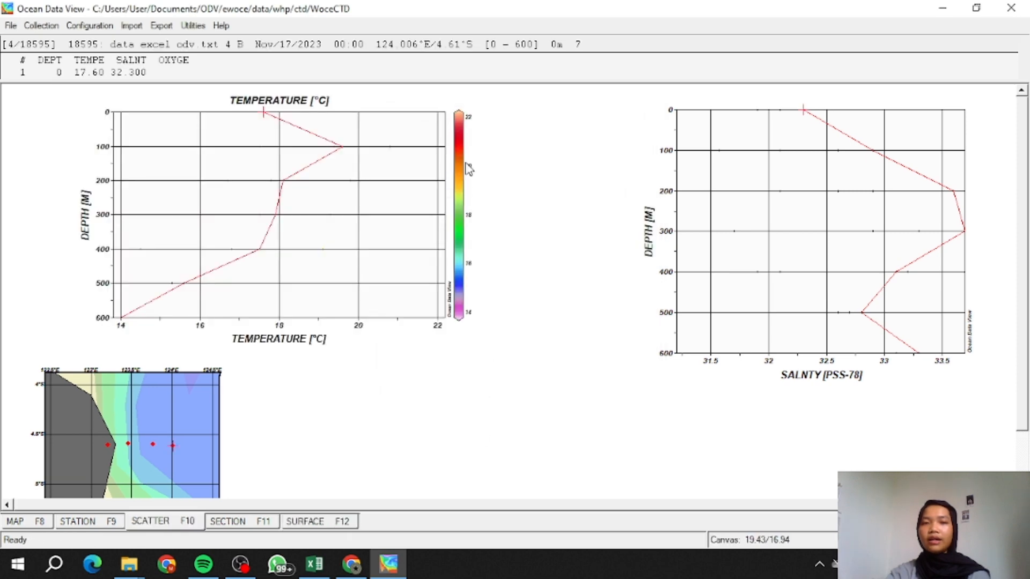
Display the temperature scatter plot as a gridded field using VG Gridding with X and Y scale-lengths of 300
right_click(317, 180)
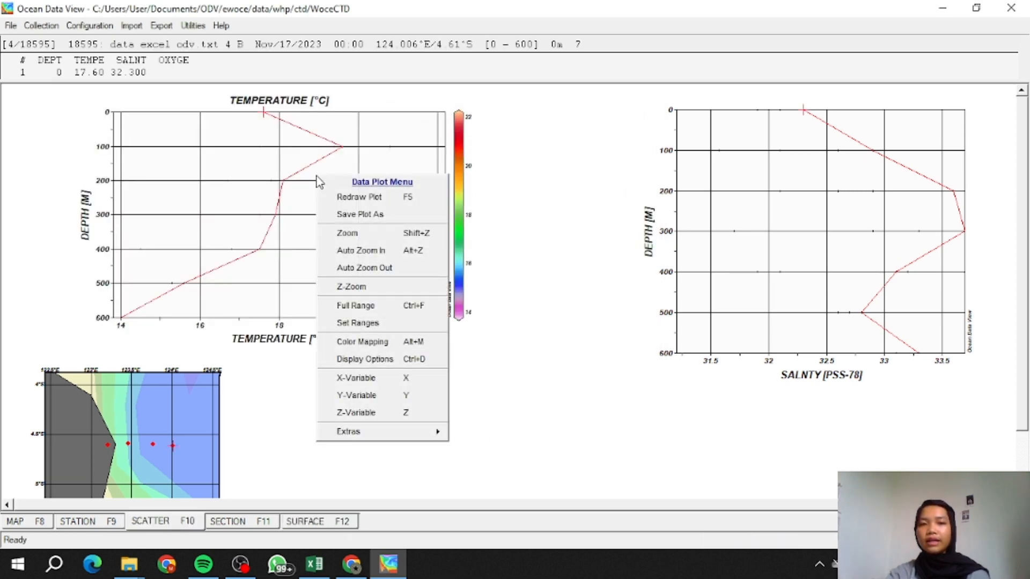
click(375, 359)
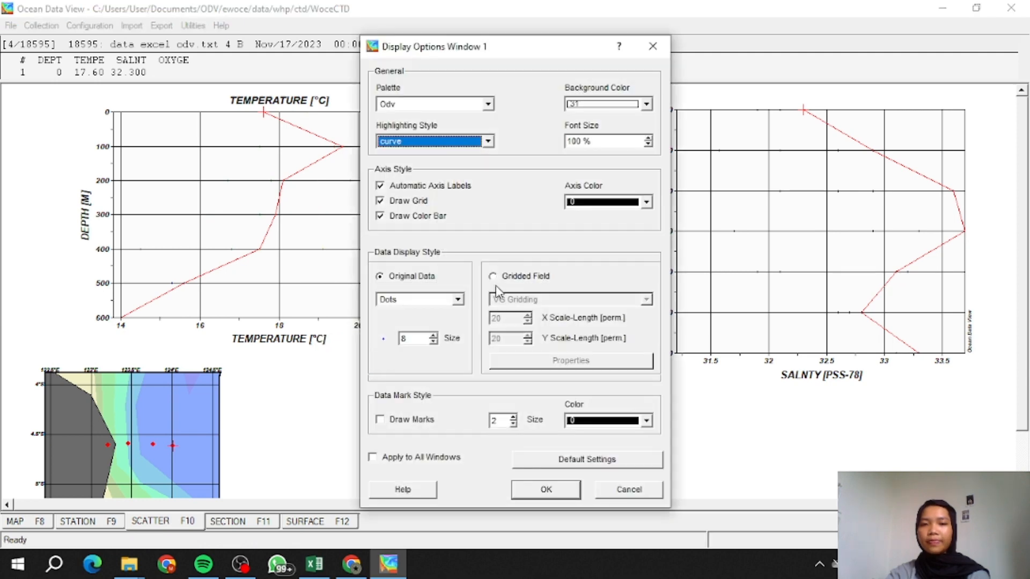
click(492, 277)
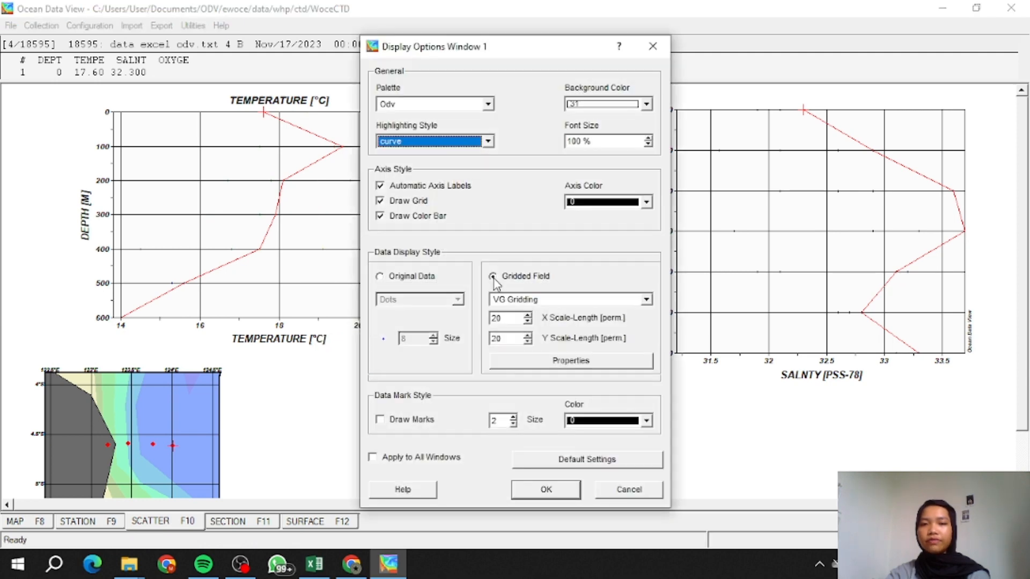
double_click(507, 316)
text(300)
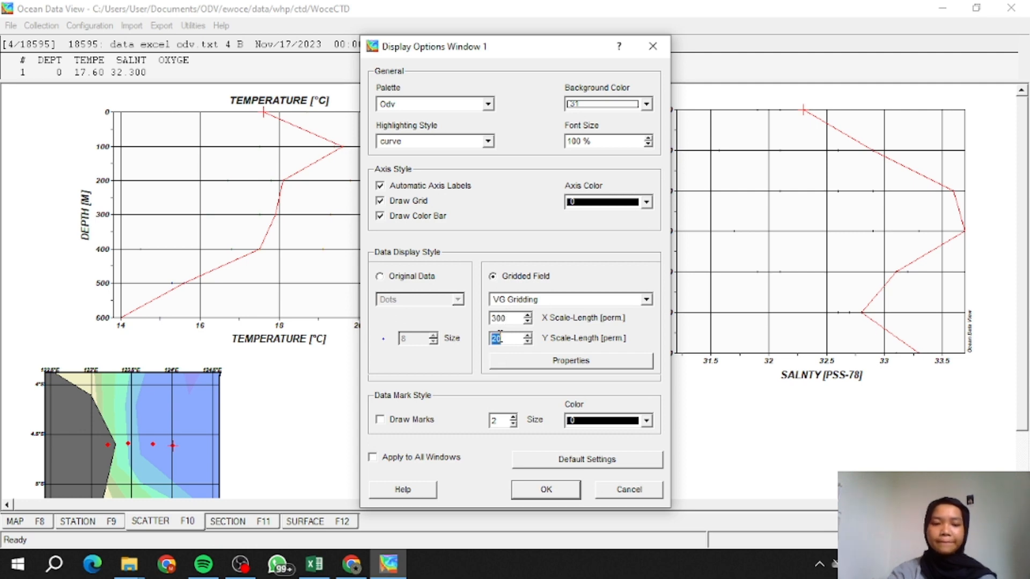
Add labelled, very thin solid contour lines from 13 to 23 in increments of 1 to the temperature plot and apply the display options
click(540, 363)
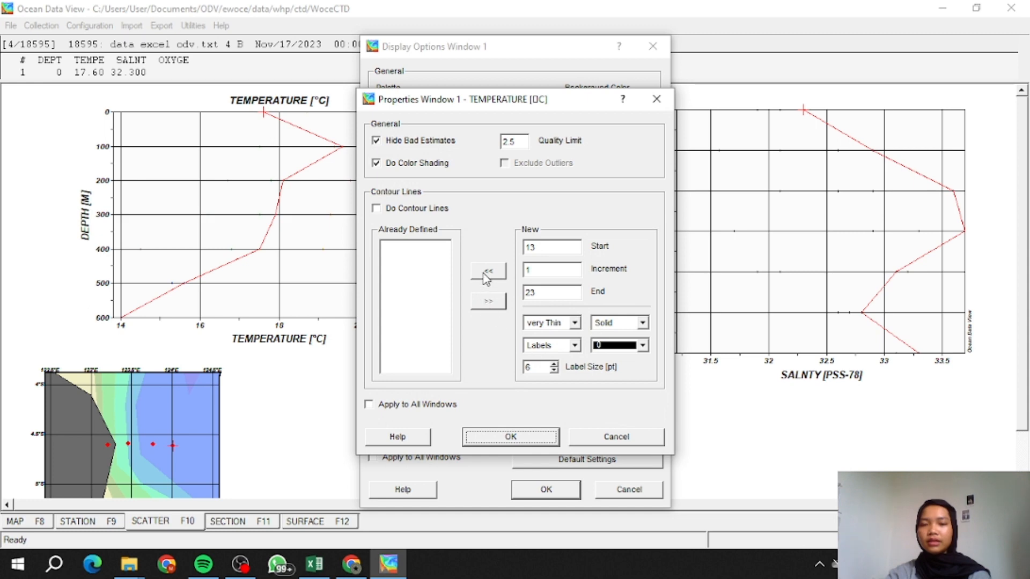
click(504, 272)
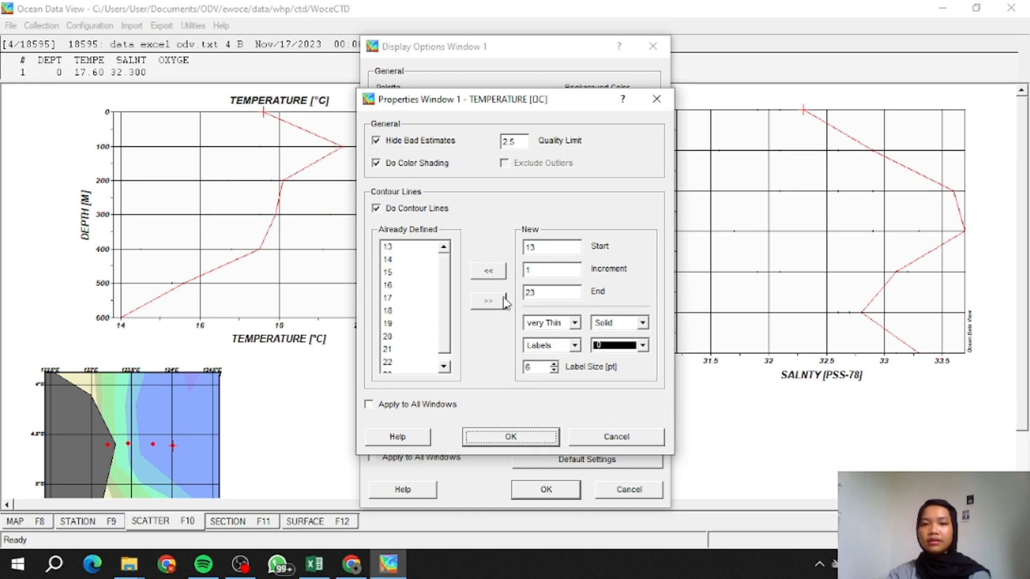
click(545, 439)
click(546, 490)
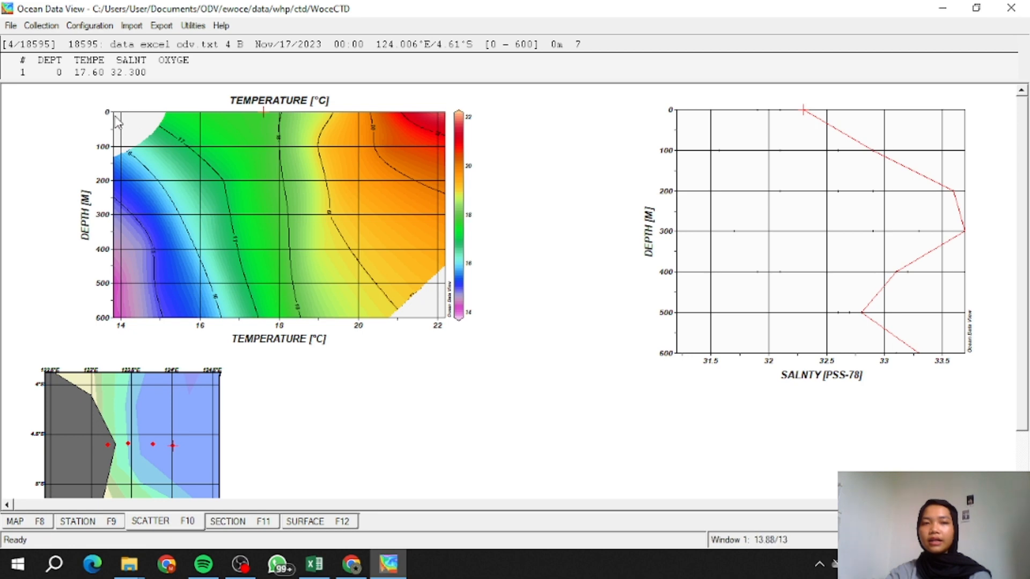
Increase the temperature plot's X and Y gridding scale-lengths to 380 and apply the change
right_click(309, 206)
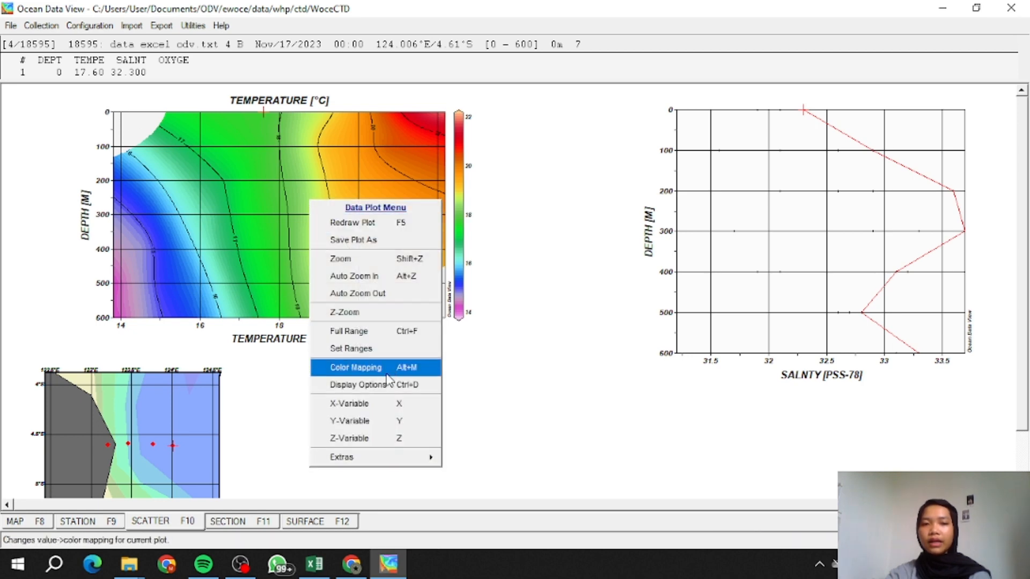
click(370, 385)
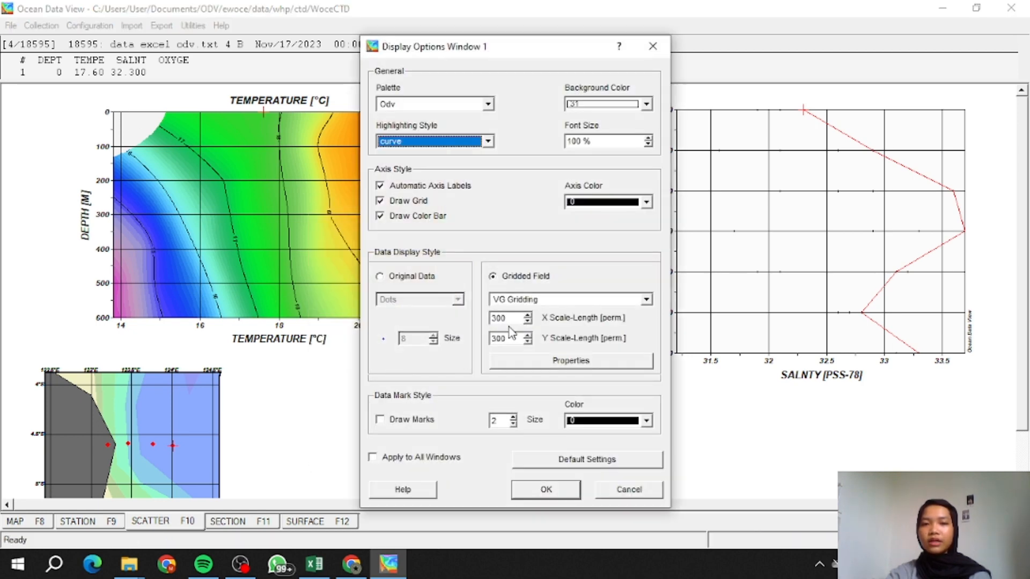
click(506, 318)
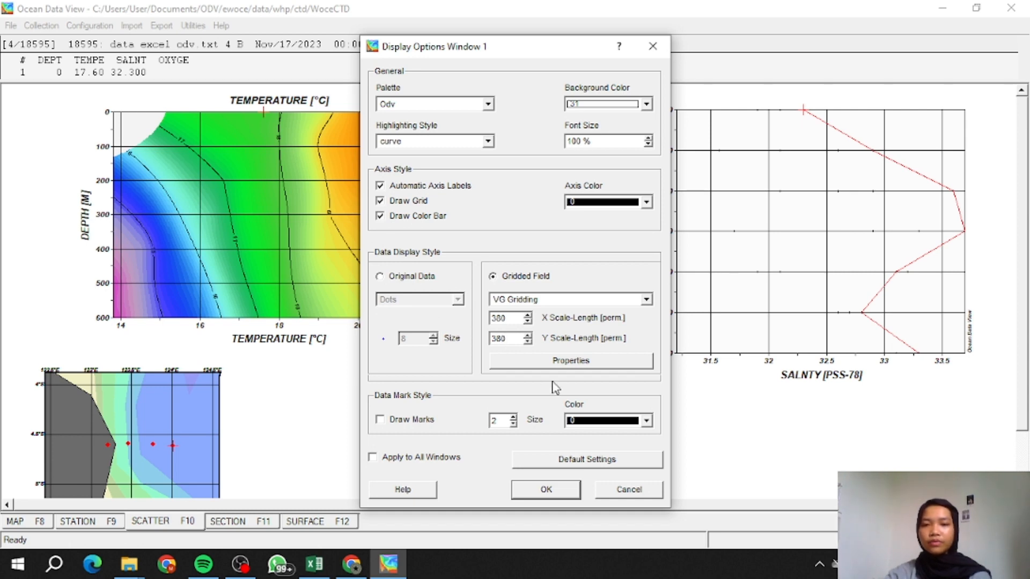
click(569, 370)
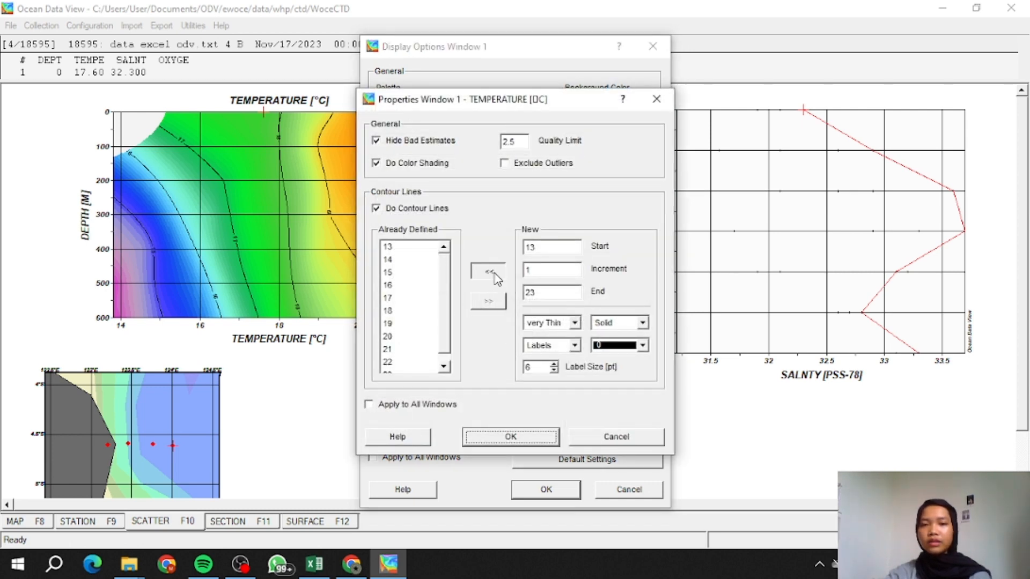
click(510, 437)
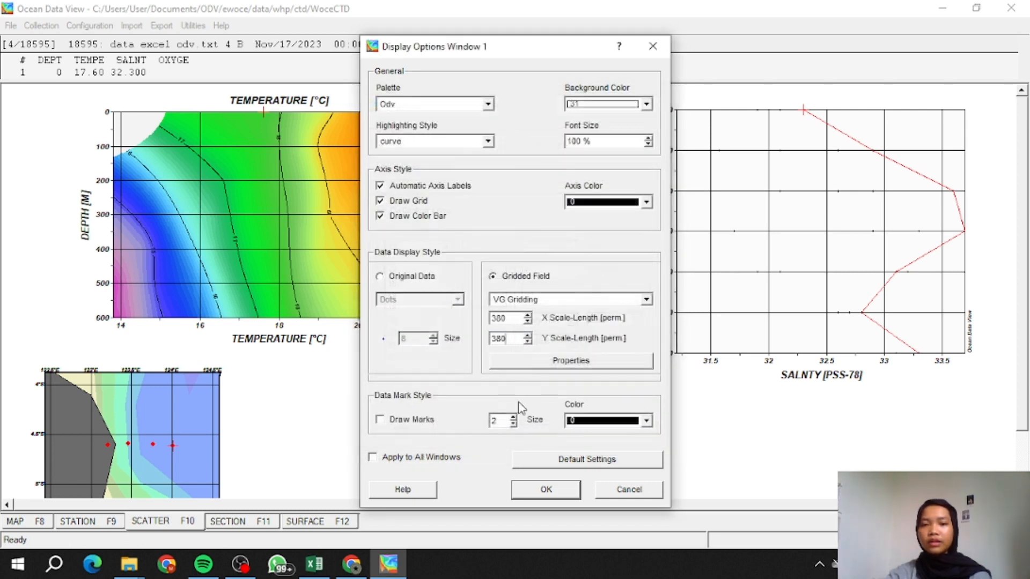
click(537, 489)
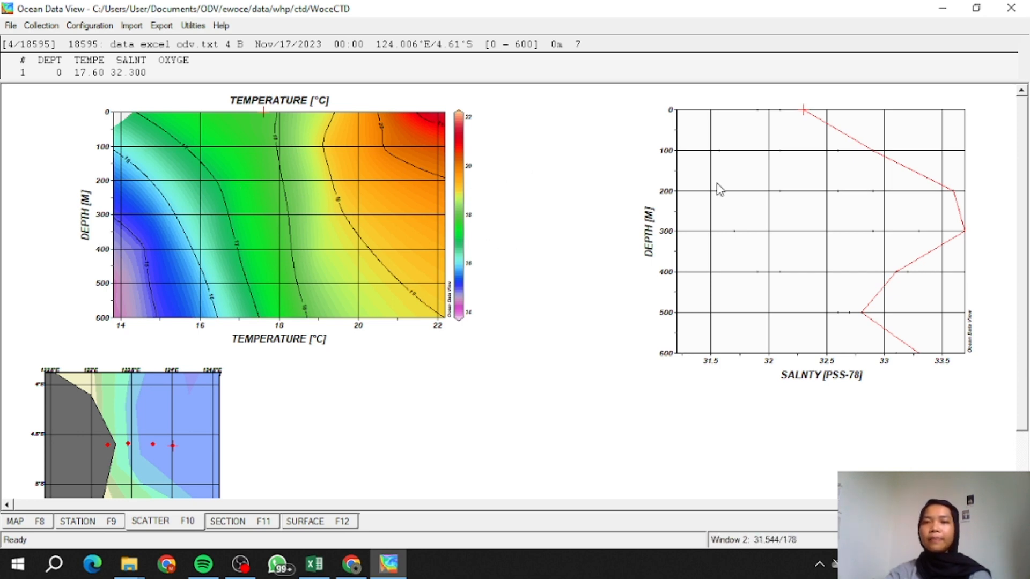
Set SALNTY [PSS-78] as the Z-variable of the salinity scatter plot
right_click(808, 213)
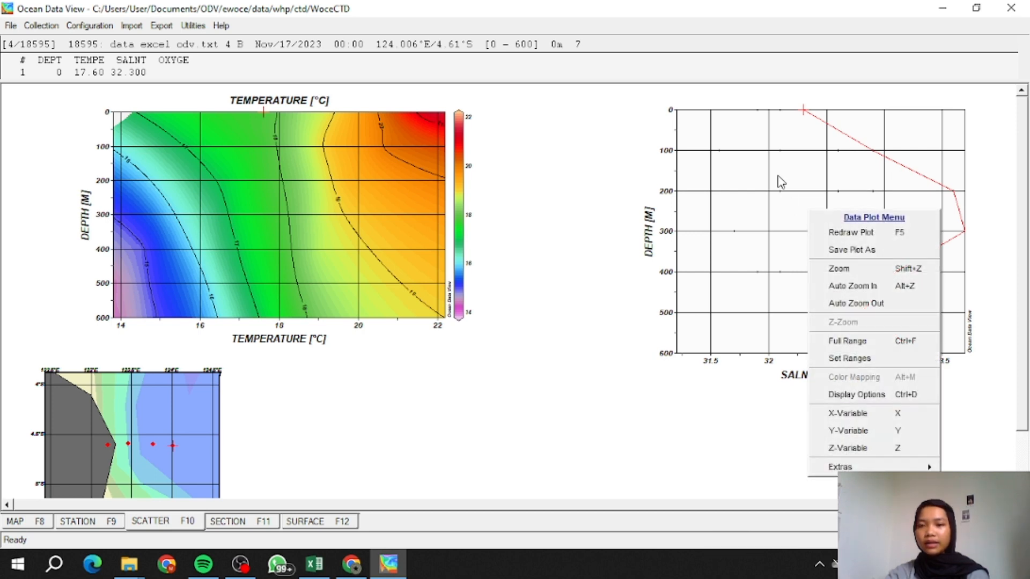
click(897, 449)
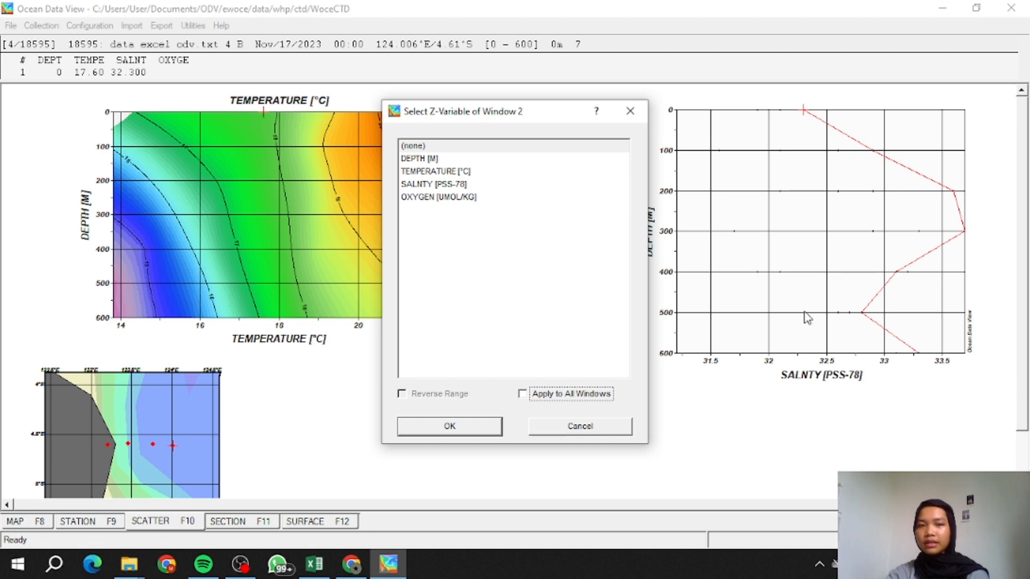
click(452, 185)
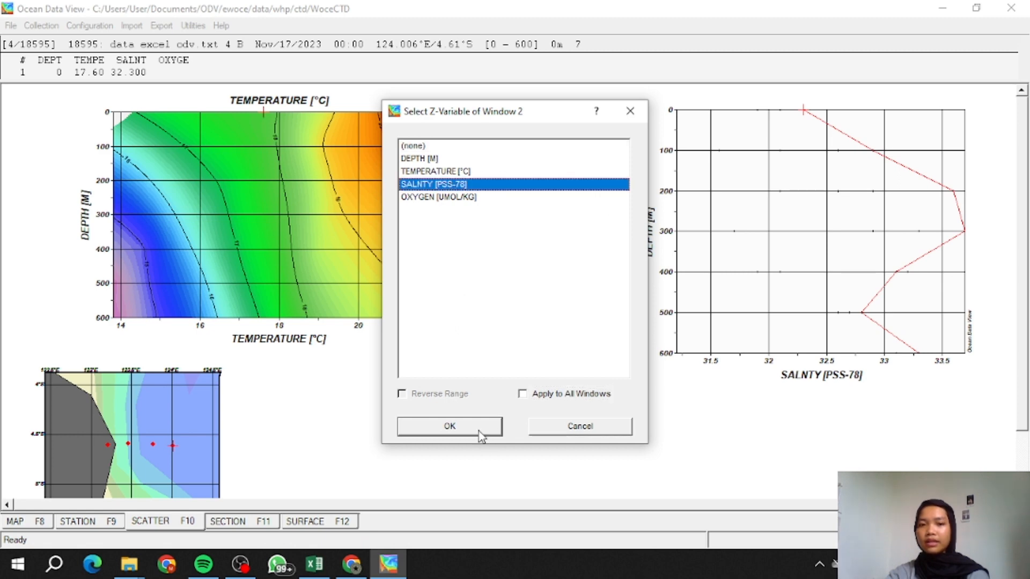
click(449, 426)
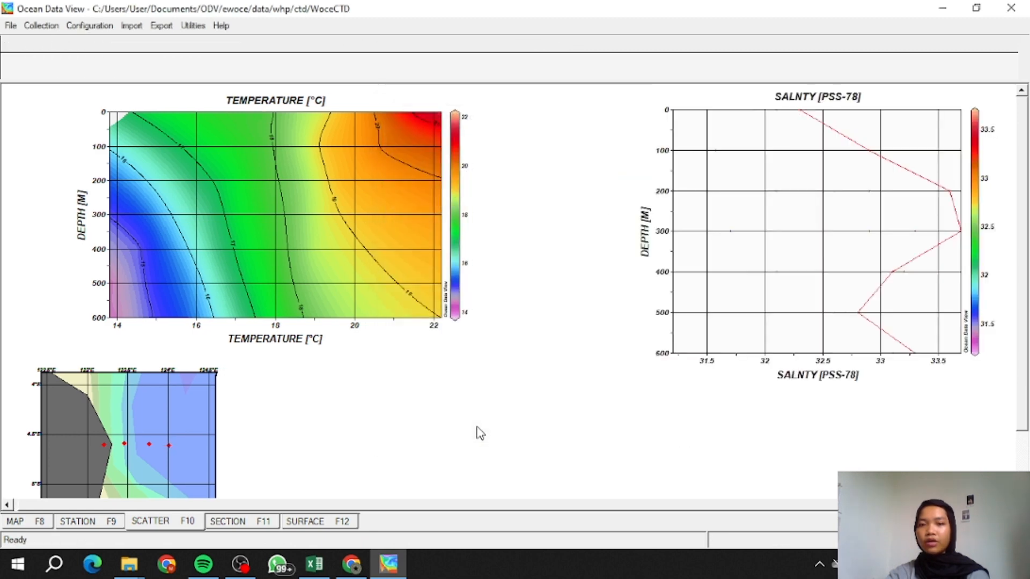
Display the salinity scatter plot as a gridded field using VG Gridding with X and Y scale-lengths of 390
right_click(788, 214)
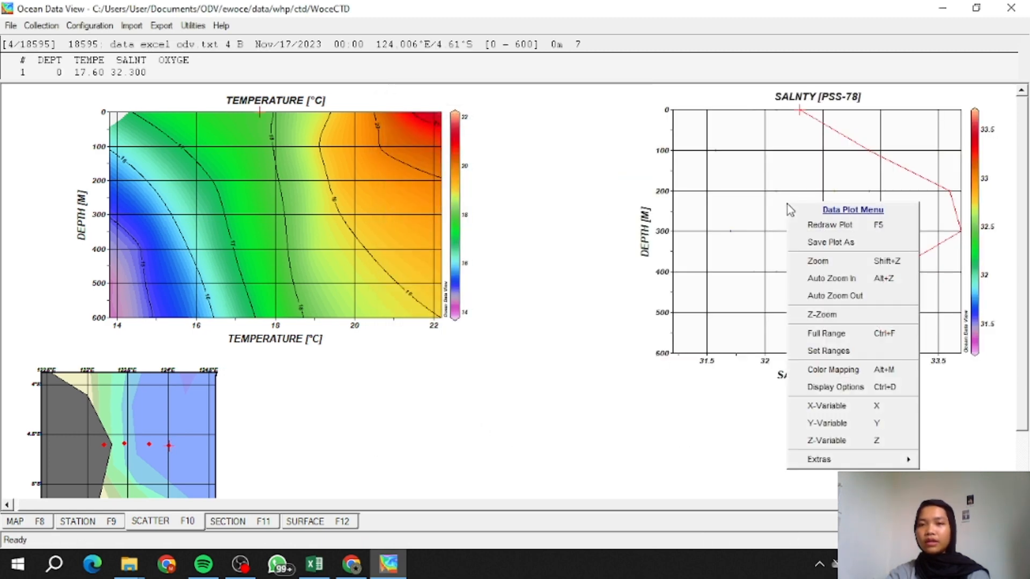
click(840, 389)
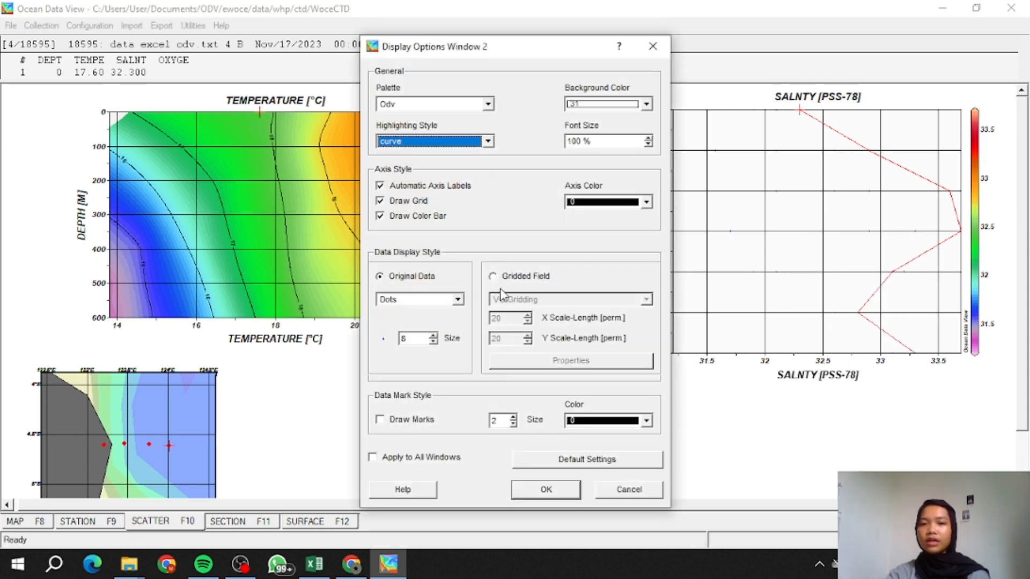
click(493, 276)
click(510, 319)
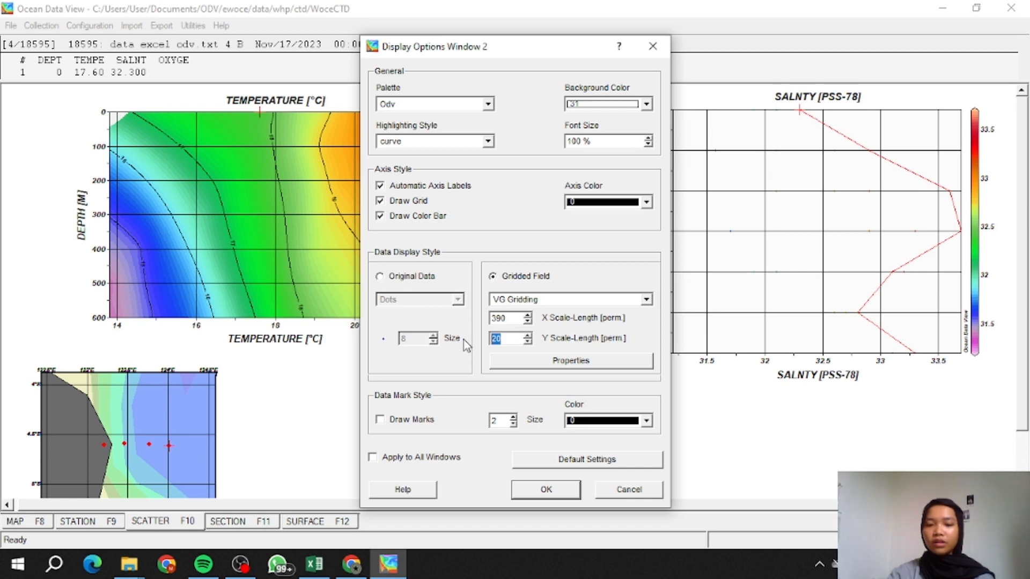
text(390)
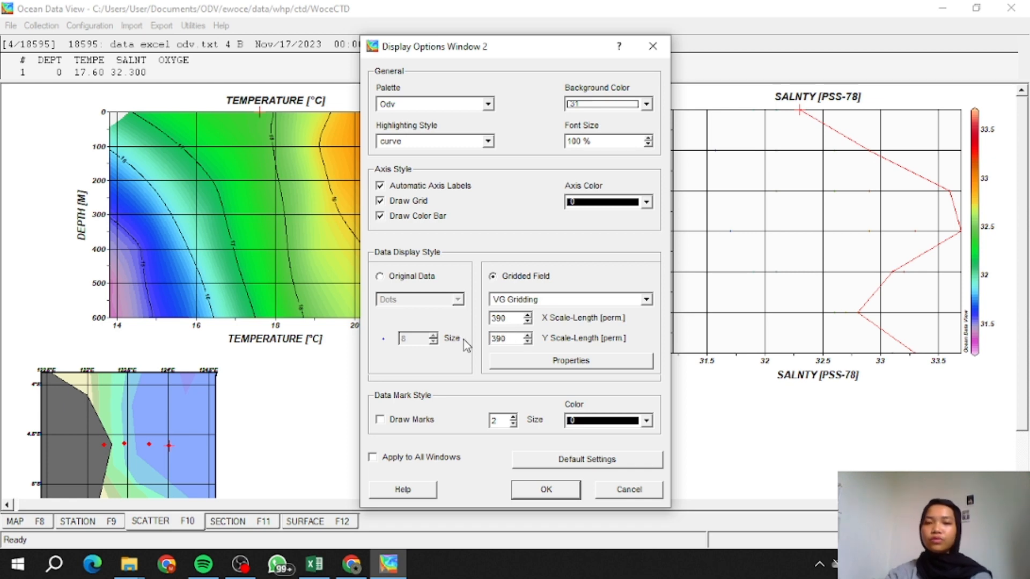
Add labelled contour lines from 31 to 33.75 in increments of 0.25 to the salinity plot and apply the display options
click(570, 361)
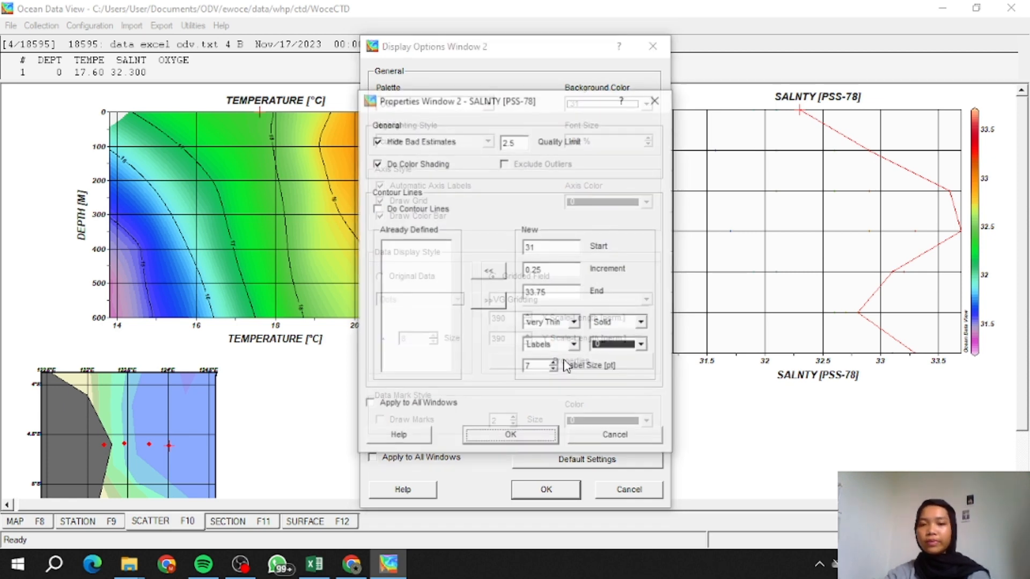
click(487, 272)
click(528, 440)
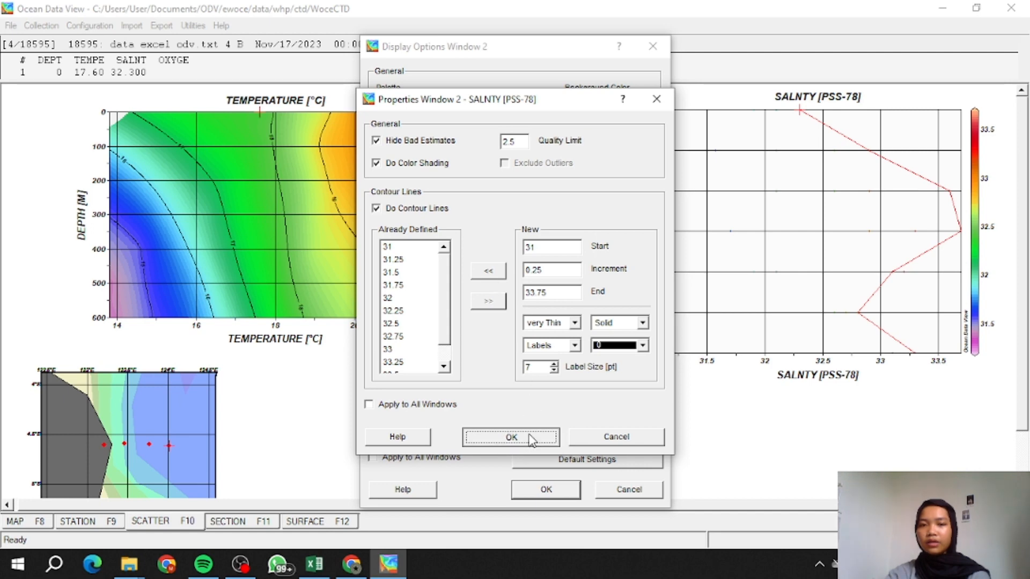
click(548, 490)
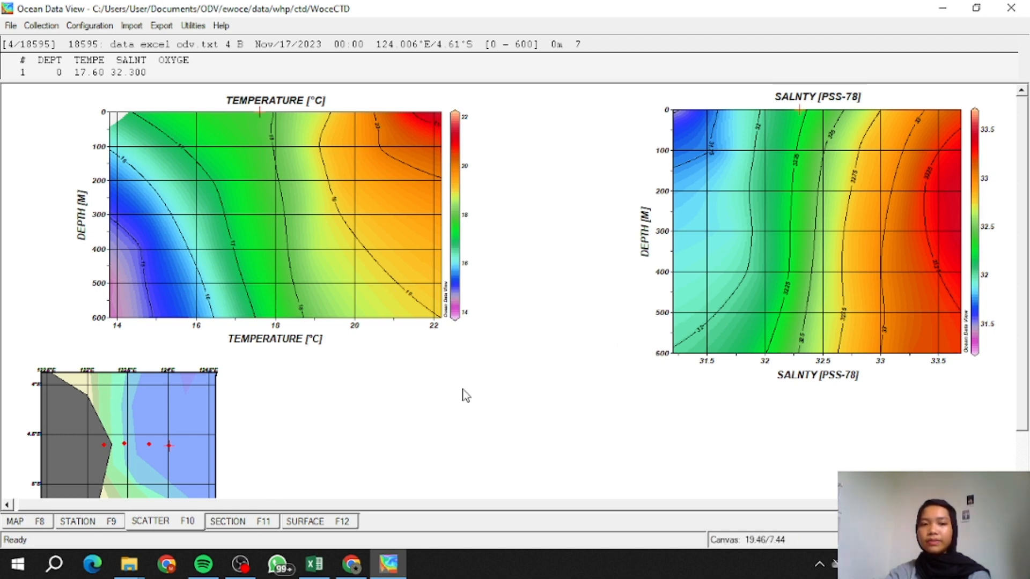
Switch to SECTION mode and define a section spine through the four stations from west to east, accepting Distance [km] as the section coordinate
click(228, 521)
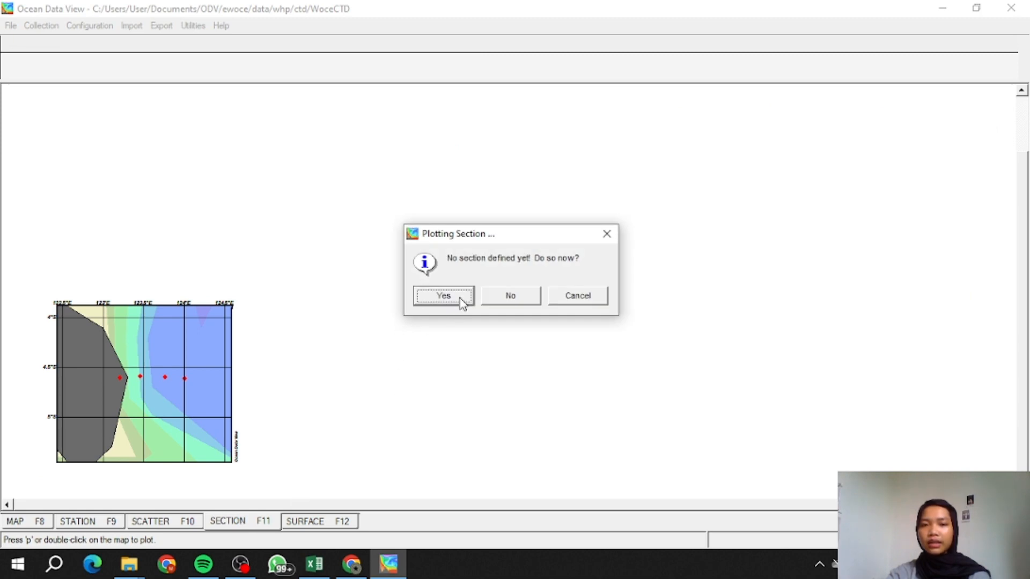
click(443, 295)
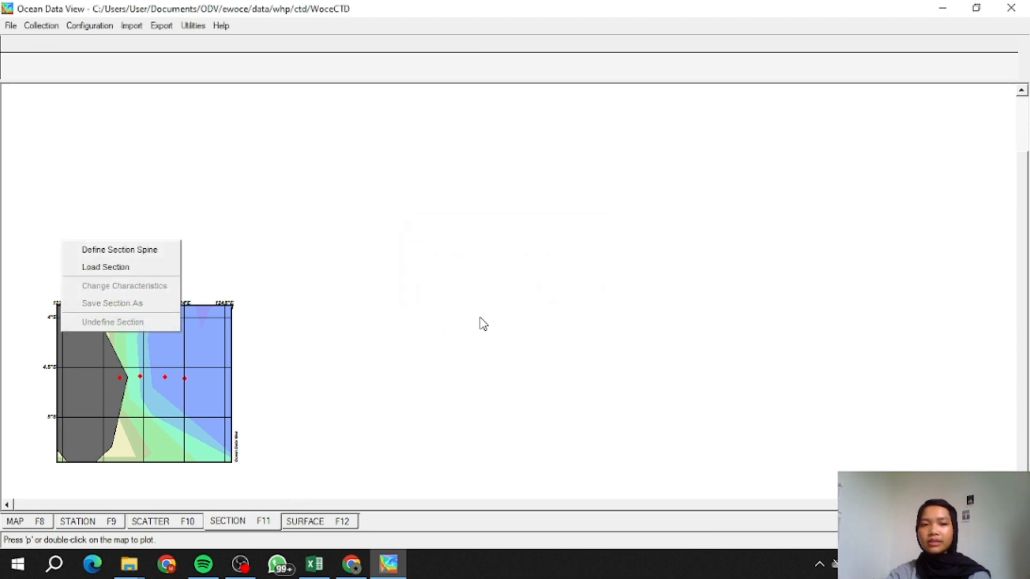
click(141, 257)
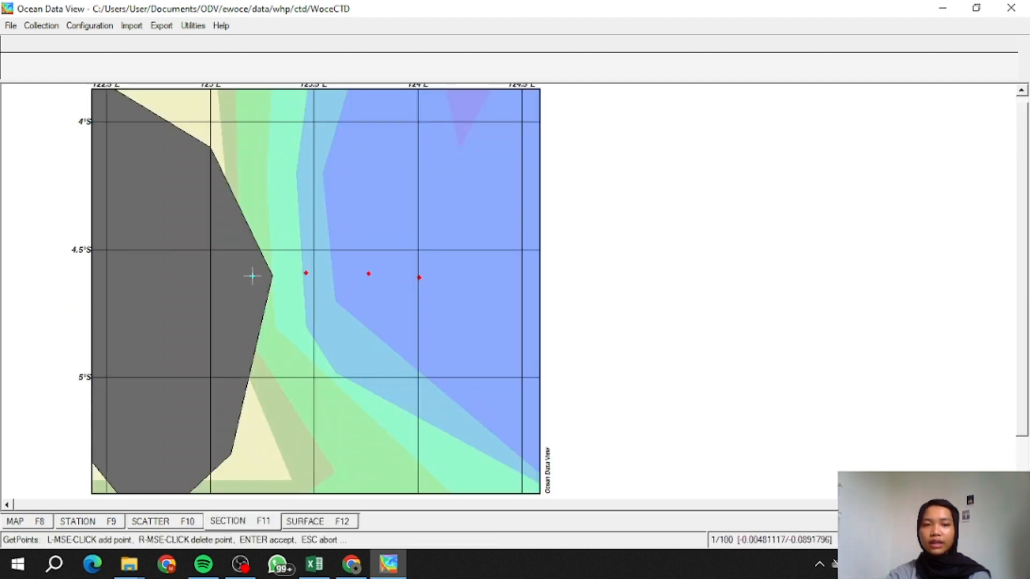
click(252, 275)
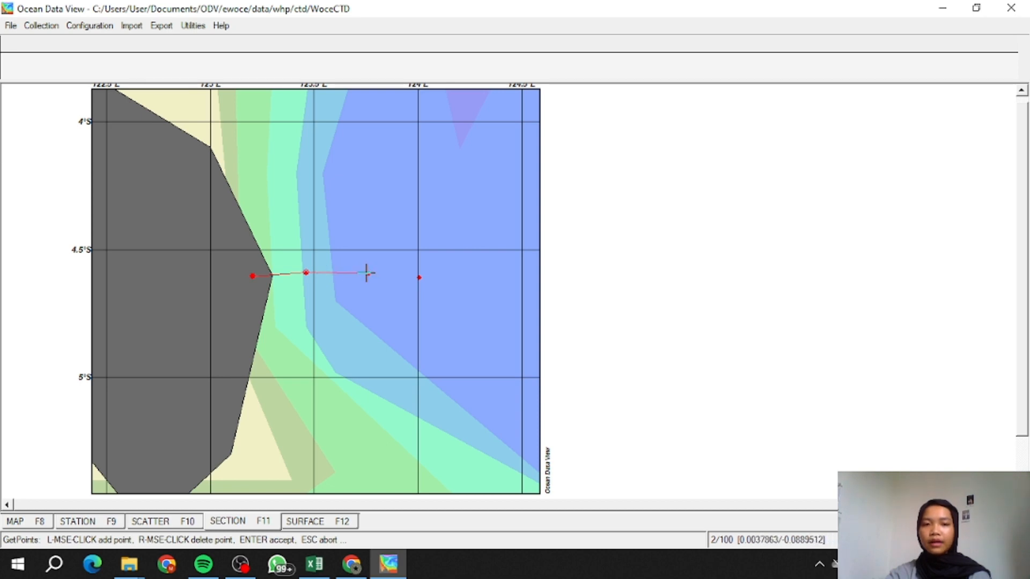
click(369, 274)
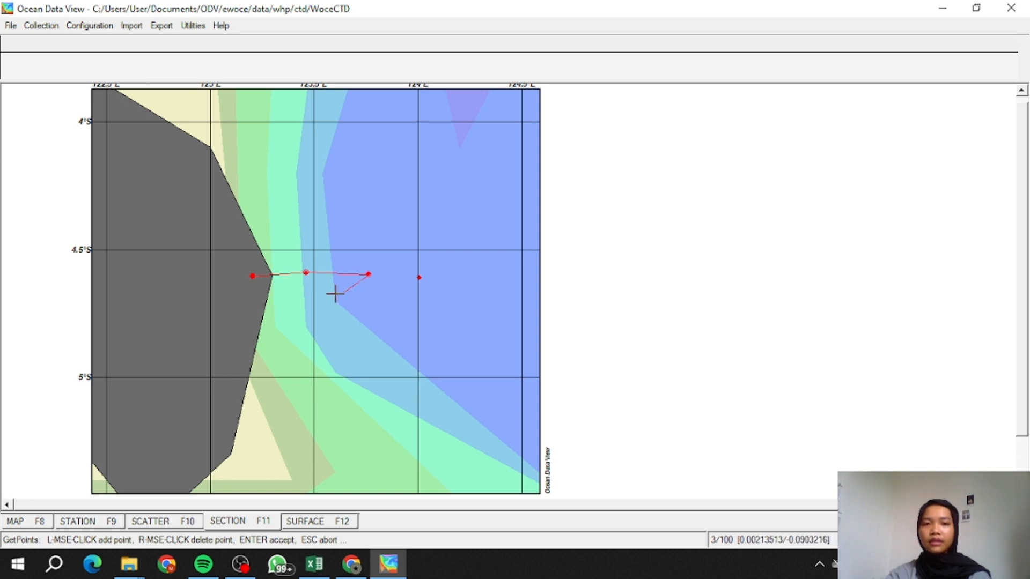
click(419, 276)
key(Return)
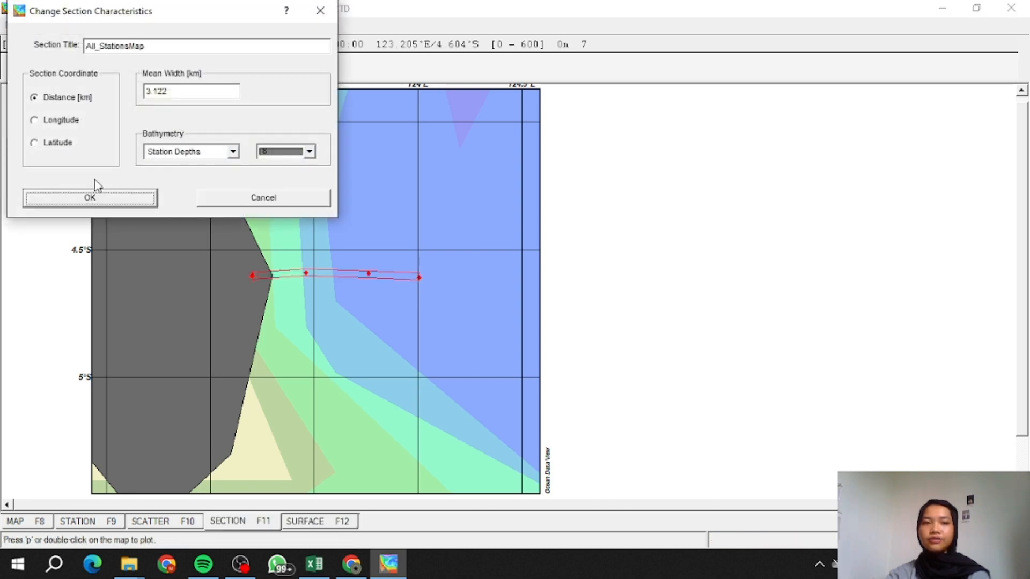
click(91, 198)
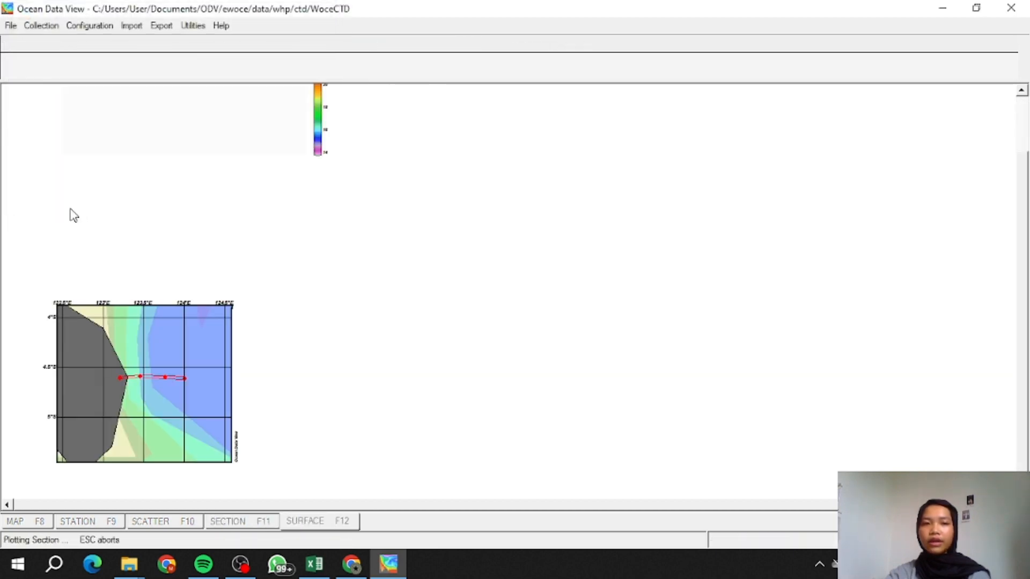
Open the section window layout for editing and delete both oxygen windows and the two small depth-profile windows beside the map
scroll(547, 367, up, 2)
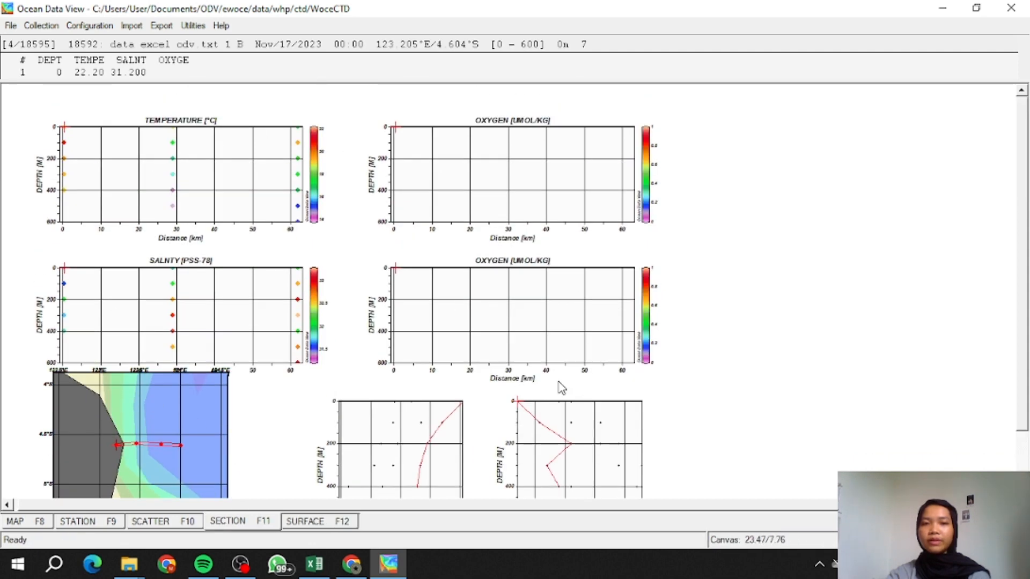
scroll(561, 386, down, 2)
scroll(571, 358, up, 2)
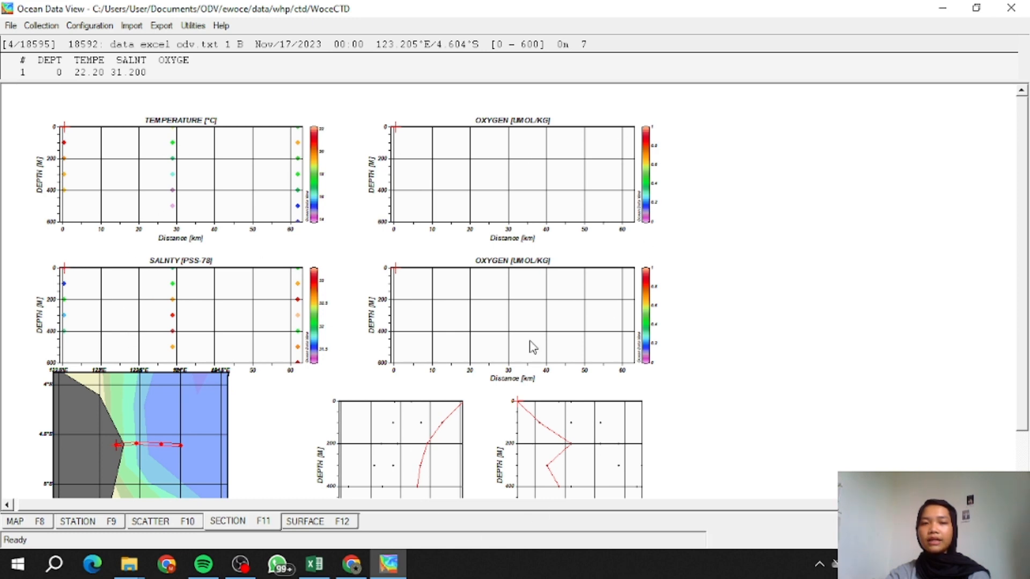
right_click(767, 236)
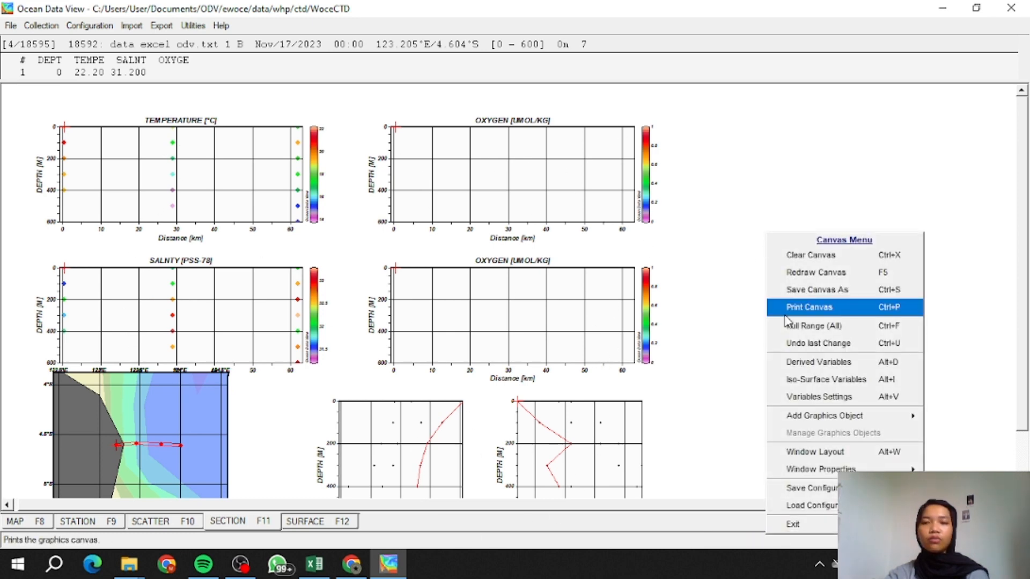
click(806, 455)
right_click(492, 177)
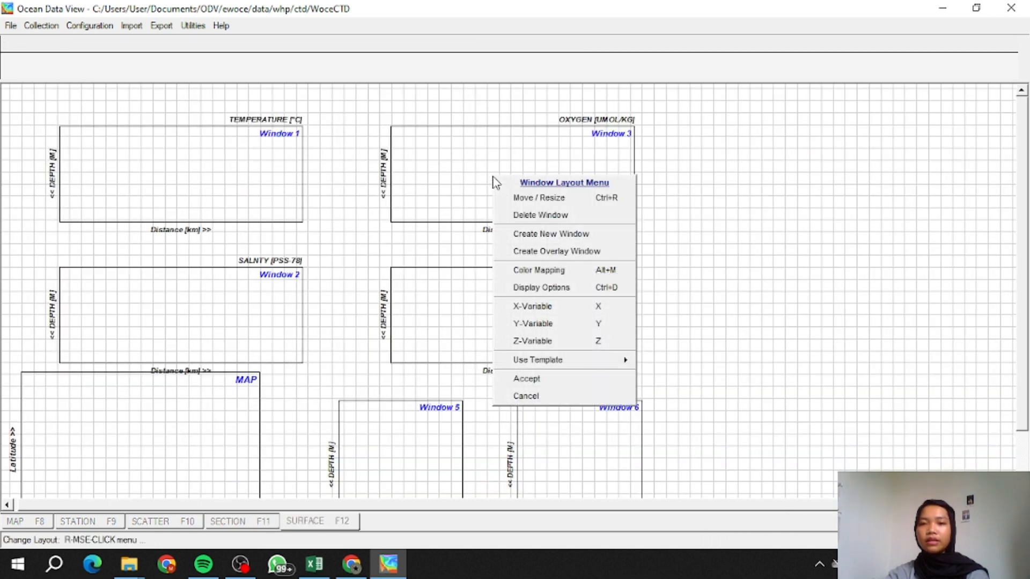
click(522, 216)
right_click(476, 303)
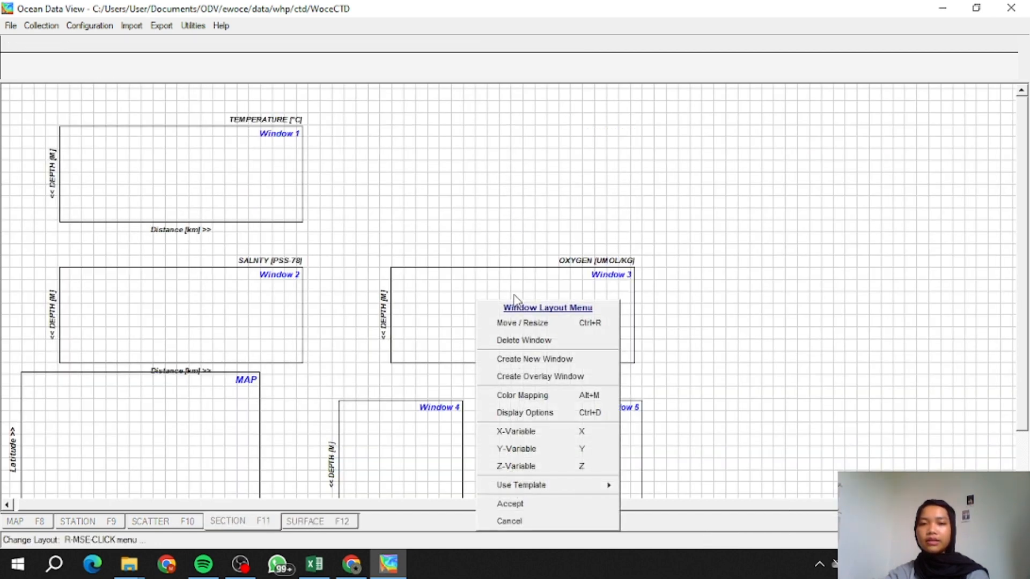
click(525, 333)
click(459, 233)
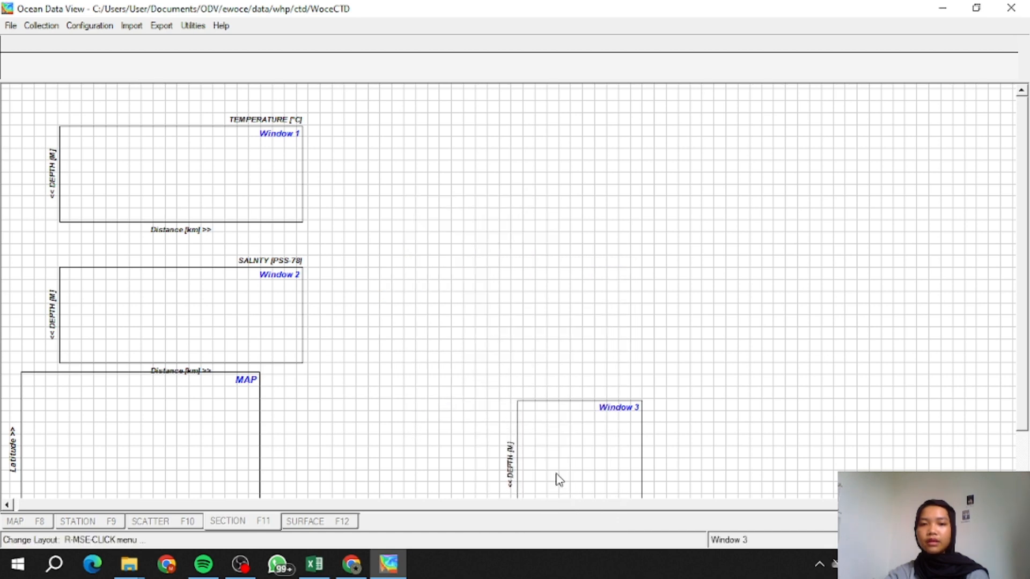
right_click(556, 473)
click(598, 284)
Move the SALNTY section window from below the temperature window to the far side of the canvas and enlarge it
right_click(185, 310)
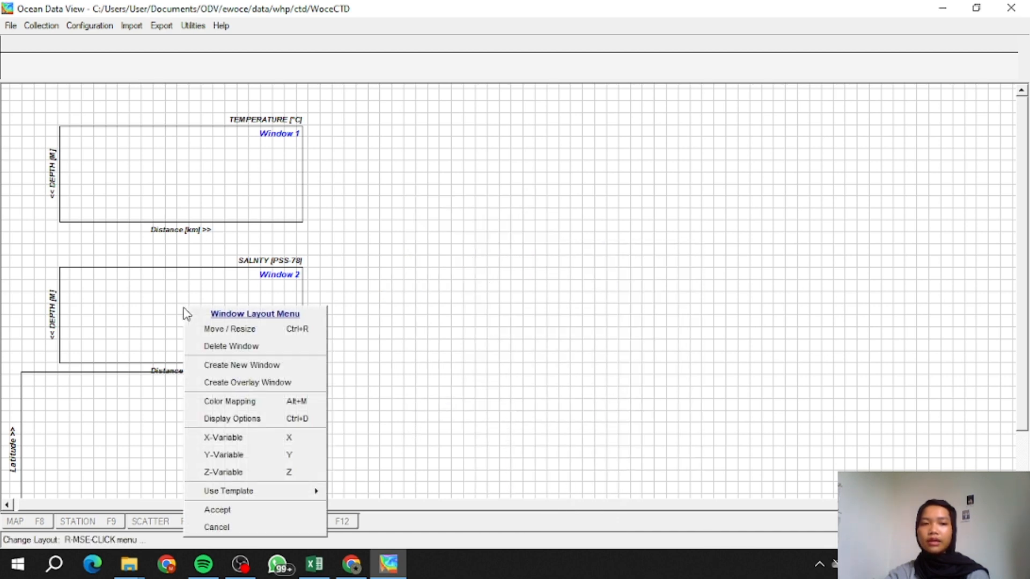
click(203, 327)
drag(311, 290, 756, 161)
drag(895, 208, 984, 285)
key(Return)
Enlarge the temperature section window to a size similar to the salinity window, shift it slightly toward it, and accept the layout
right_click(144, 161)
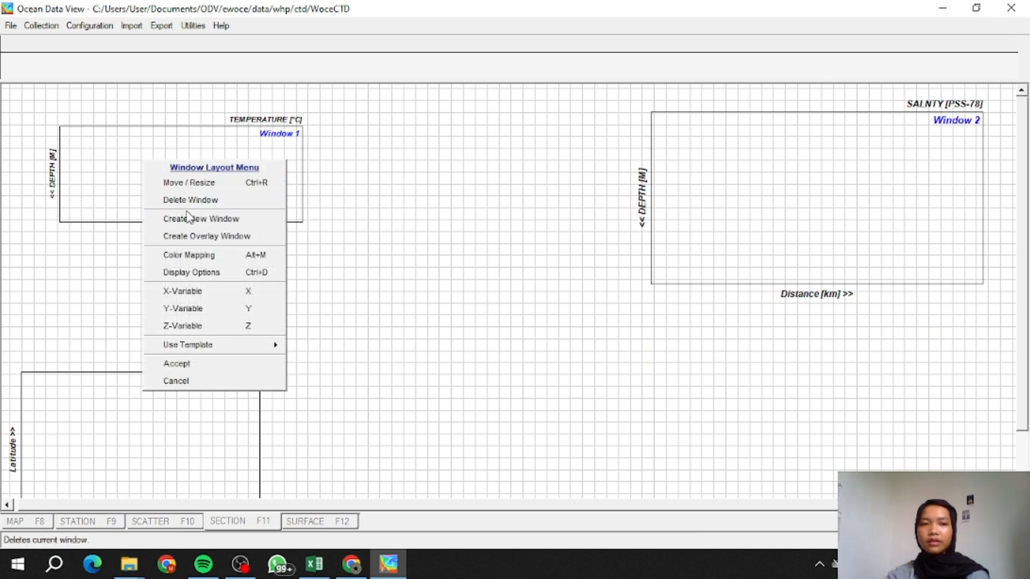
click(198, 184)
drag(302, 221, 448, 269)
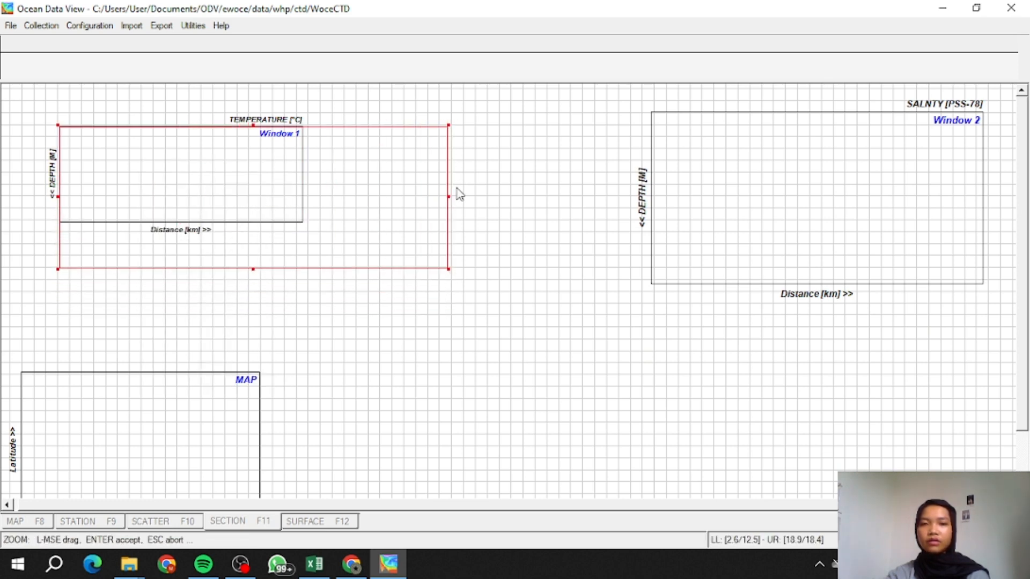
drag(362, 216, 407, 214)
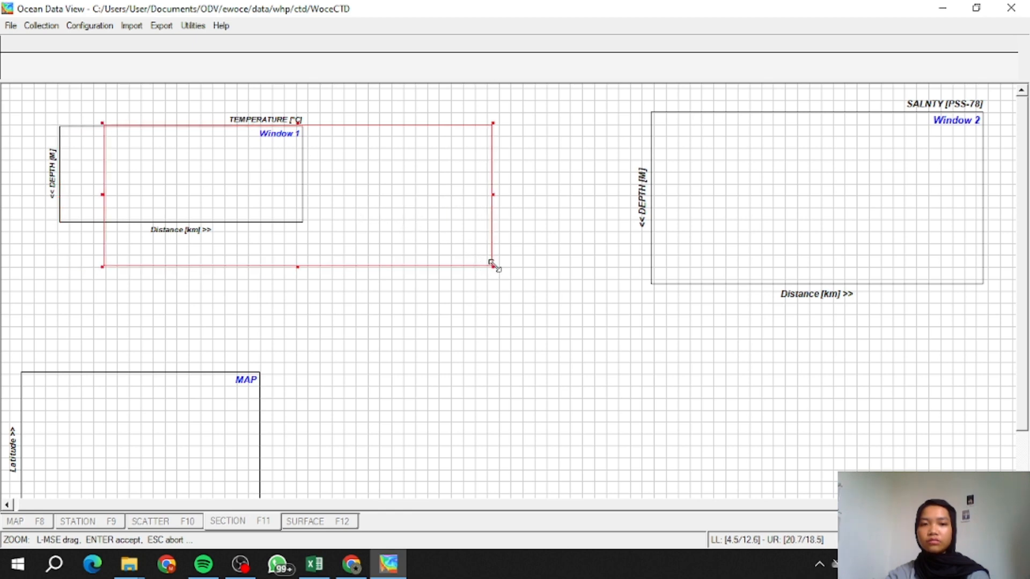
drag(492, 264, 475, 297)
key(Return)
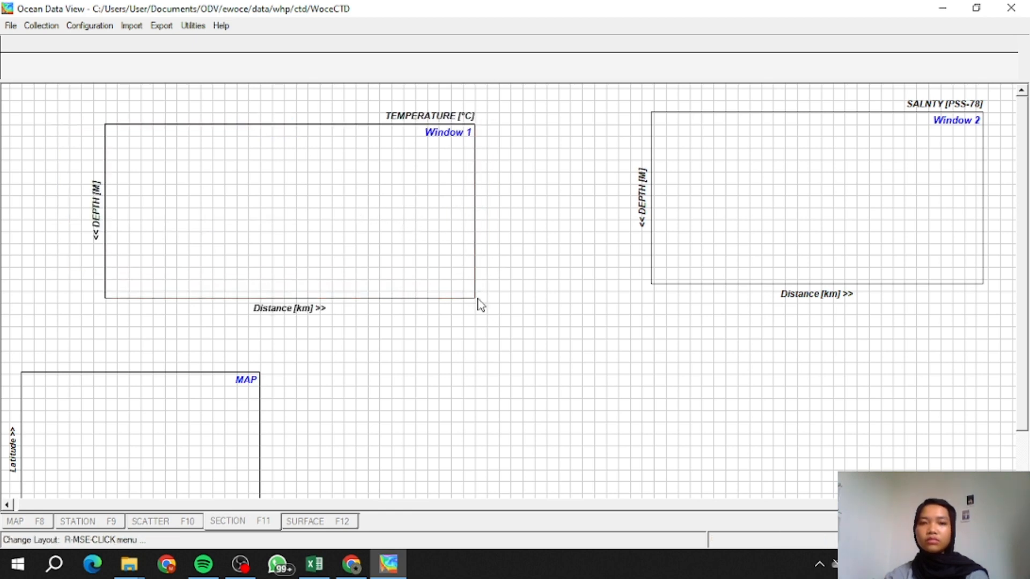
right_click(575, 317)
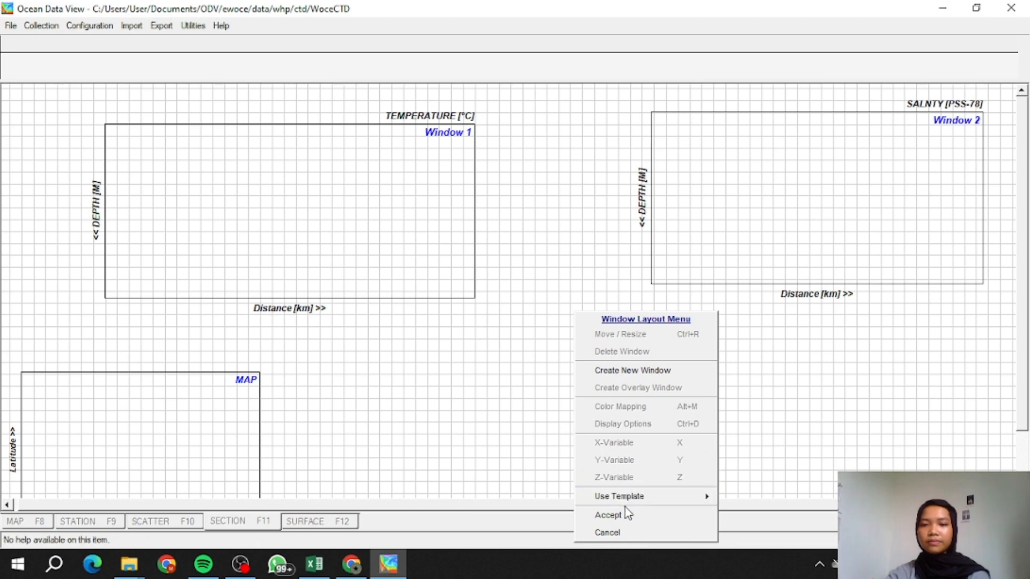
click(608, 515)
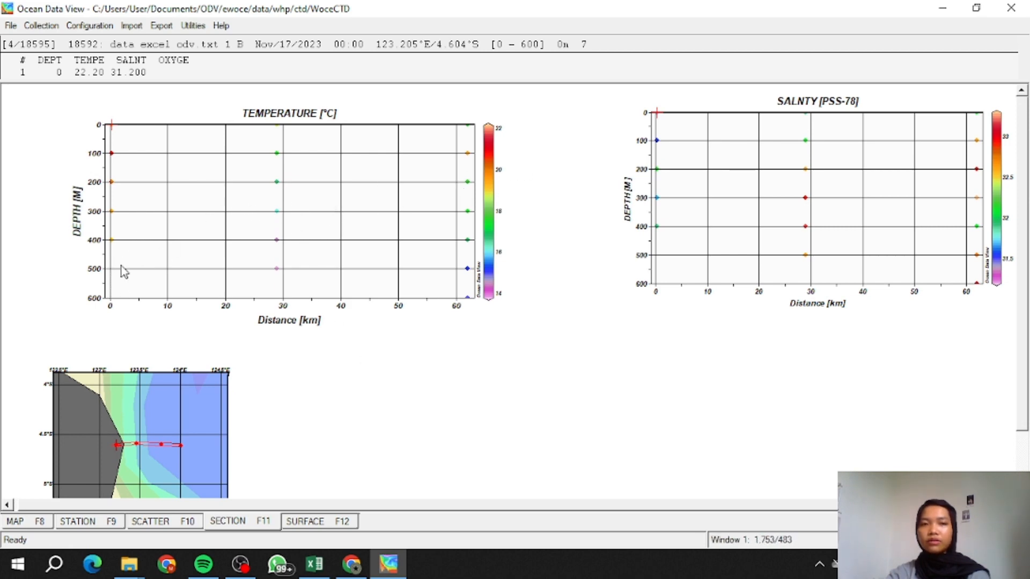
Set the temperature section to a gridded field using VG Gridding with X and Y scale-lengths of 300
right_click(323, 178)
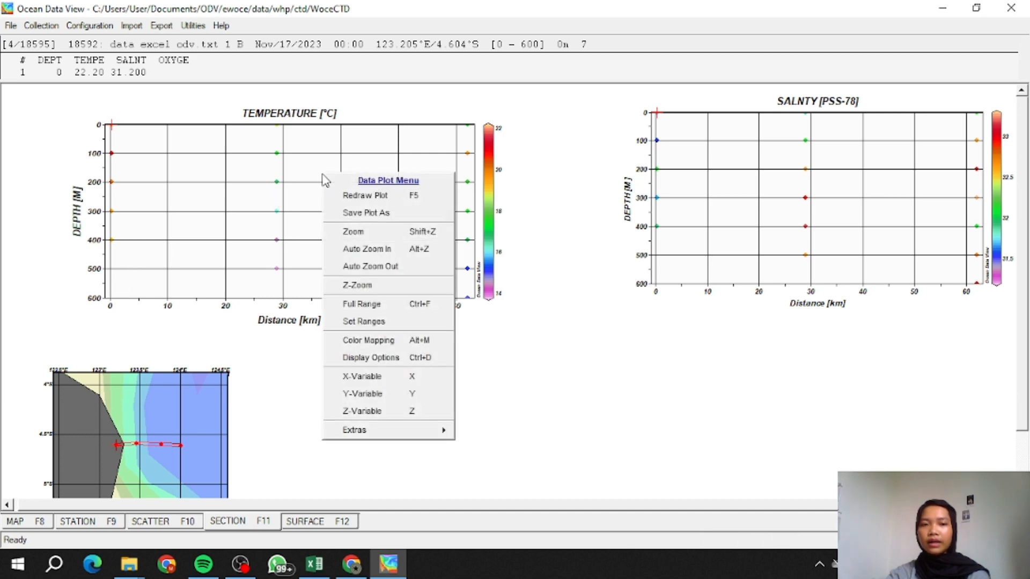
click(379, 363)
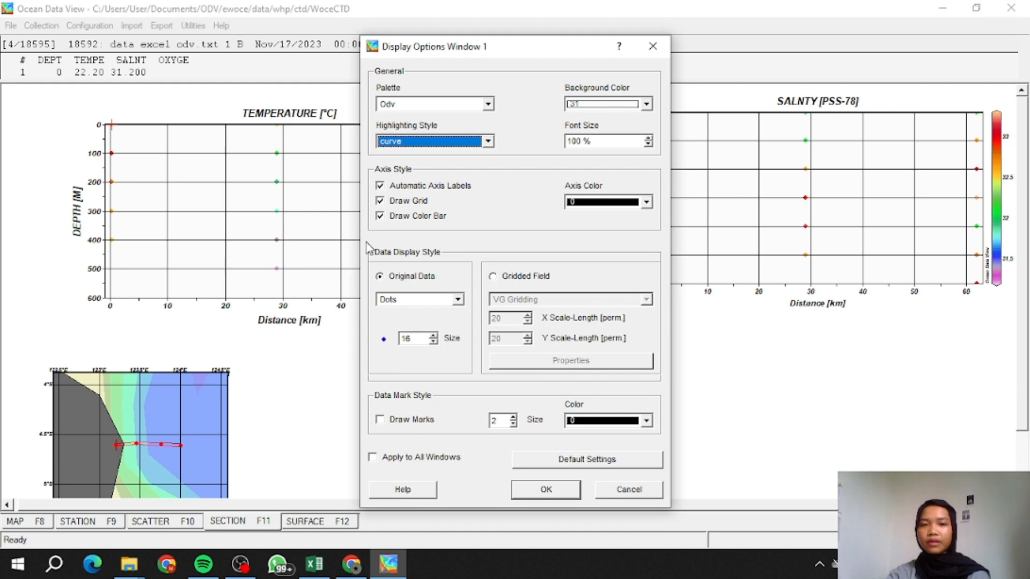
click(493, 277)
double_click(497, 320)
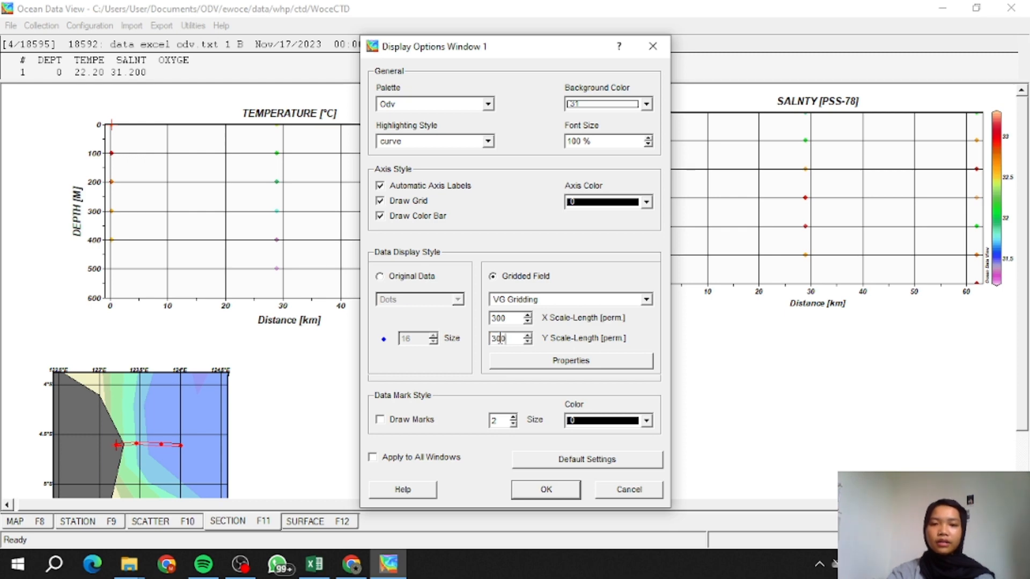
Add labelled contour lines from 13 to 23 in increments of 1 to the temperature section and apply the display options
click(532, 363)
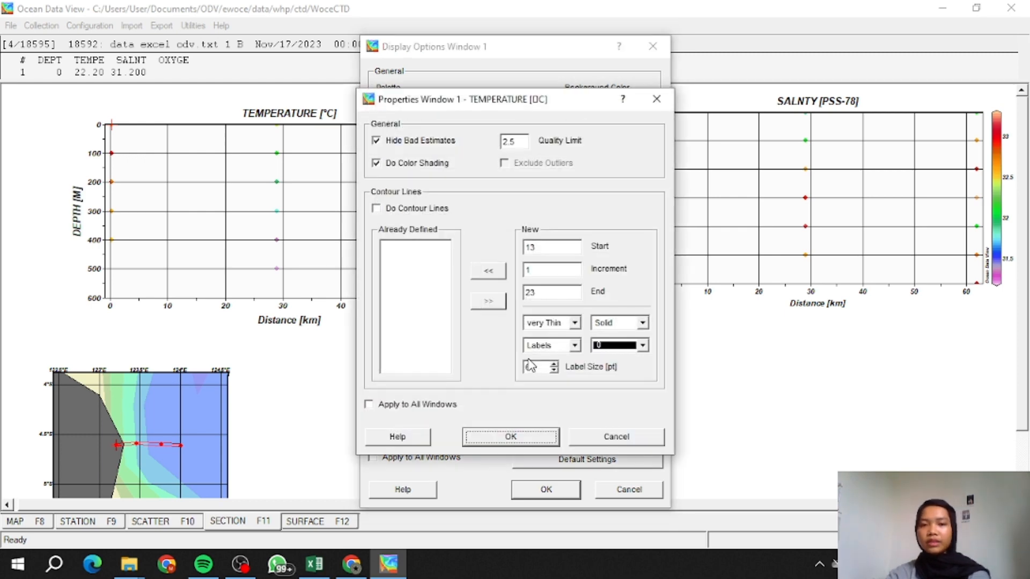
click(488, 272)
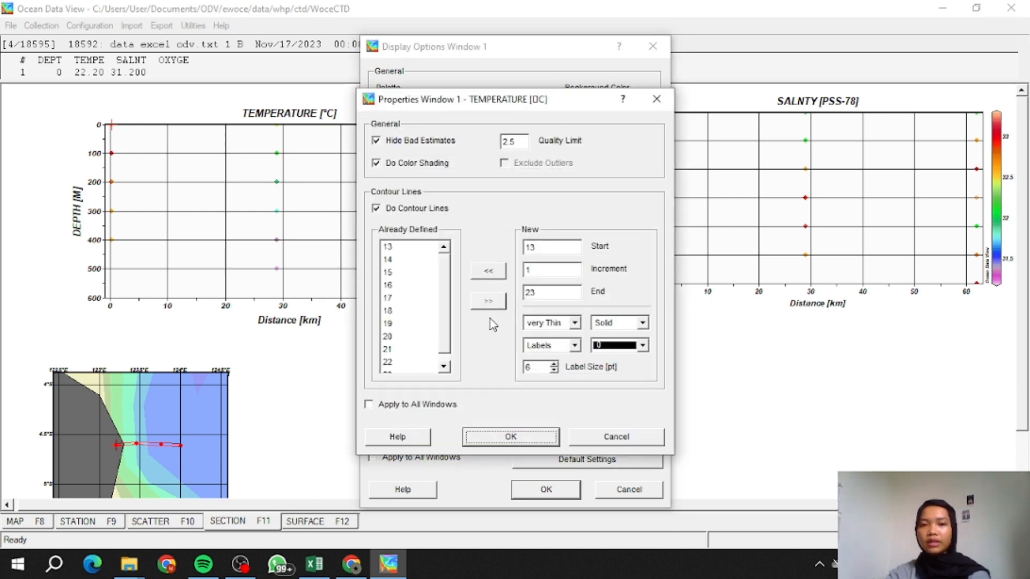
click(496, 437)
click(545, 488)
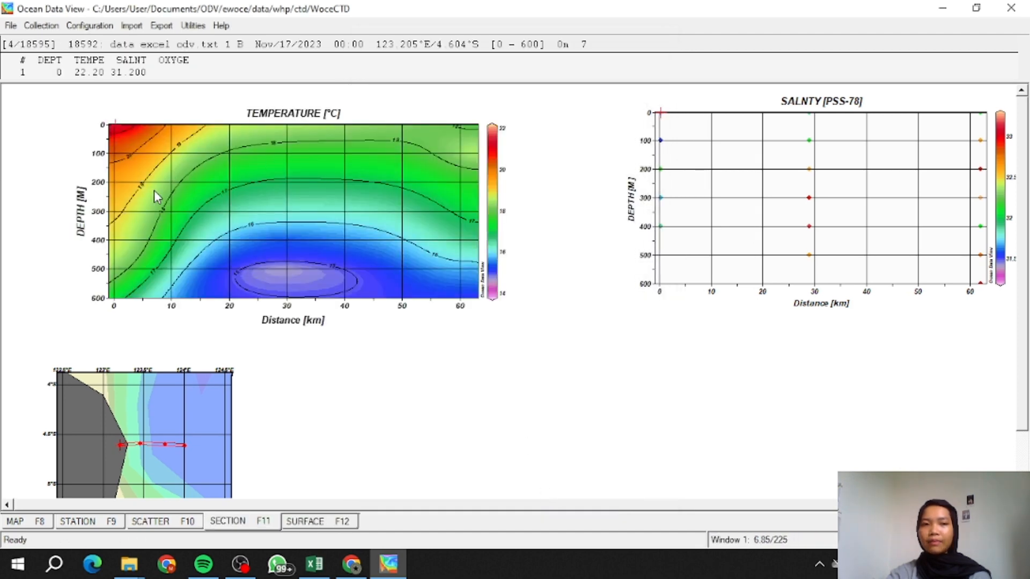
Set the salinity section to a gridded field using VG Gridding with an X scale-length of 300 and an increased Y scale-length
right_click(789, 198)
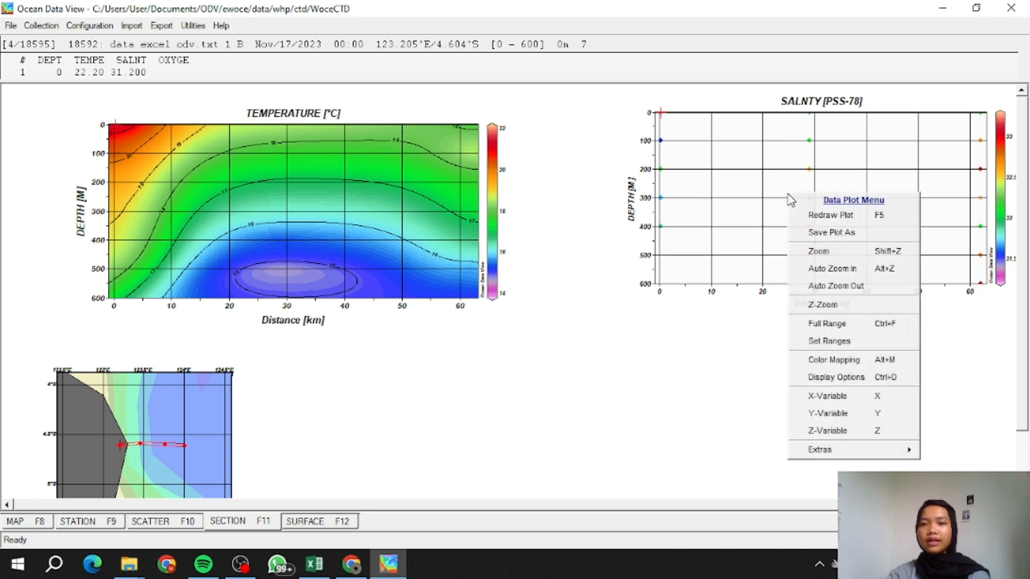
click(830, 378)
click(493, 277)
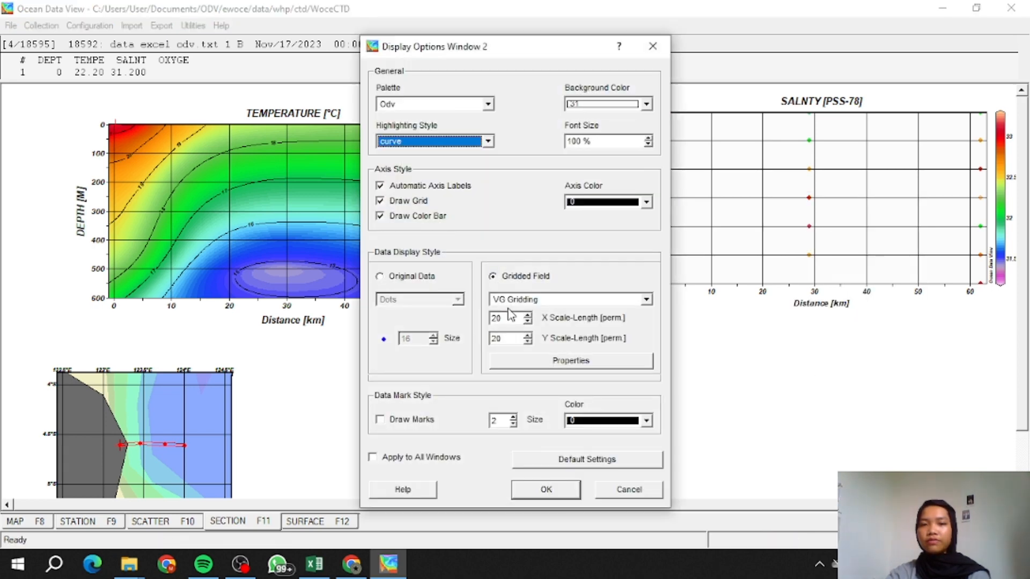
double_click(504, 317)
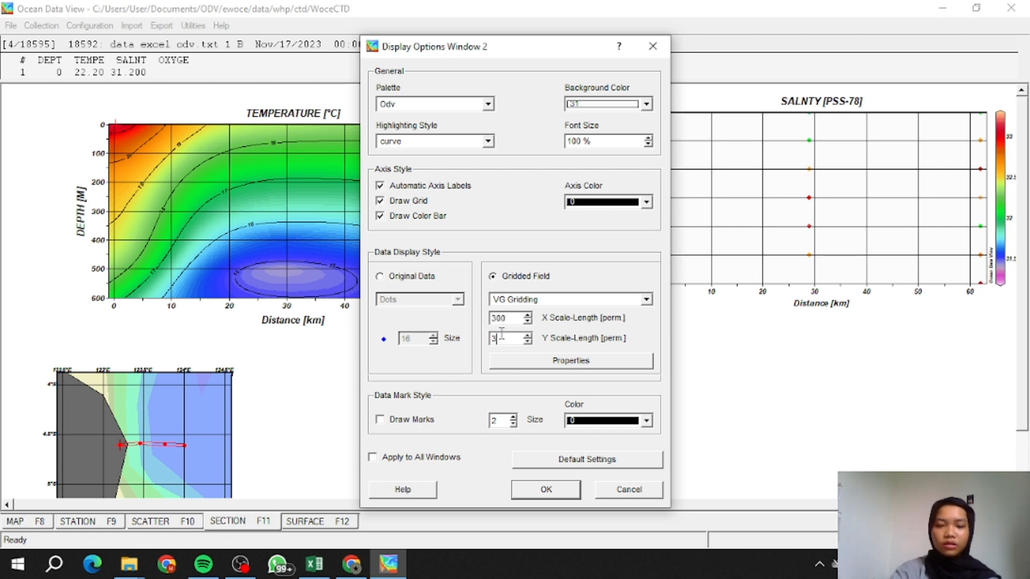
Add labelled contour lines from 31 to 33.5 in increments of 0.25 to the salinity section and apply the display options
click(595, 362)
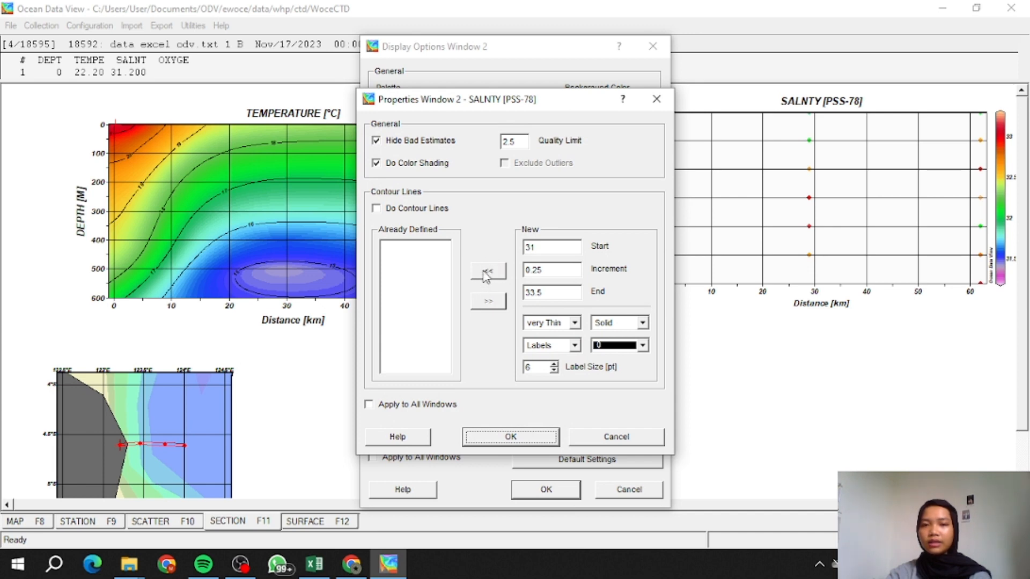
click(486, 273)
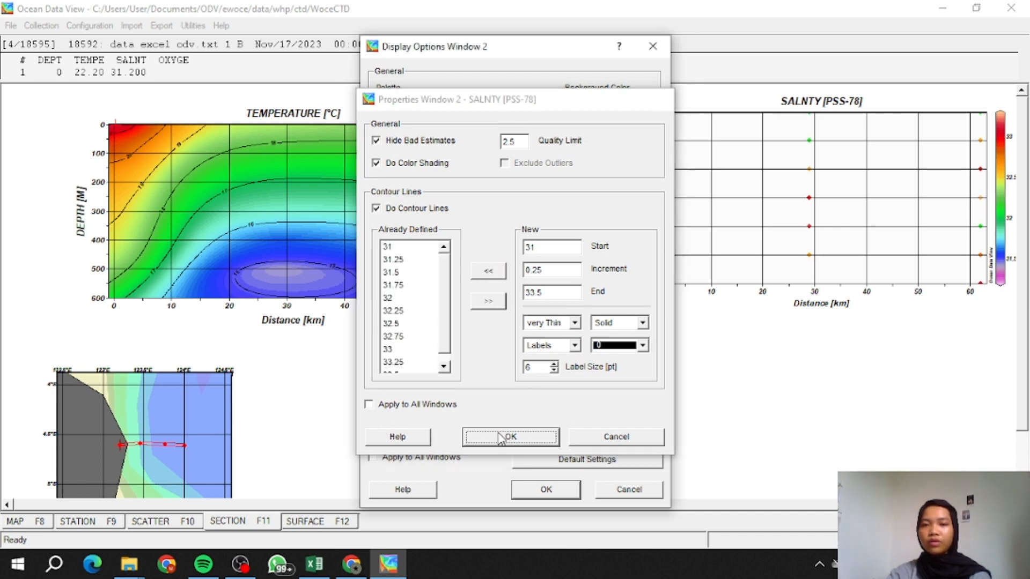
click(536, 436)
click(546, 489)
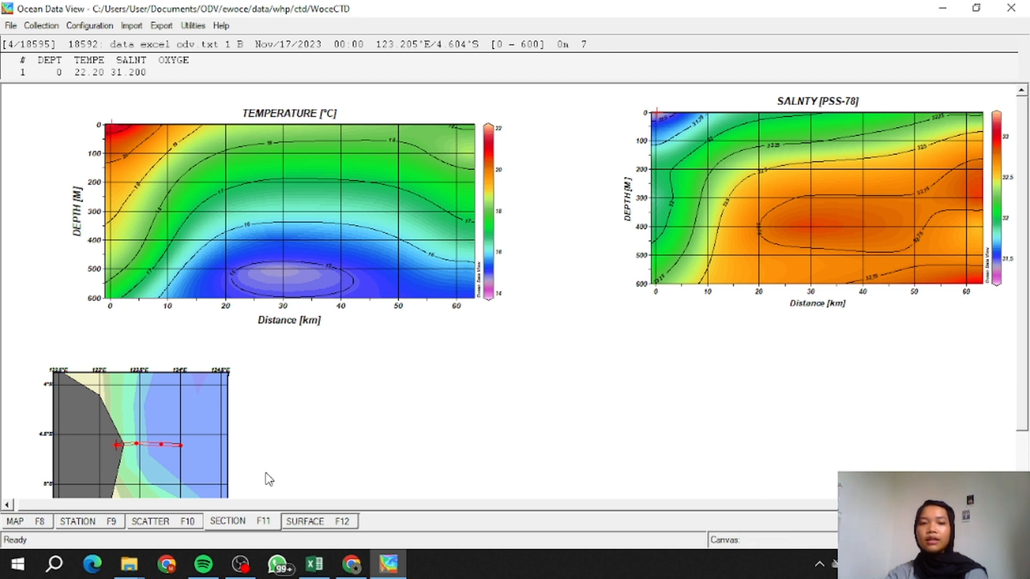
Switch to SURFACE mode, saving the changed section by overwriting All_StationsMap.sec
click(309, 522)
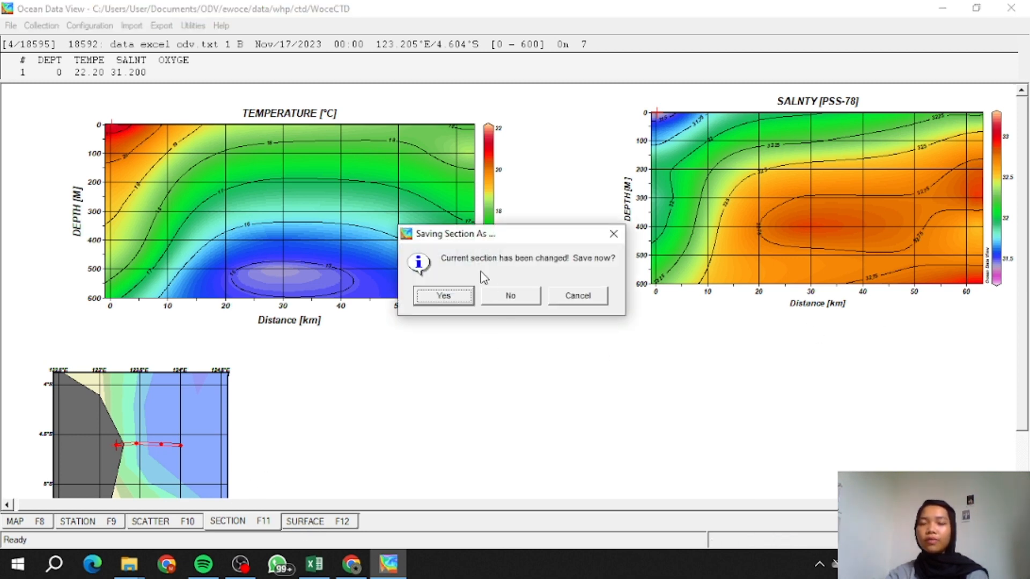
click(450, 297)
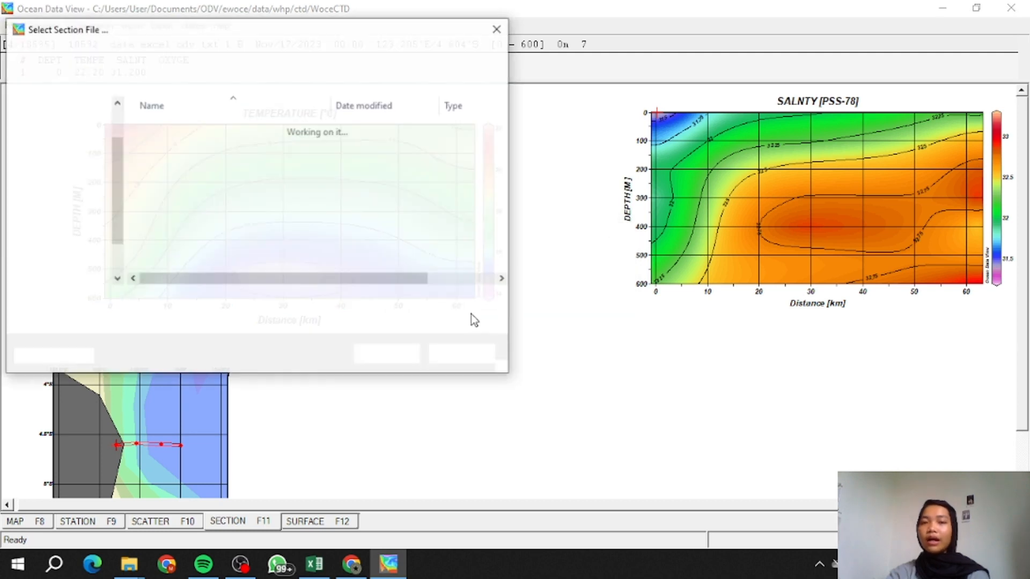
click(388, 355)
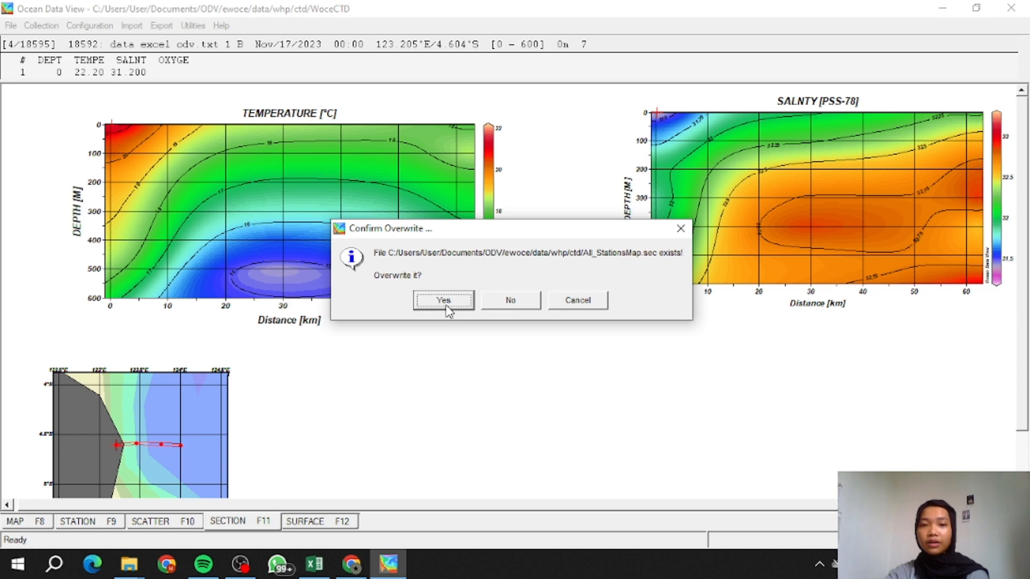
click(443, 301)
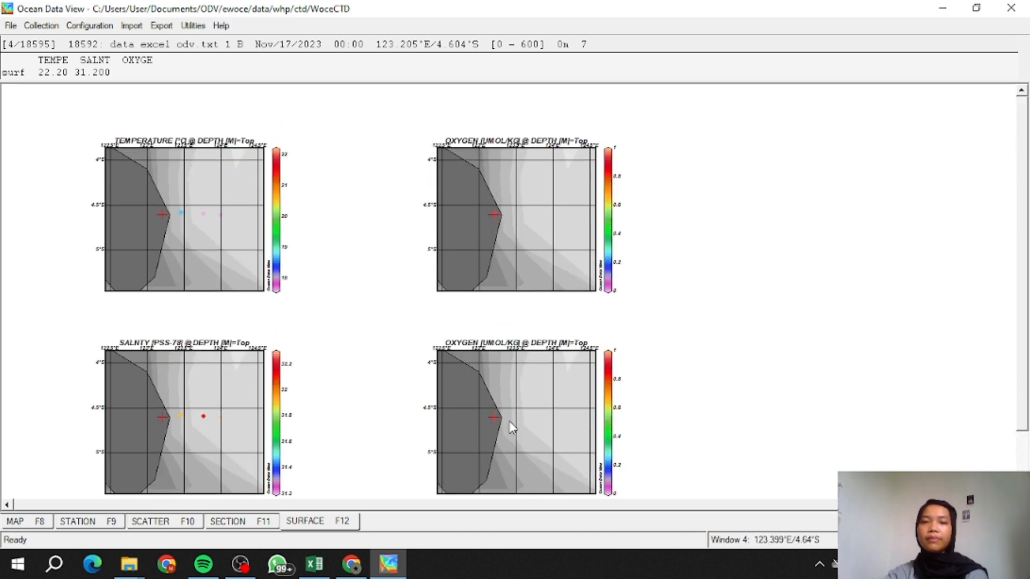
Open the surface window layout for editing and delete the two oxygen windows
scroll(520, 407, down, 2)
scroll(528, 389, up, 2)
right_click(765, 213)
click(834, 439)
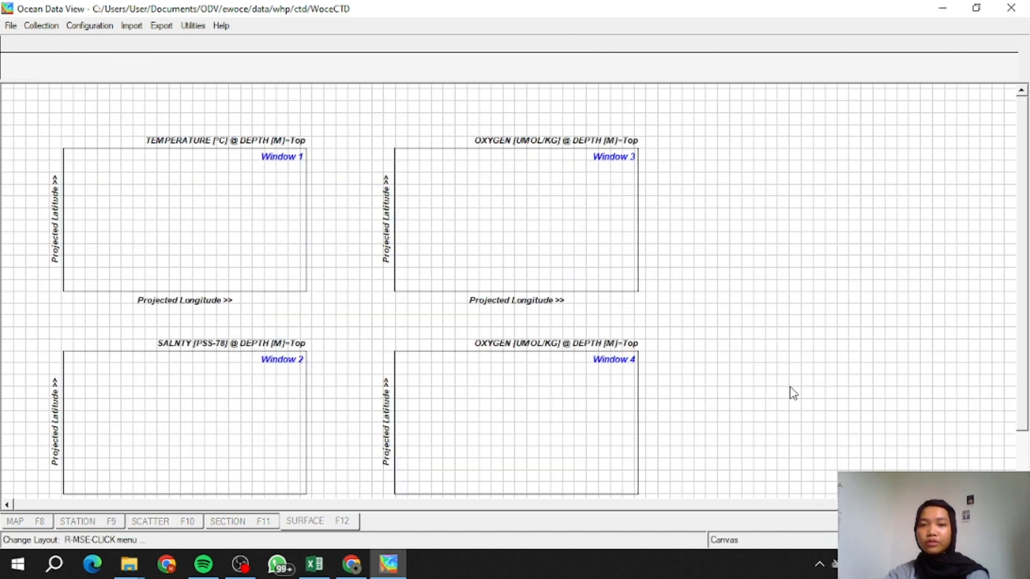
right_click(536, 224)
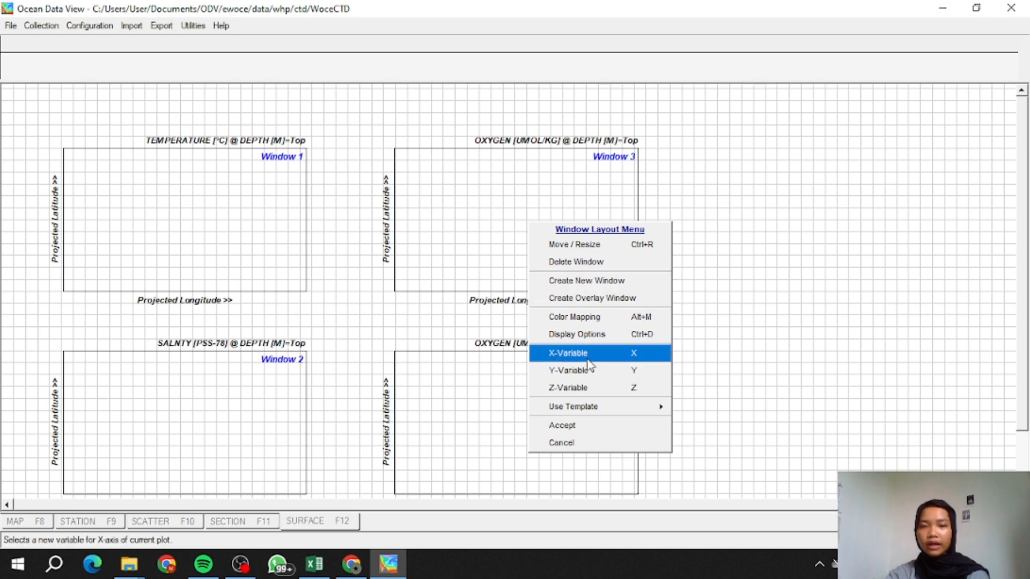
click(578, 263)
right_click(528, 387)
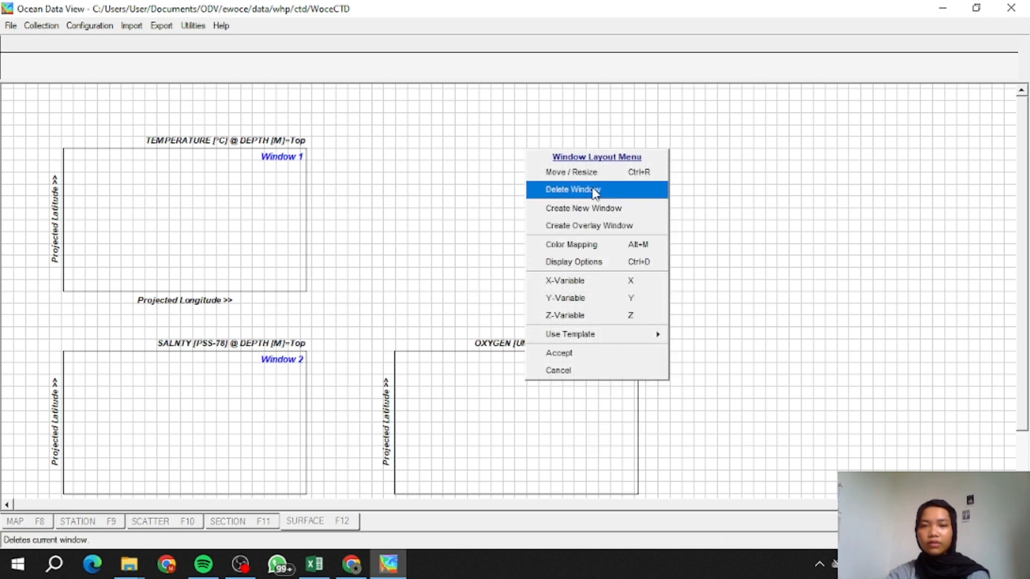
click(593, 188)
Move the SALNTY surface window up across the canvas, beside the temperature window with a wide gap, and enlarge it
right_click(245, 410)
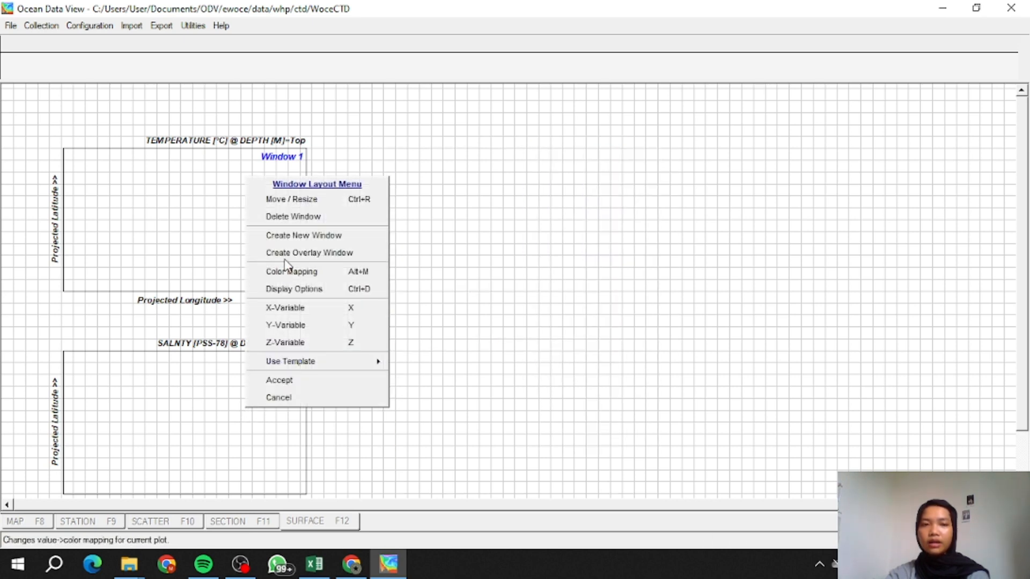
click(289, 199)
drag(182, 415, 731, 209)
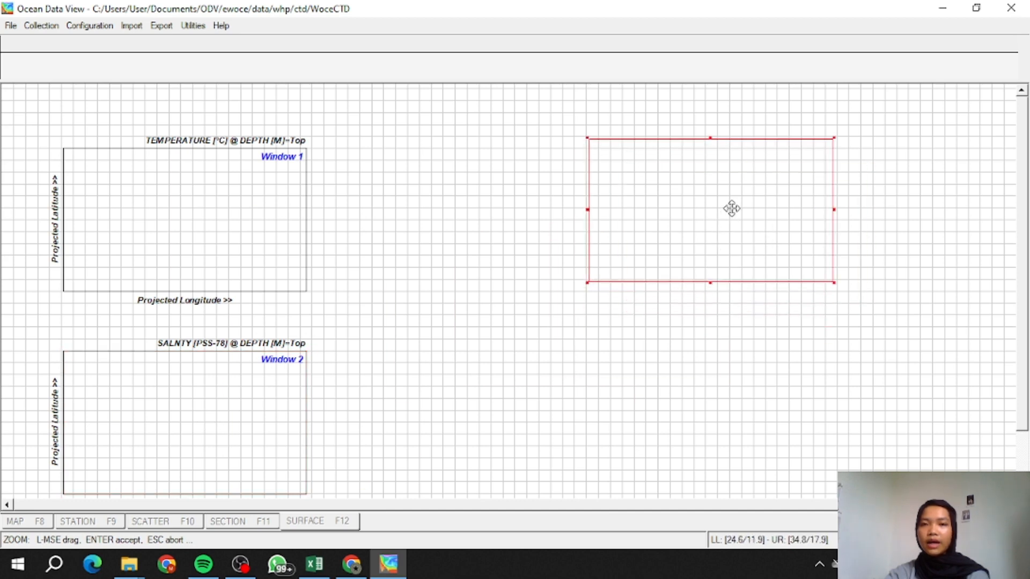
drag(832, 280, 946, 377)
key(Return)
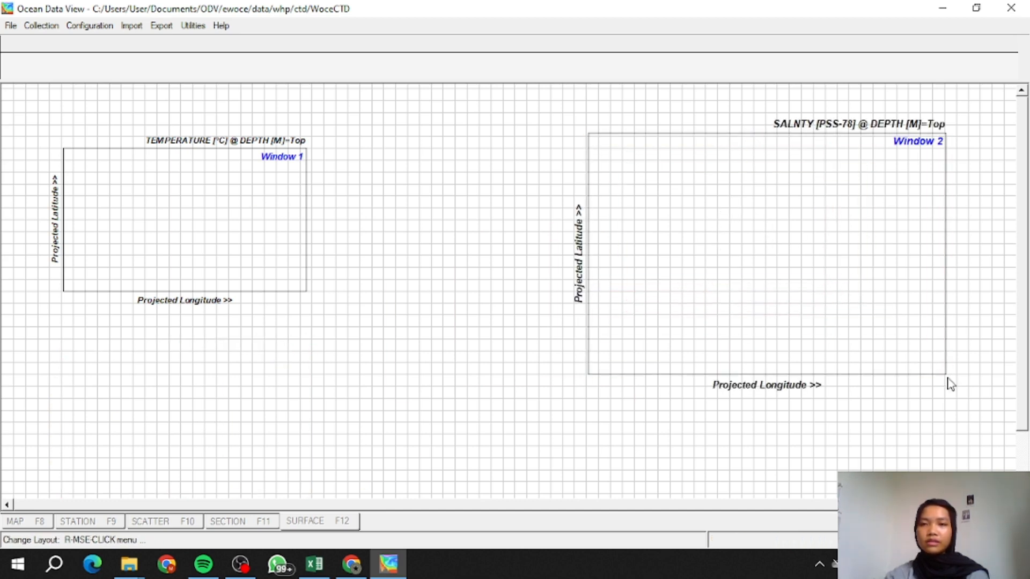
Enlarge the TEMPERATURE surface window to roughly the size of the SALNTY window and accept the window layout
right_click(178, 233)
click(214, 252)
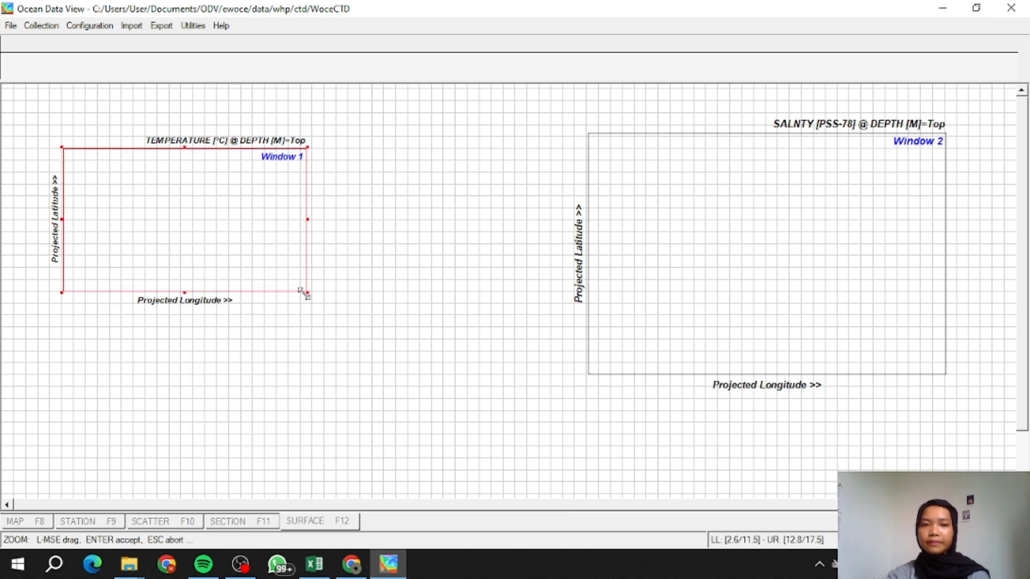
drag(303, 293, 416, 395)
drag(318, 313, 317, 296)
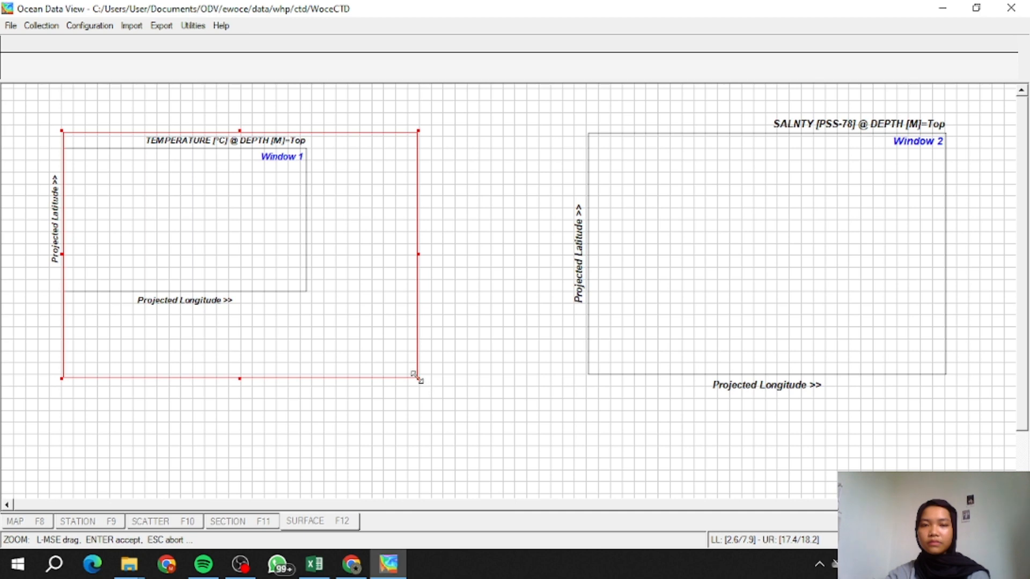
drag(418, 379, 430, 383)
key(Return)
right_click(488, 346)
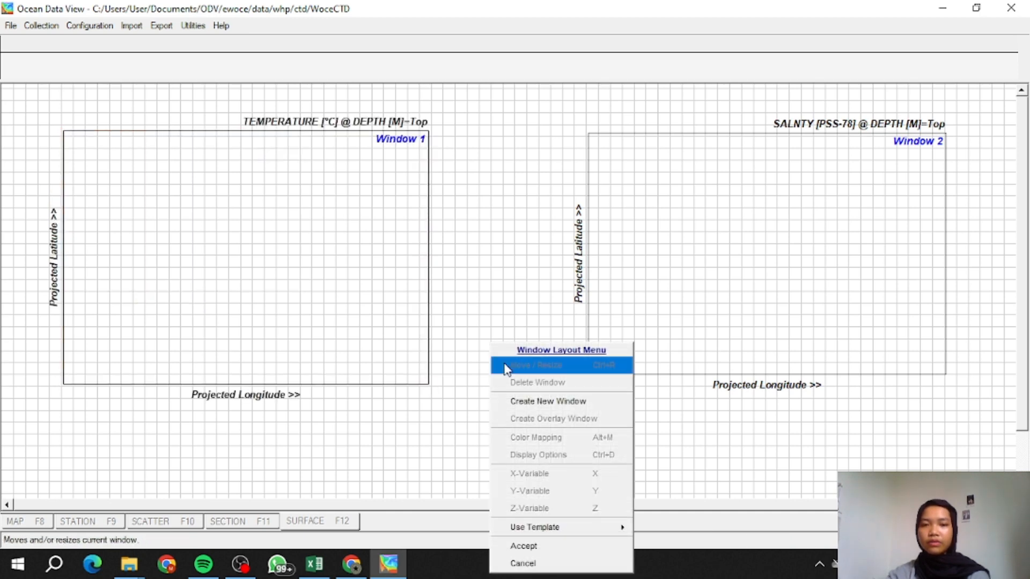
click(539, 553)
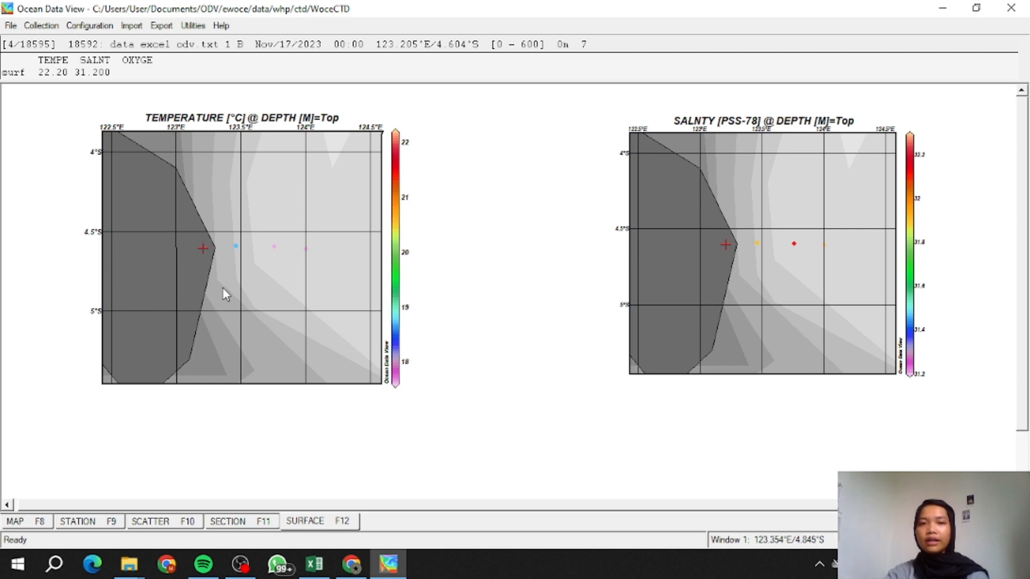
Switch the temperature surface plot to a gridded field using VG Gridding, with an X scale-length of 300
right_click(243, 215)
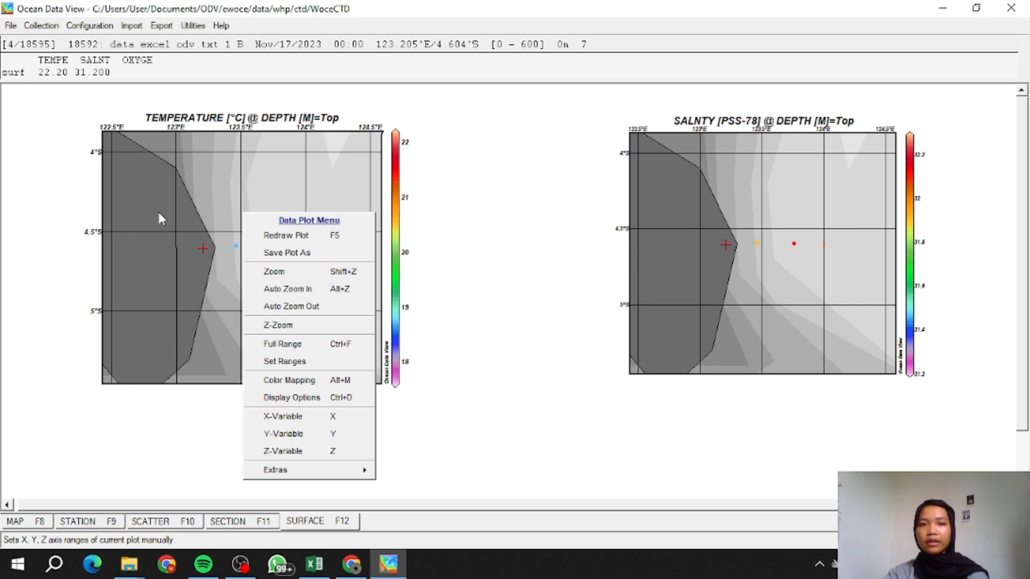
click(313, 403)
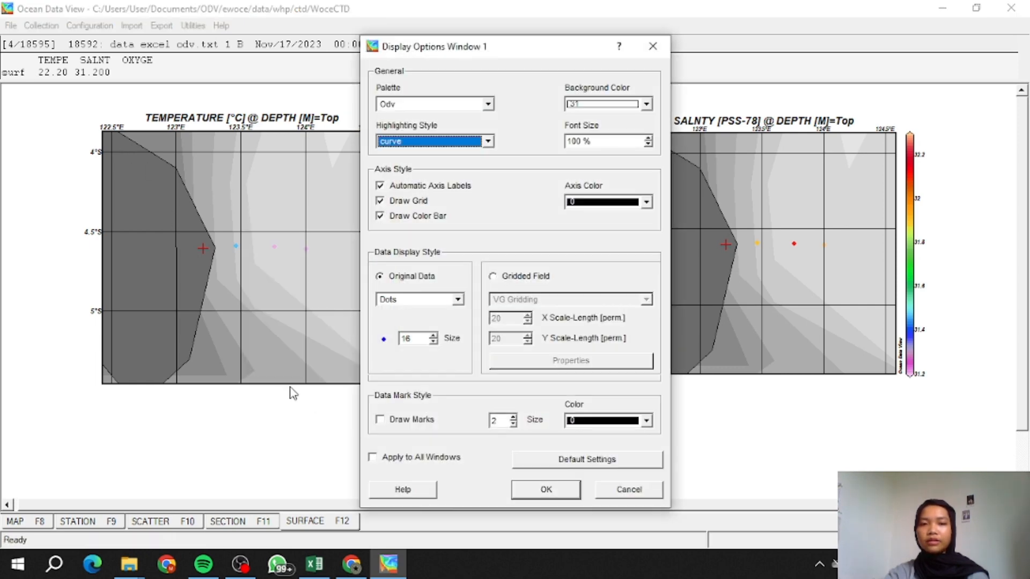
click(492, 278)
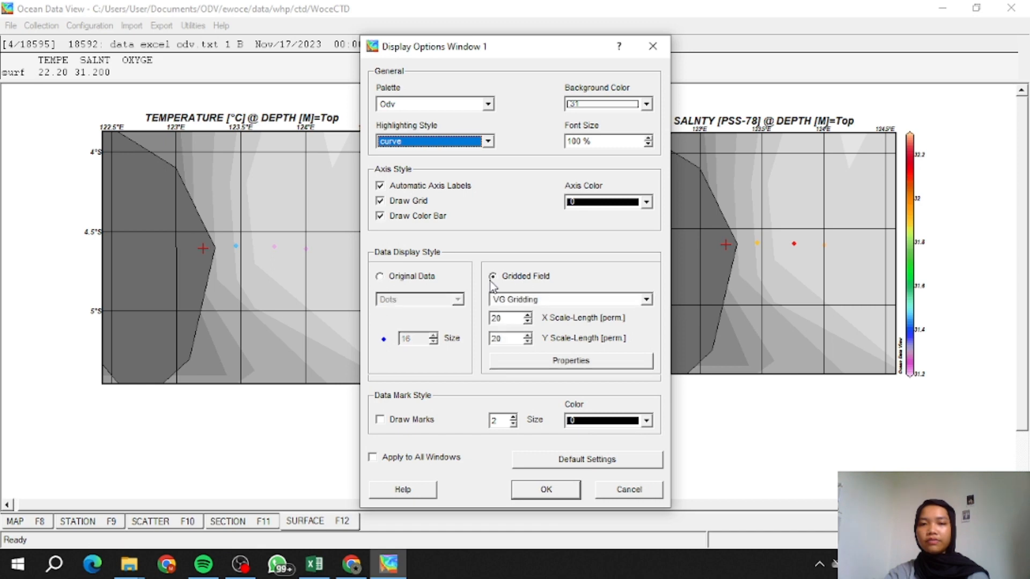
double_click(504, 319)
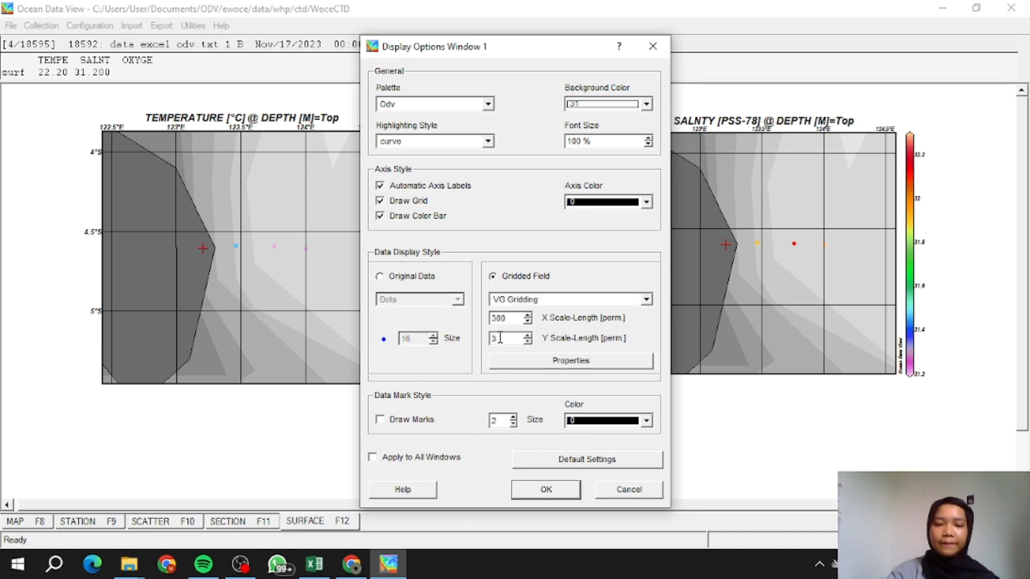
Add labelled contour lines from 17.5 to 22.5 in increments of 0.5 to the temperature surface and apply the display options
click(554, 369)
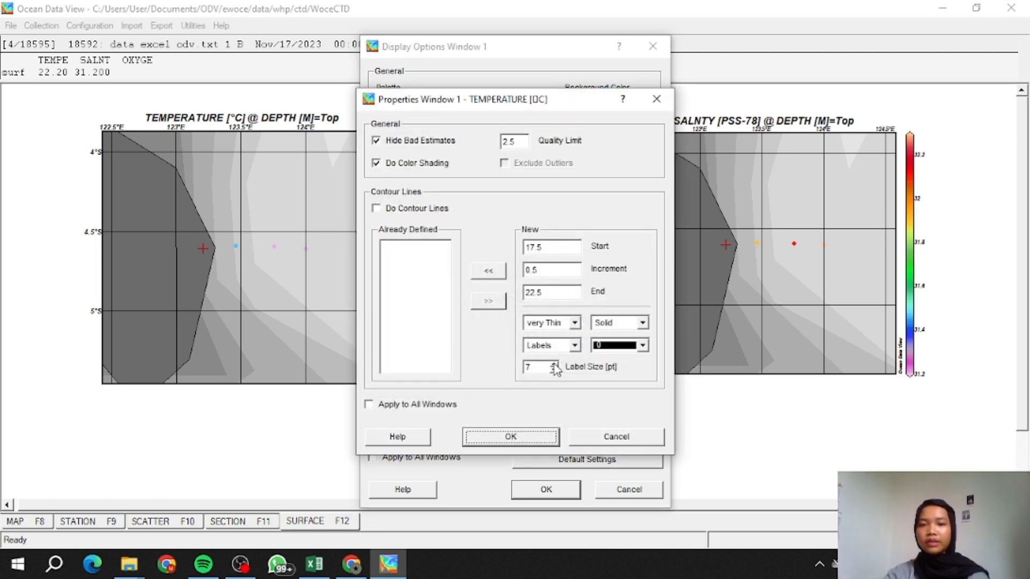
click(489, 273)
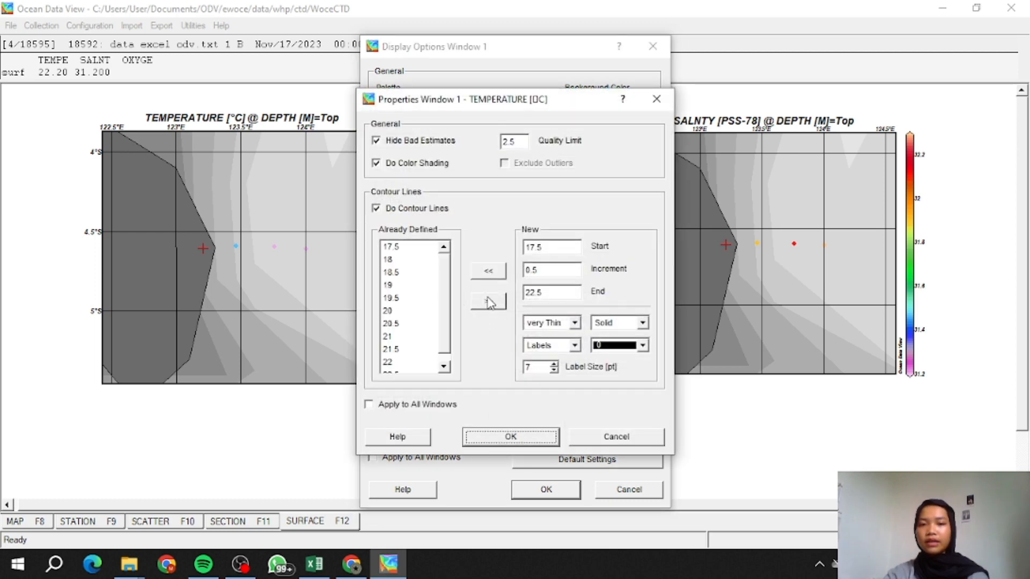
click(519, 439)
click(543, 488)
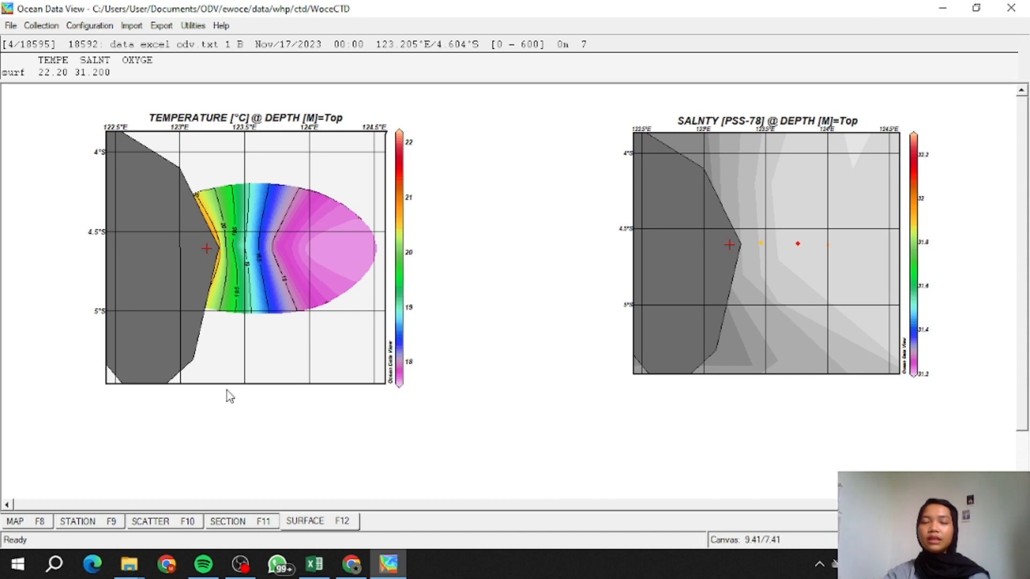
Set the temperature surface's X and Y gridding scale-lengths to 650, keeping its defined contour lines, and apply the display options
right_click(251, 199)
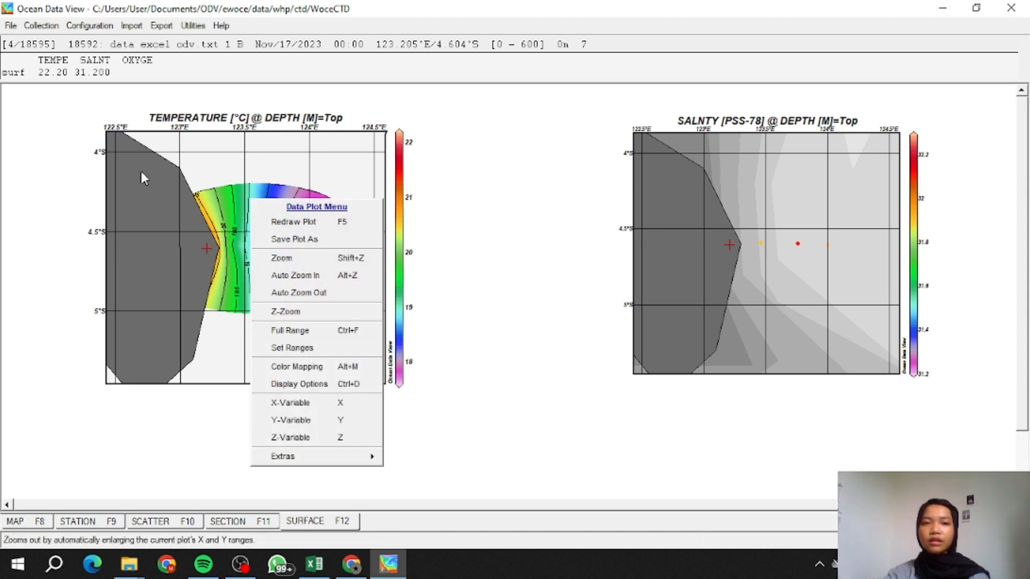
click(297, 384)
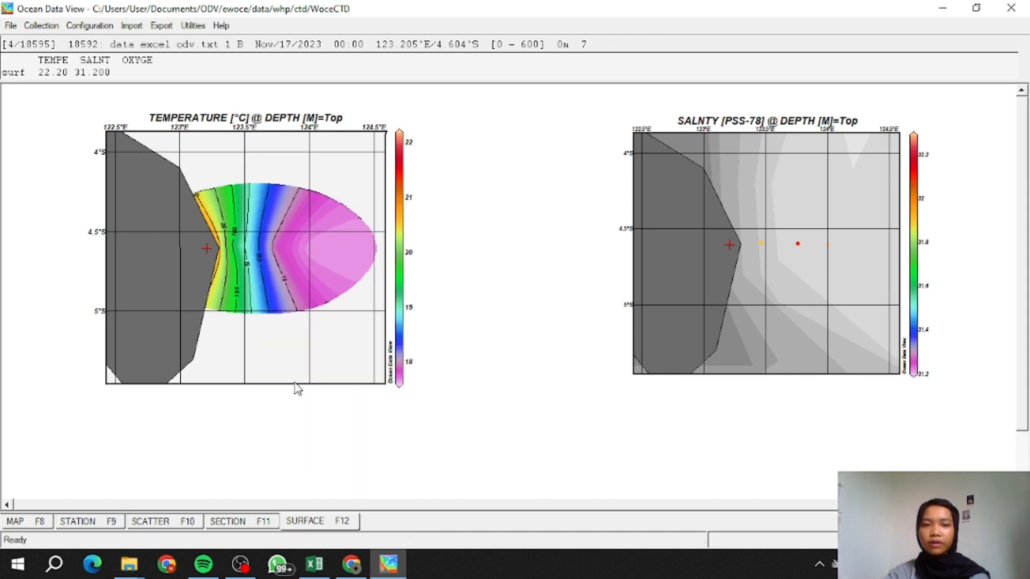
double_click(498, 320)
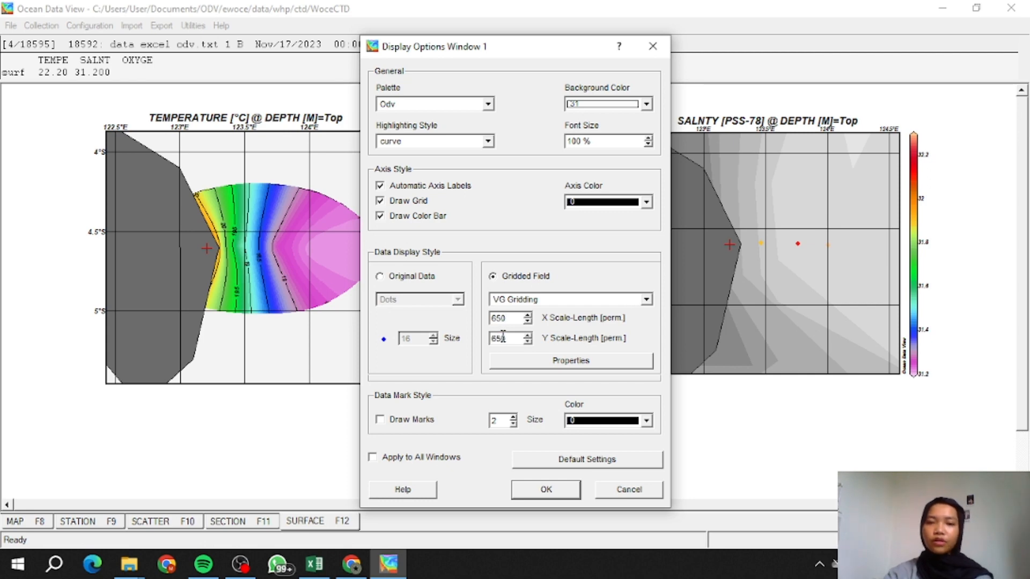
click(525, 367)
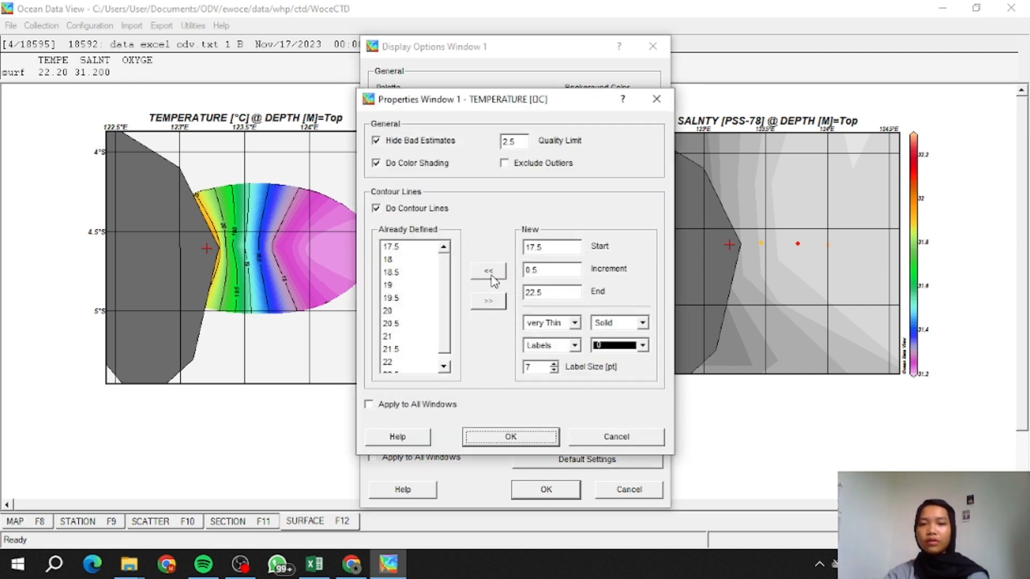
click(512, 436)
click(546, 489)
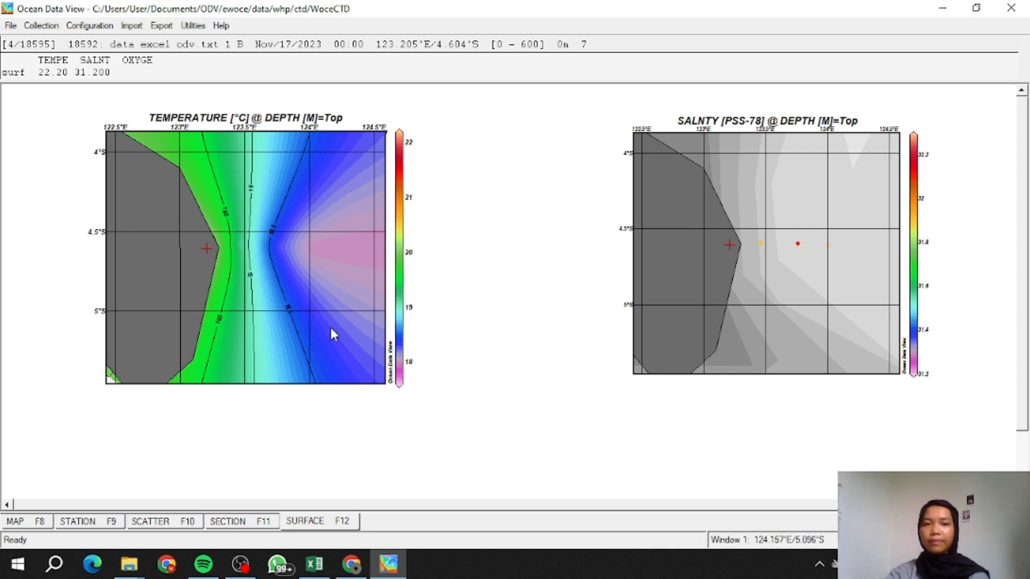
Switch the salinity surface plot to a gridded field using VG Gridding, with X and Y scale-lengths of 650
right_click(780, 208)
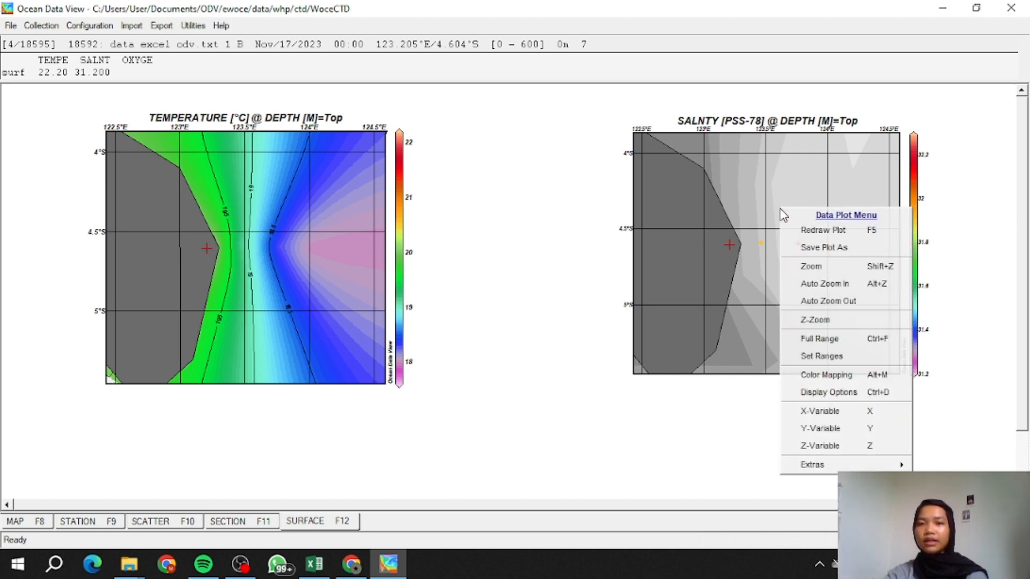
click(826, 393)
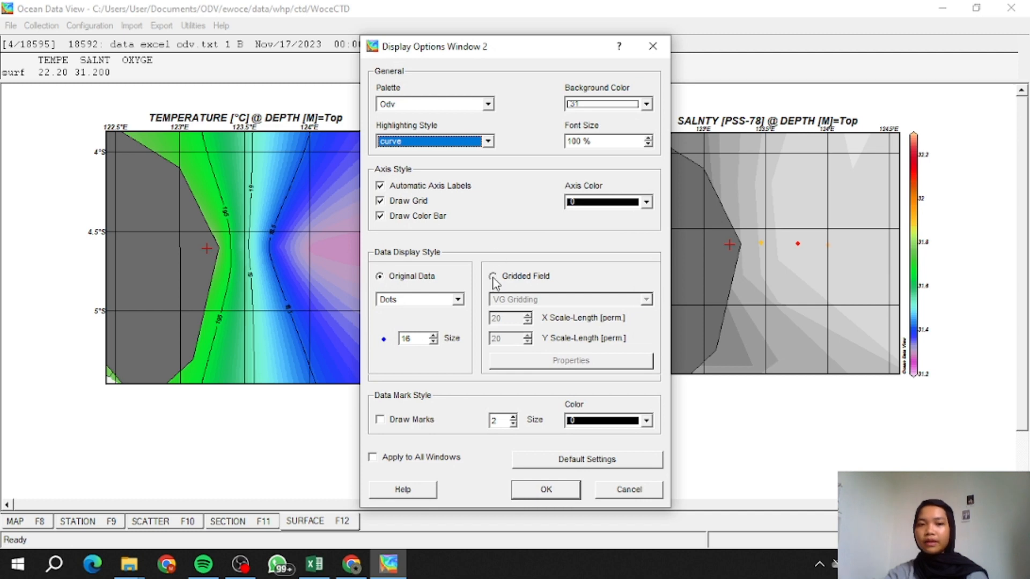
click(492, 277)
double_click(511, 318)
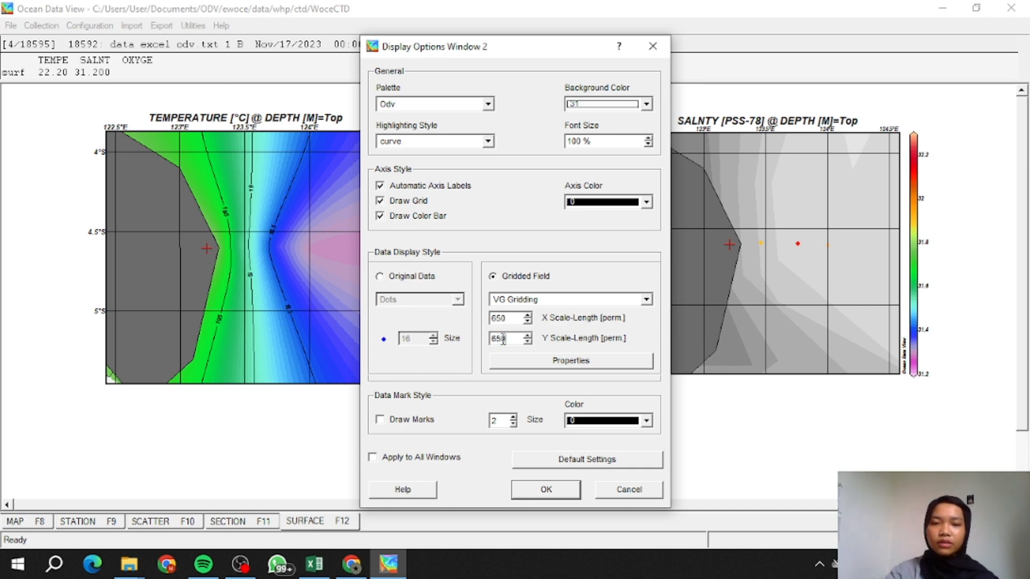
Add labelled contour lines from 31.2 to 32.3 in increments of 0.1 to the salinity surface and apply the display options
click(534, 365)
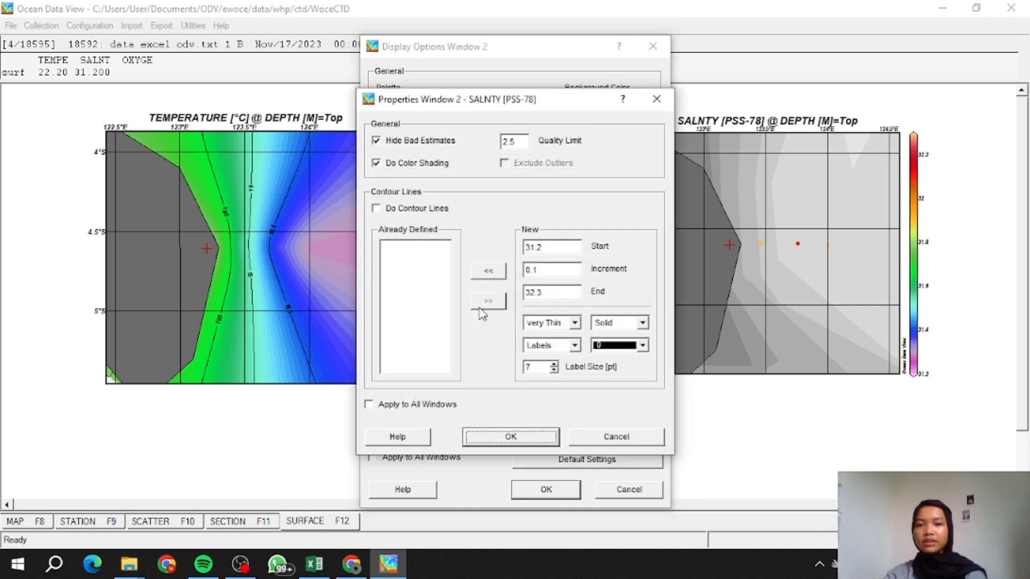
click(487, 271)
click(511, 437)
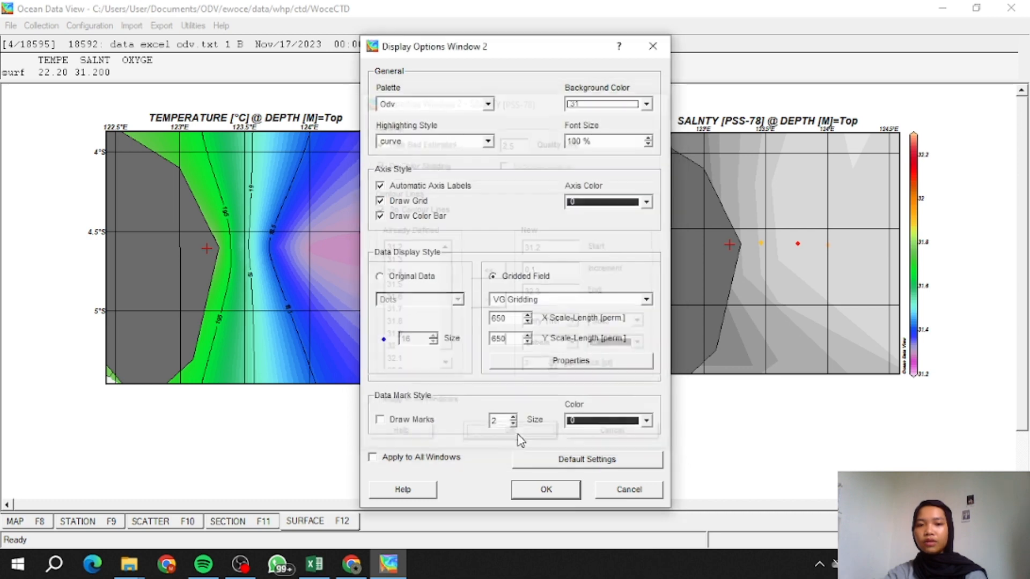
click(547, 490)
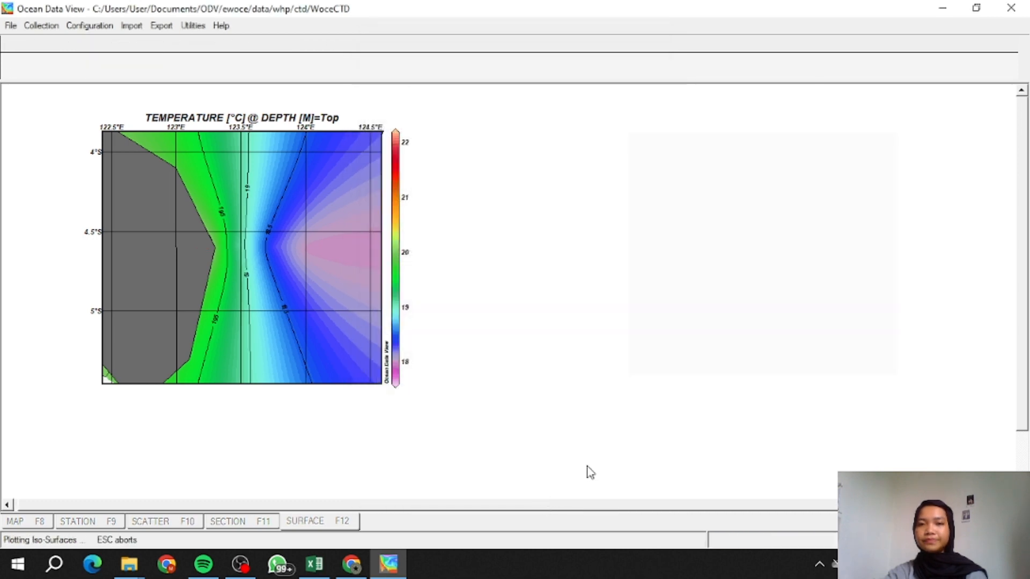